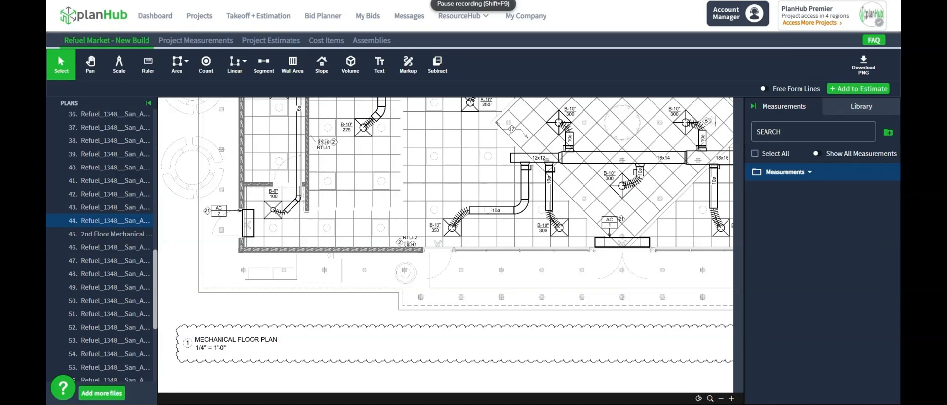
- Set the mechanical floor plan sheet's standard scale to 1/4" = 1' 0"
left_click(119, 68)
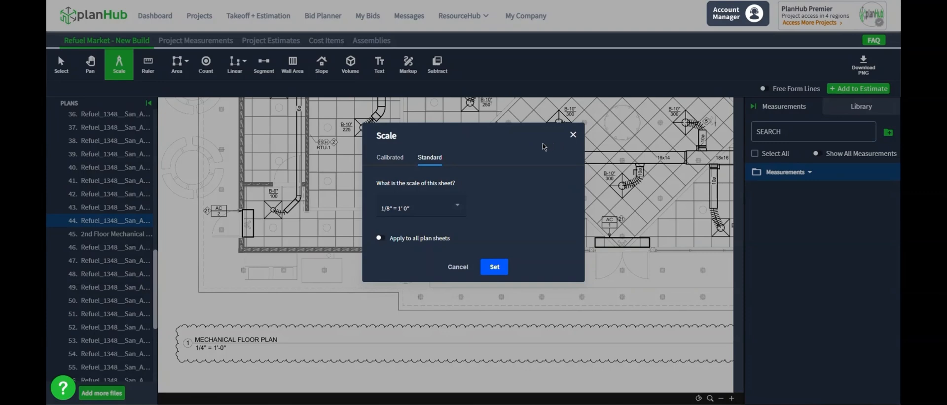
left_click(458, 208)
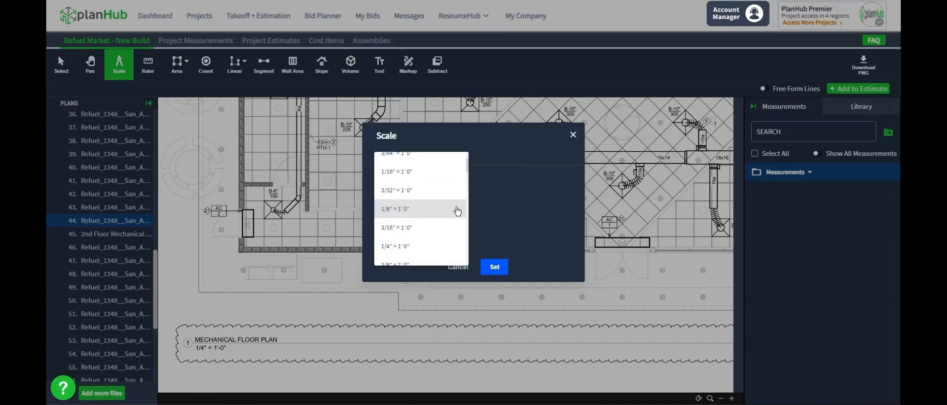
scroll(456, 211, "down", 3)
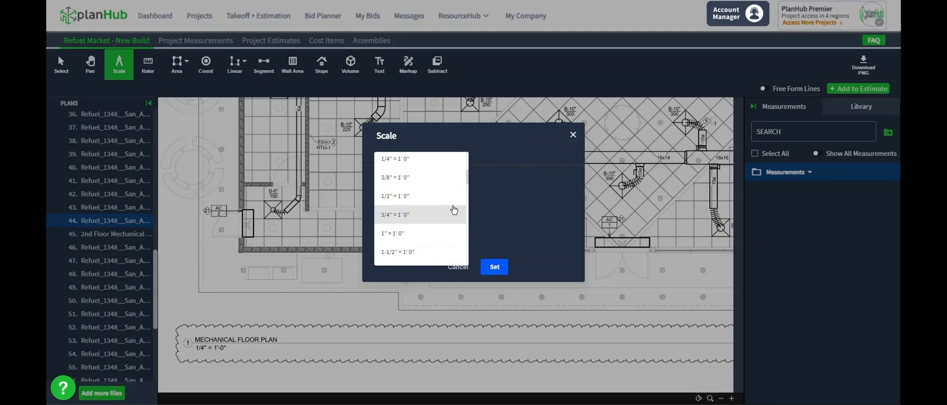
scroll(452, 210, "up", 2)
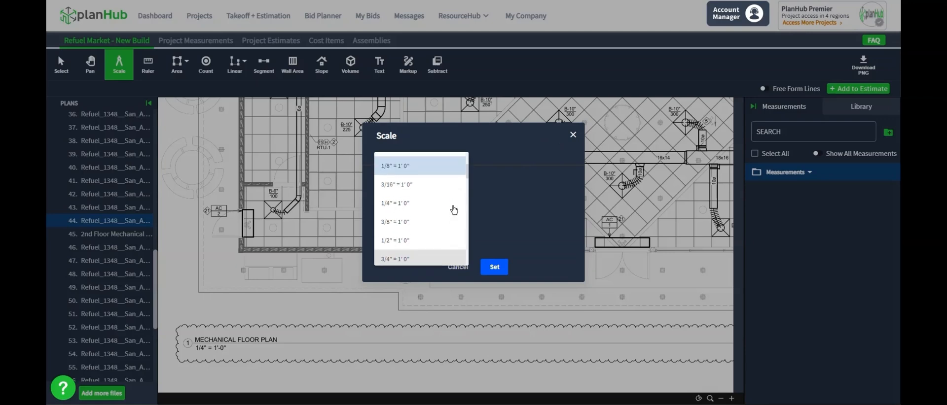
left_click(417, 208)
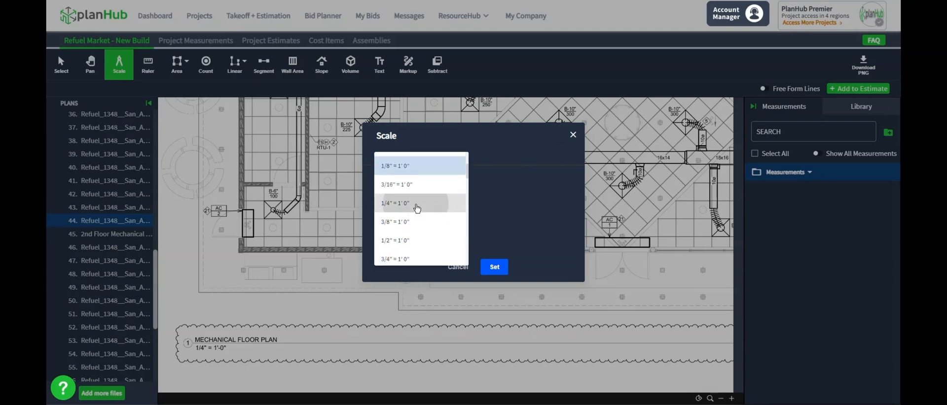
left_click(495, 268)
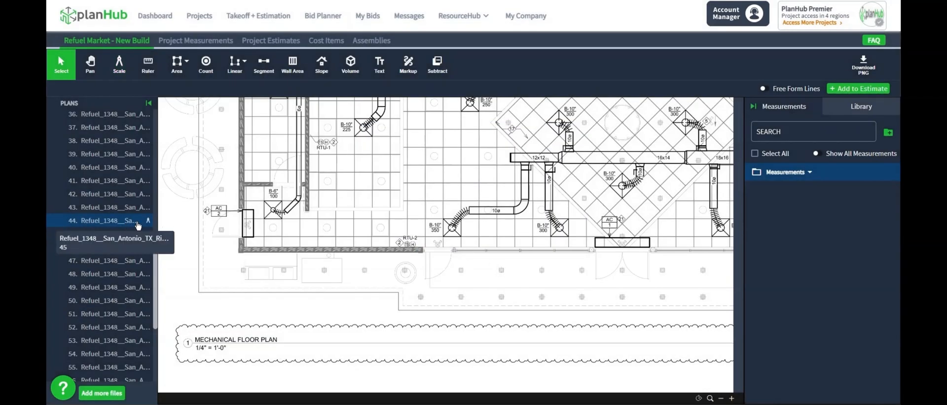
mouse_move(148, 224)
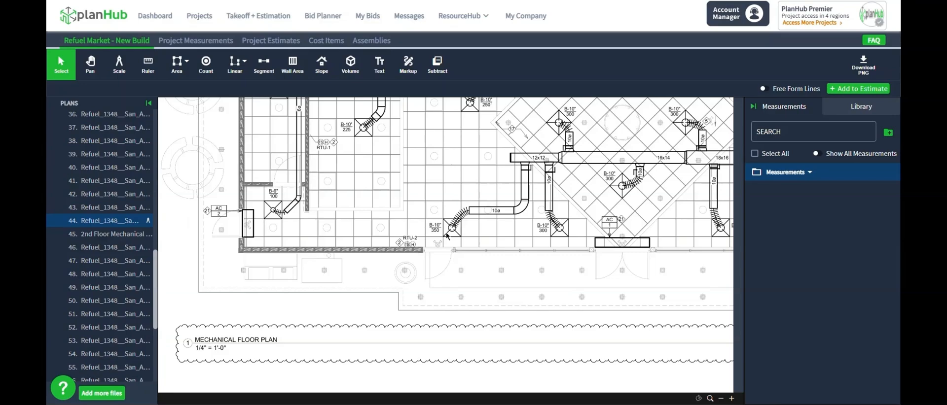
- Create a segment measurement named "18x16 Rectangular Duct" with a blue line
scroll(447, 236, "down", 4)
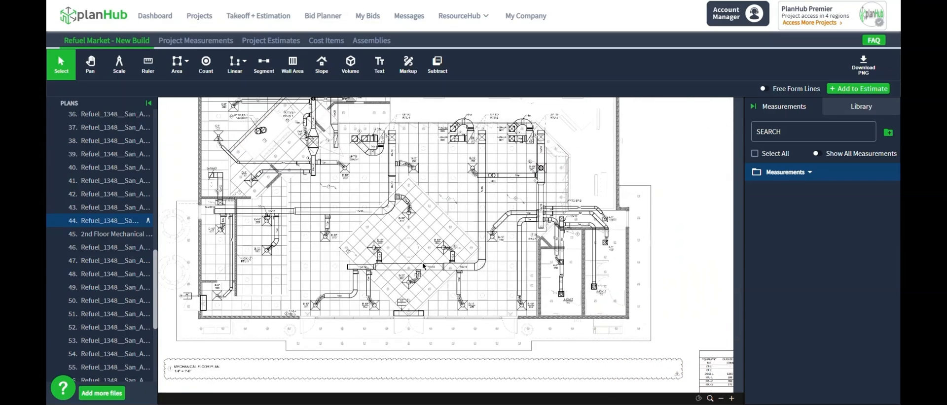
scroll(412, 271, "up", 5)
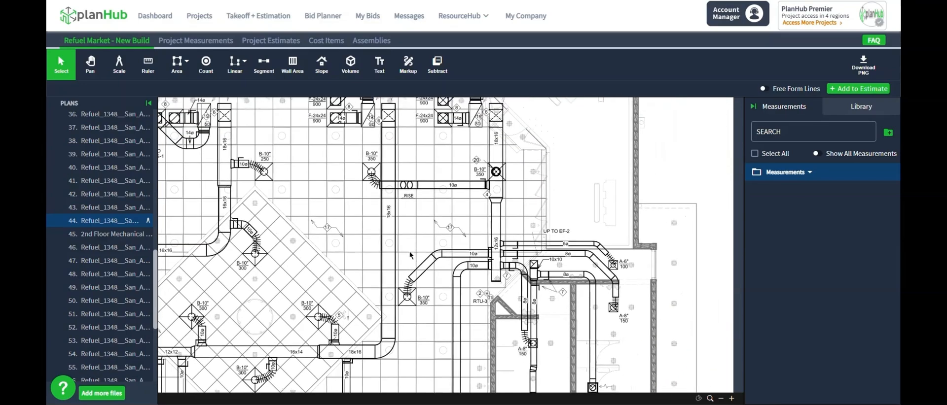
scroll(400, 263, "up", 2)
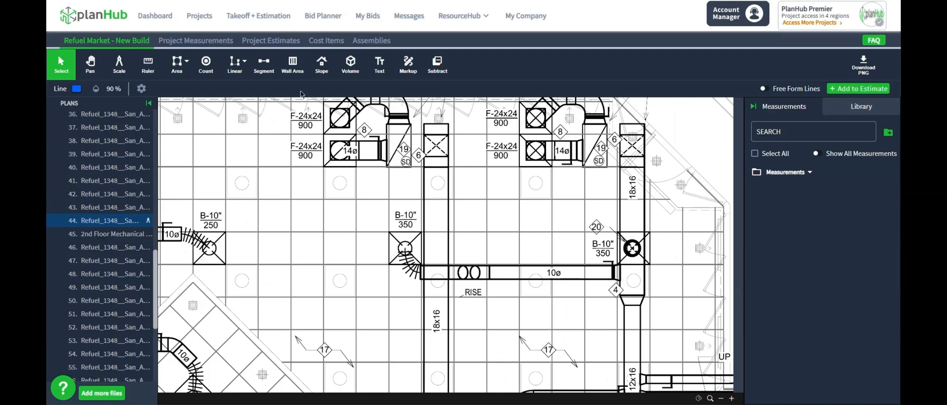
left_click(264, 64)
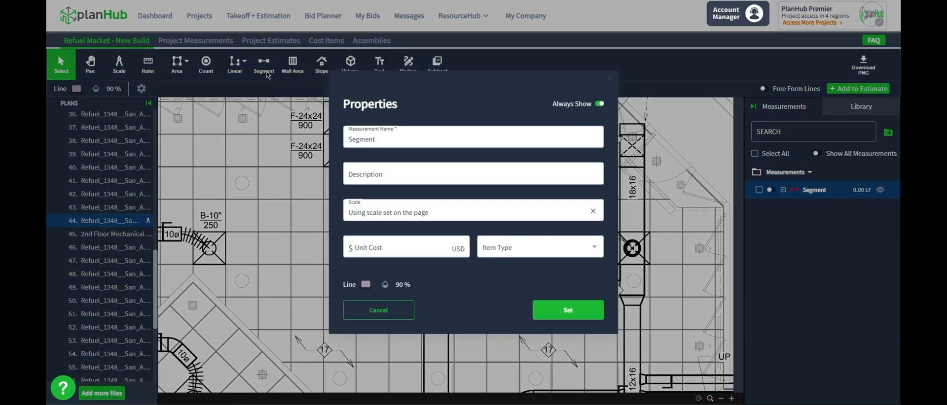
left_click_drag(374, 139, 346, 140)
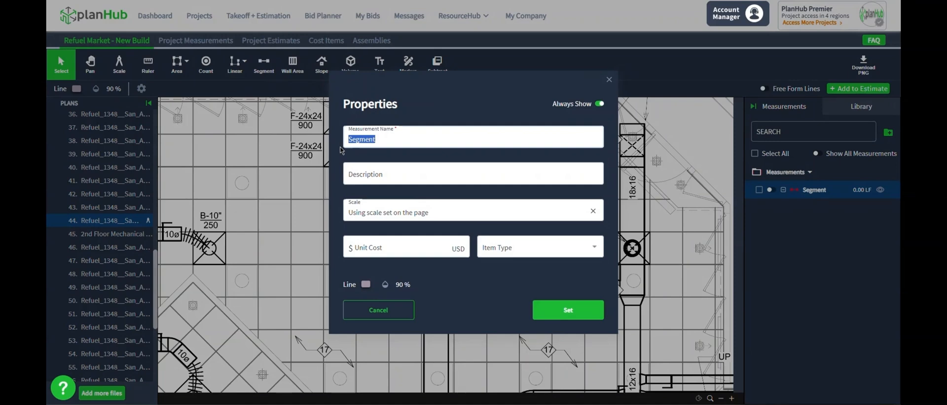
type("18x16 Rectangular Duct")
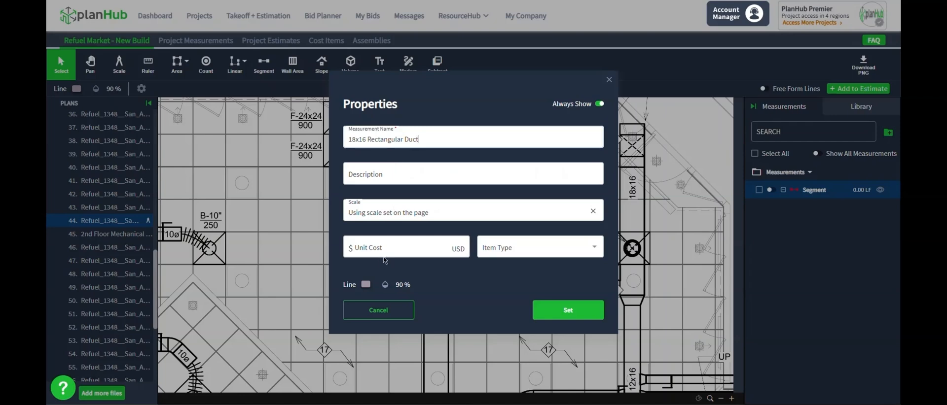
left_click(366, 285)
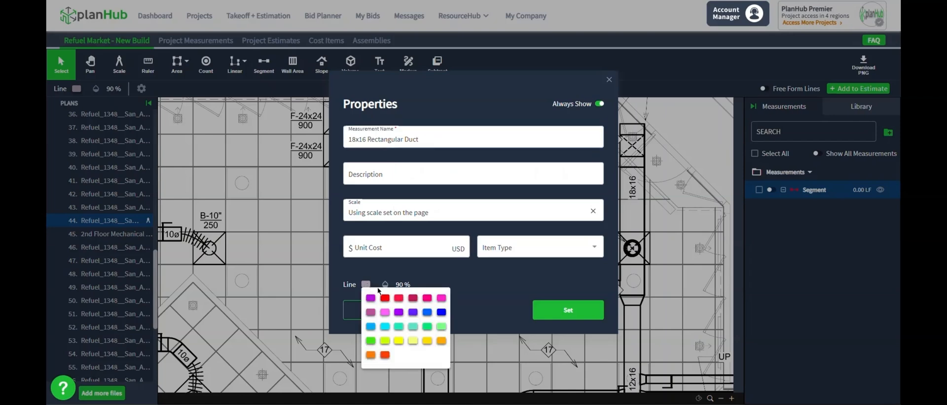
left_click(428, 312)
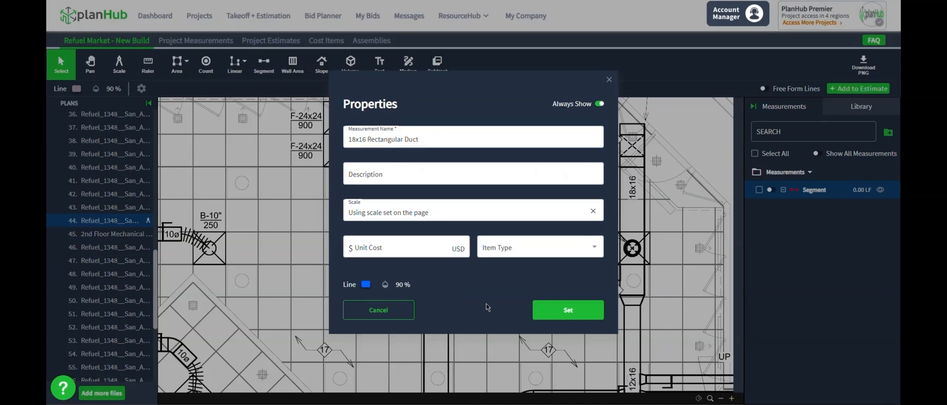
left_click(568, 308)
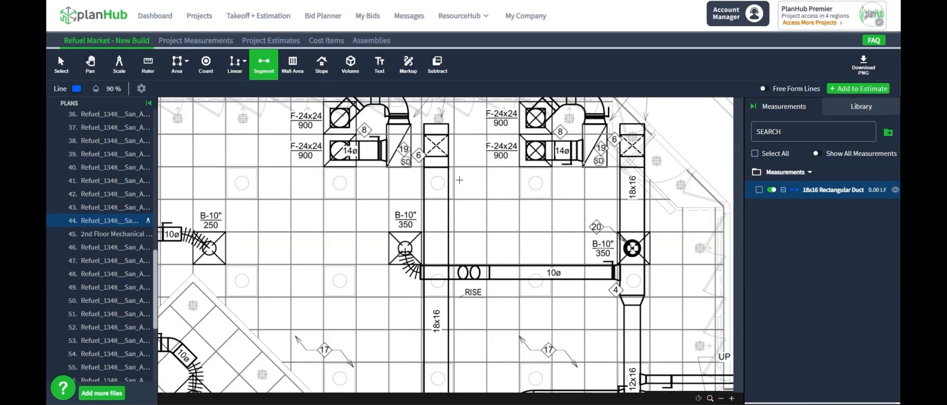
- Measure the long vertical 18x16 duct run from the box at its upper end down to the elbow, about 23.6 LF
scroll(462, 184, "down", 3)
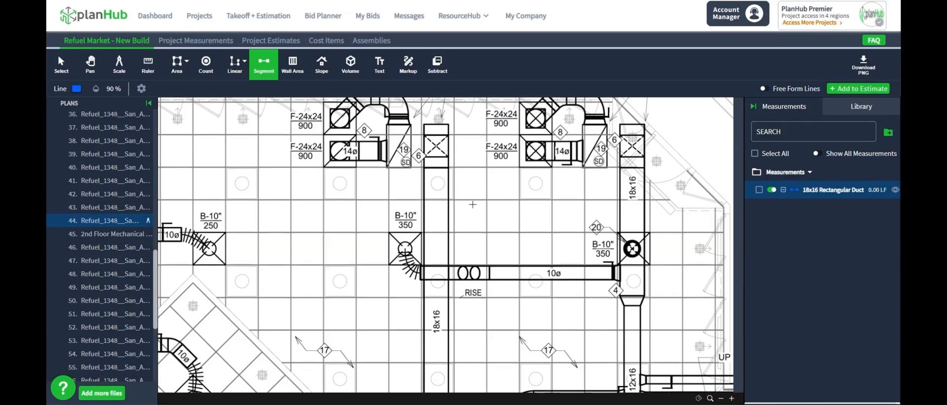
mouse_move(466, 161)
left_mouse_down()
mouse_move(463, 100)
mouse_move(467, 194)
left_mouse_up()
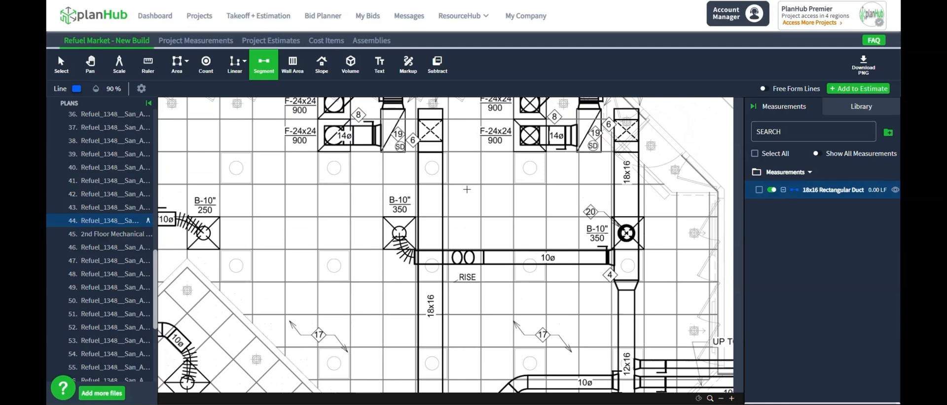
left_click(430, 153)
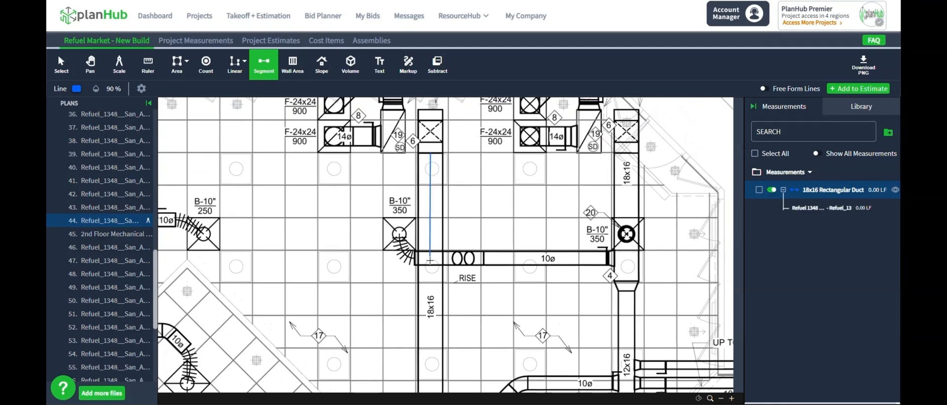
scroll(432, 286, "down", 8)
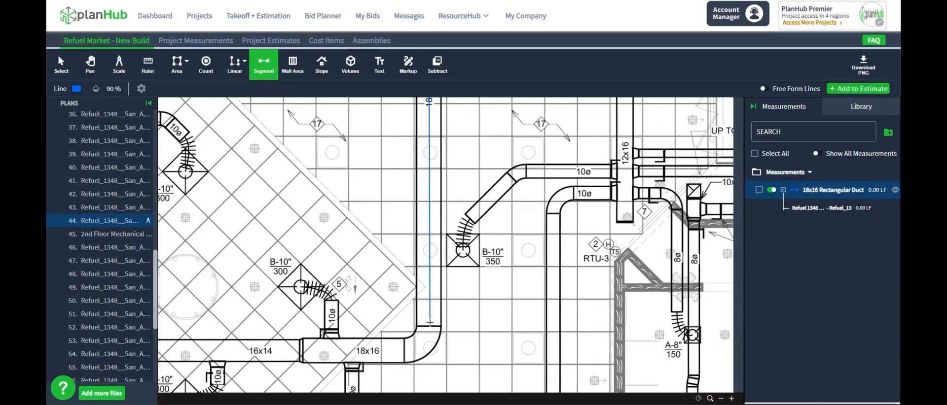
scroll(430, 323, "up", 5)
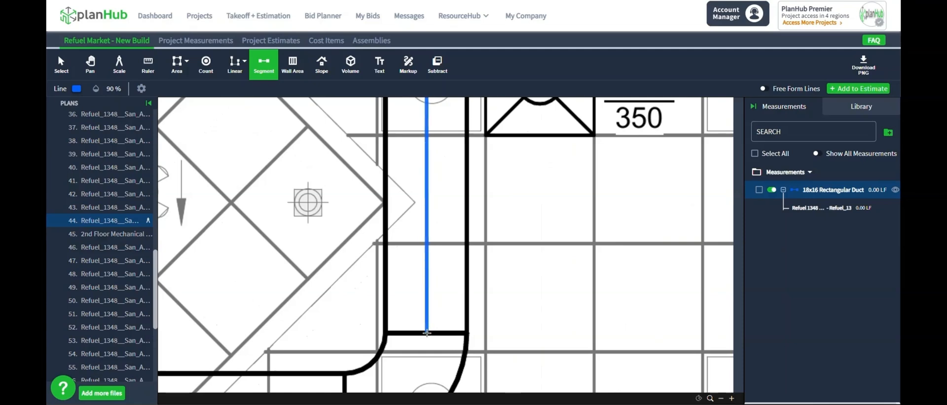
scroll(427, 332, "up", 1)
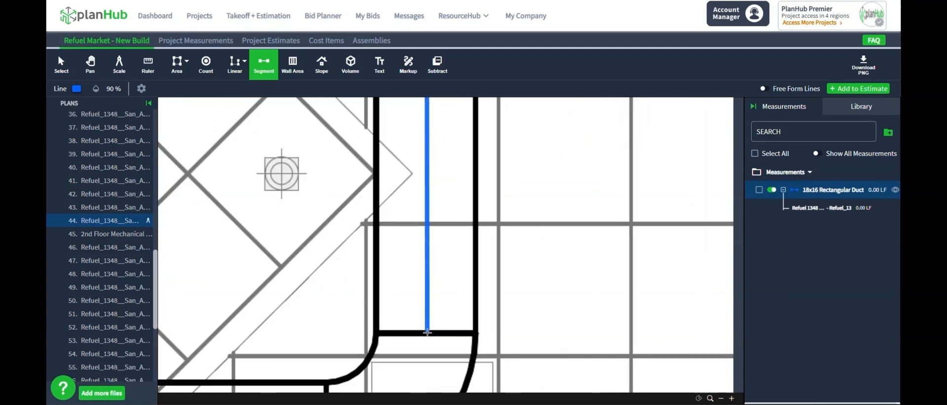
scroll(427, 333, "down", 1)
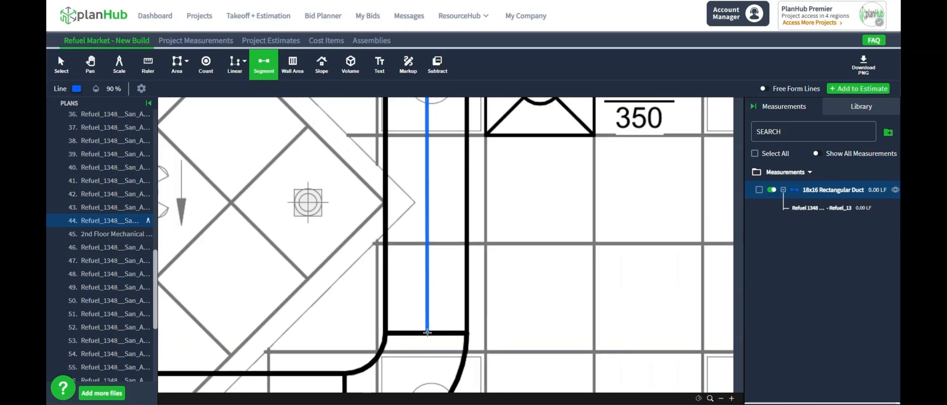
left_click(427, 333)
- Turn on free-form lines and add the horizontal 18x16 duct section, from the elbow to the 16x14 transition, to the same measurement
scroll(496, 273, "down", 2)
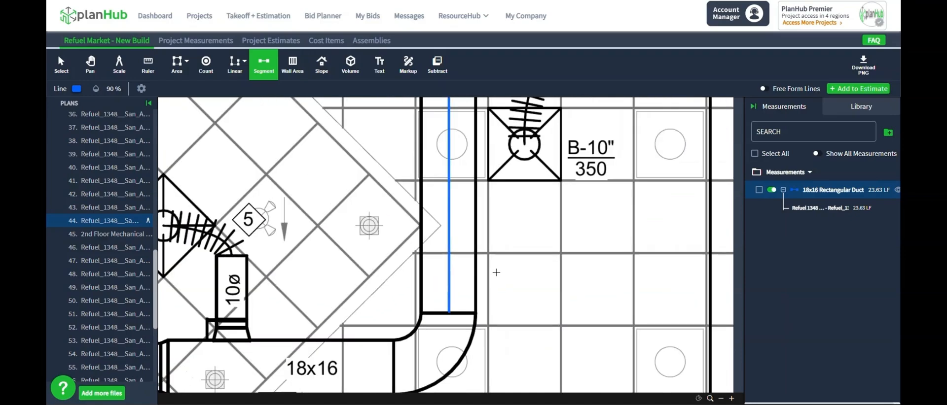
scroll(496, 272, "down", 2)
scroll(496, 276, "down", 2)
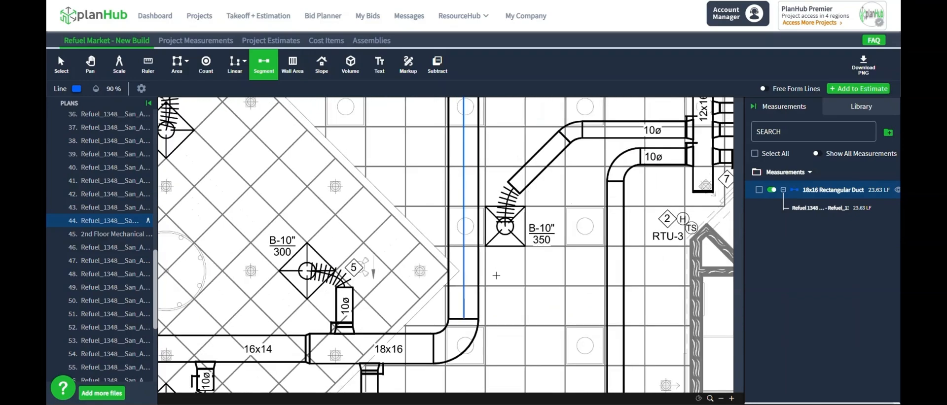
scroll(497, 276, "down", 4)
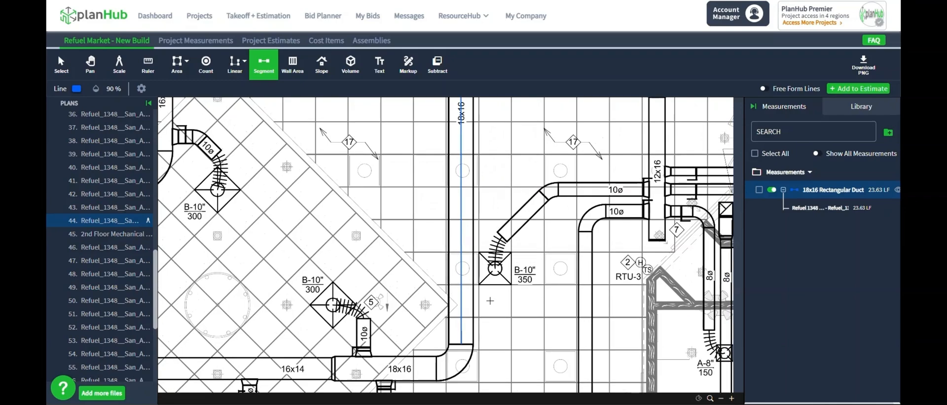
scroll(490, 301, "down", 3)
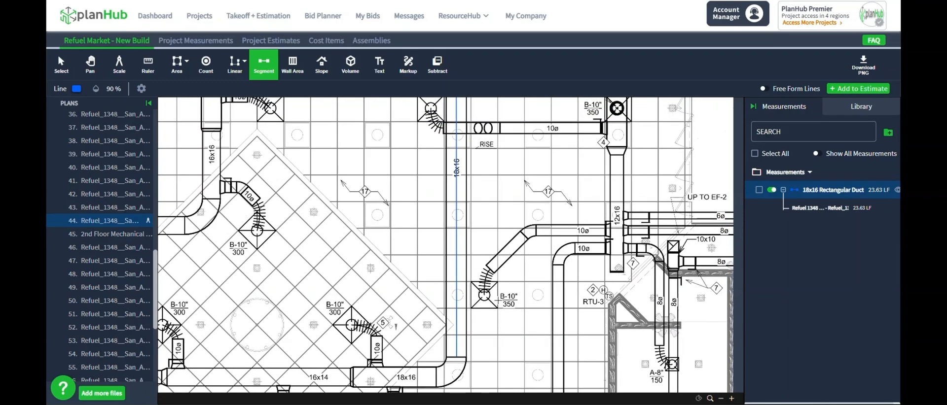
scroll(466, 295, "down", 3)
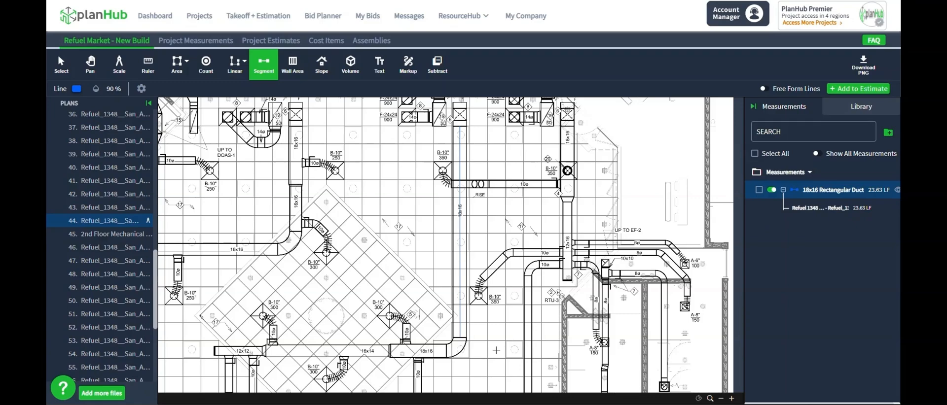
scroll(486, 252, "down", 5)
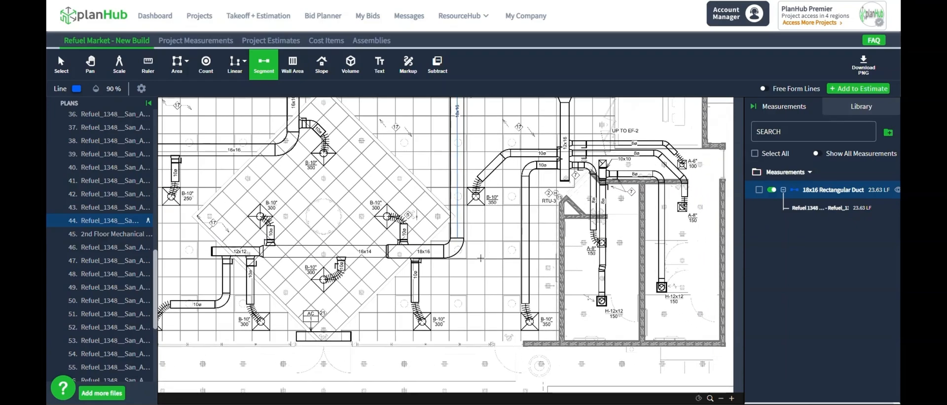
scroll(481, 257, "up", 3)
scroll(473, 258, "up", 3)
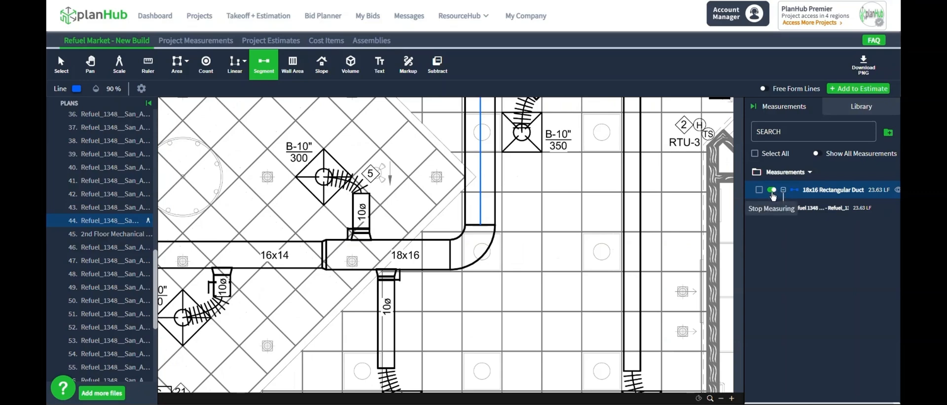
key("shift")
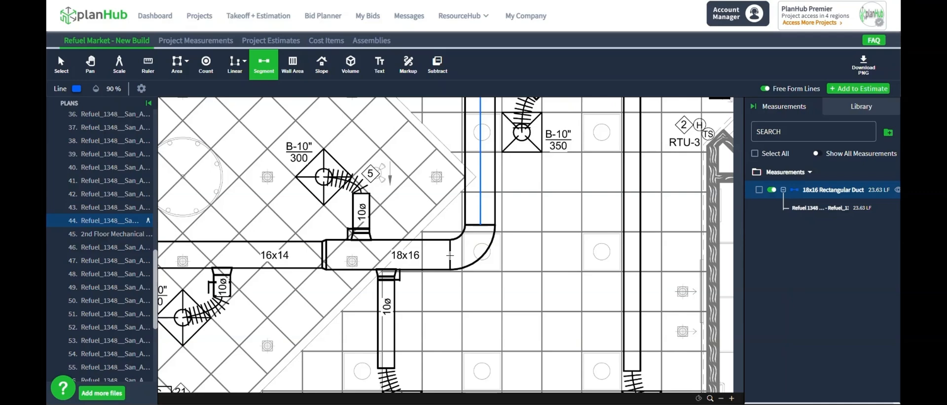
left_click(449, 255)
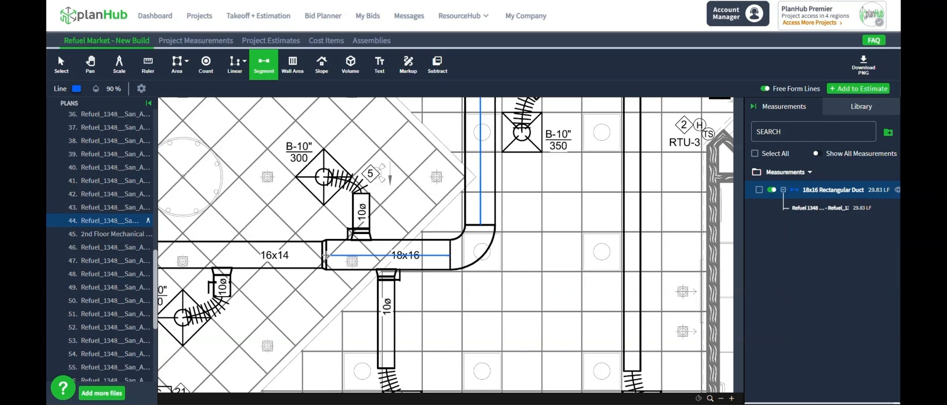
left_click(326, 255)
scroll(497, 279, "down", 4)
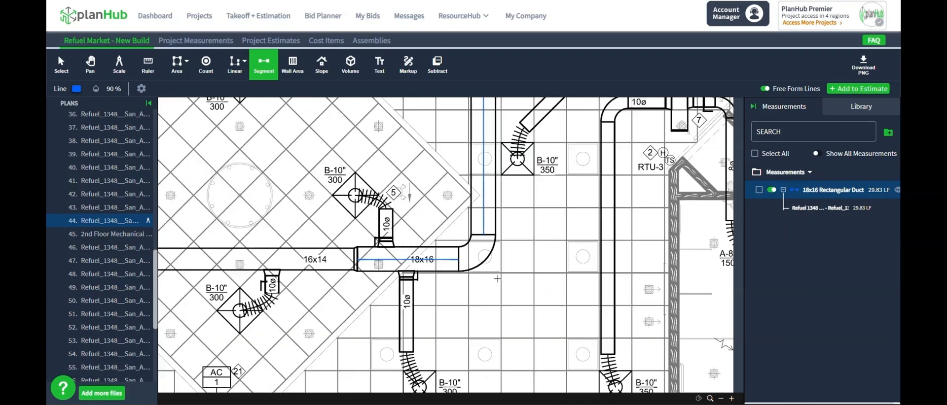
scroll(497, 278, "down", 3)
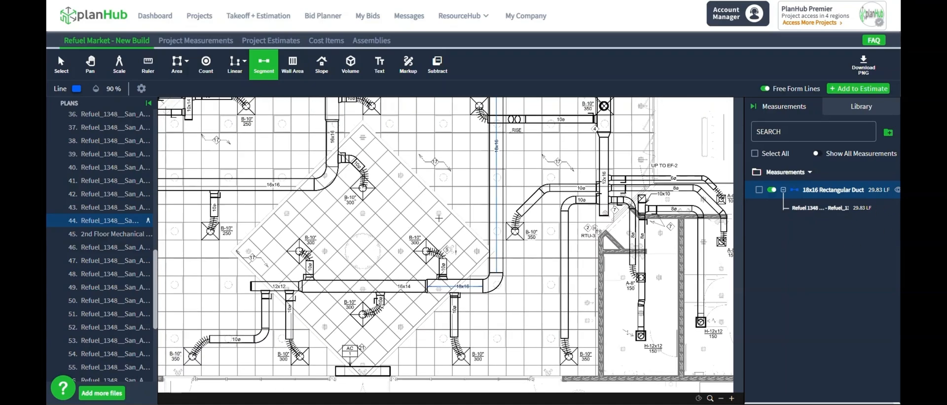
scroll(444, 203, "up", 1)
scroll(444, 203, "up", 3)
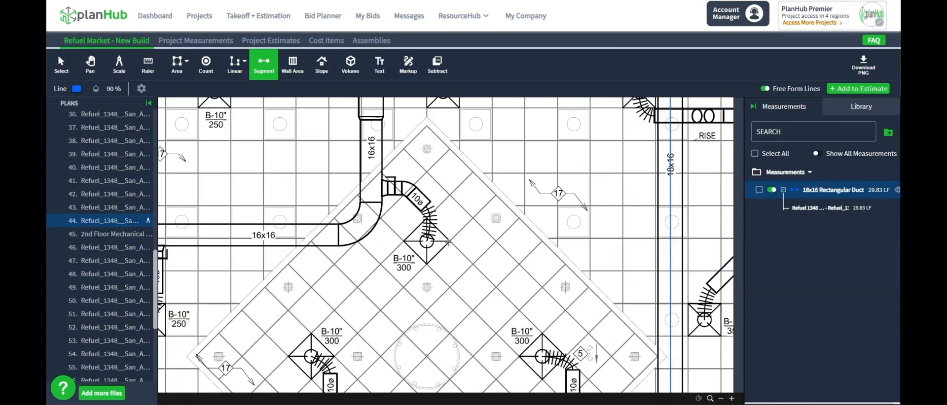
- Add the vertical 18x16 duct below the RTU-1 riser, down to the 16x16 transition, about 6.5 LF, to the 18x16 measurement and stop measuring
scroll(444, 203, "down", 4)
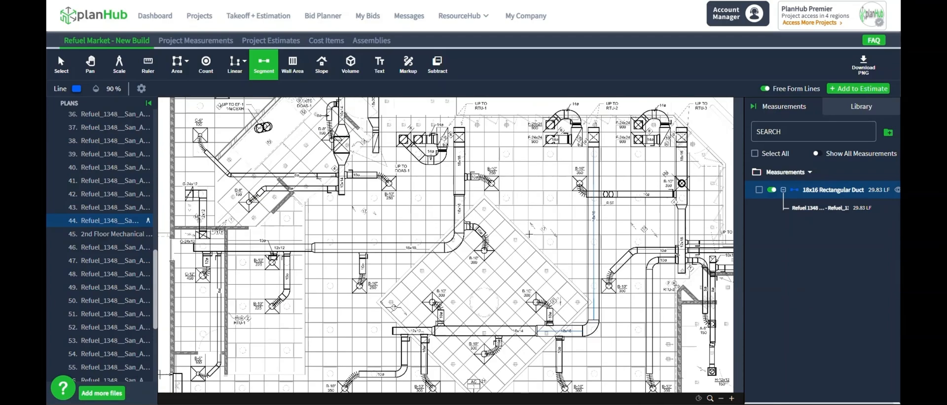
scroll(528, 206, "up", 5)
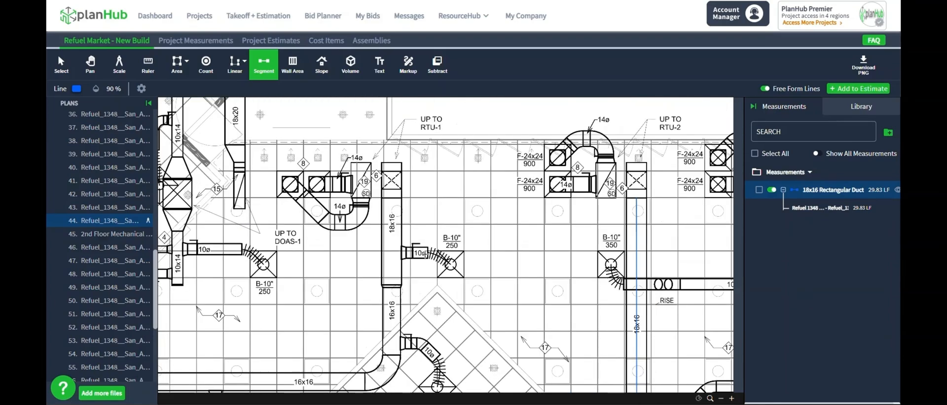
left_click_drag(441, 212, 456, 213)
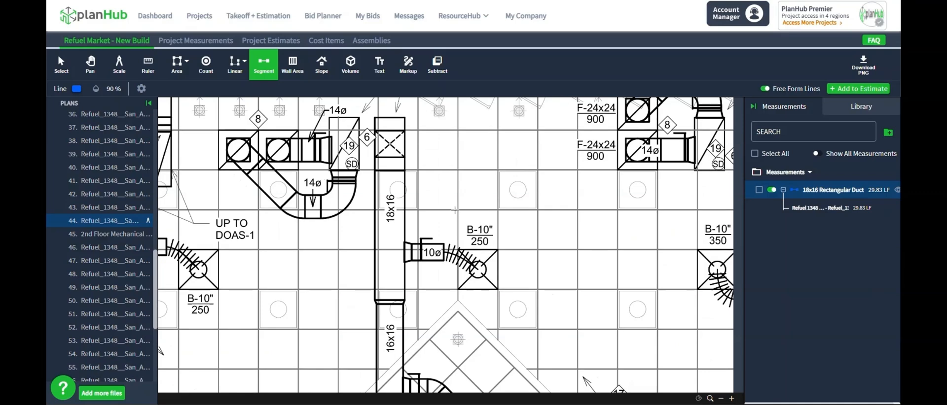
left_click(390, 171)
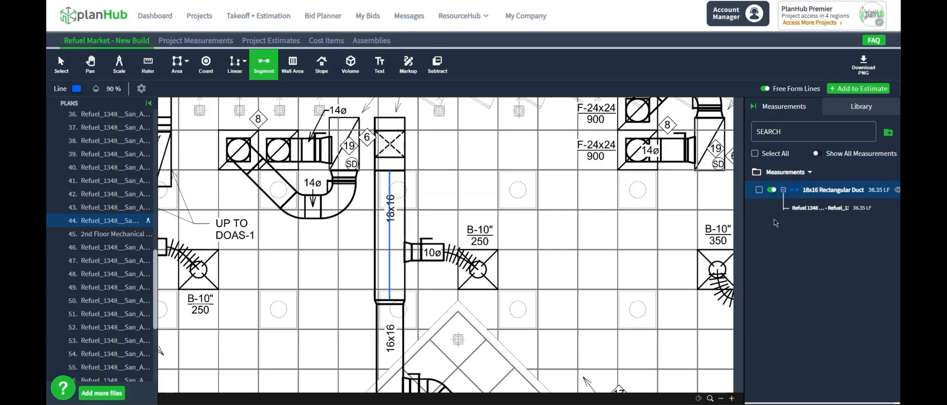
key("Escape")
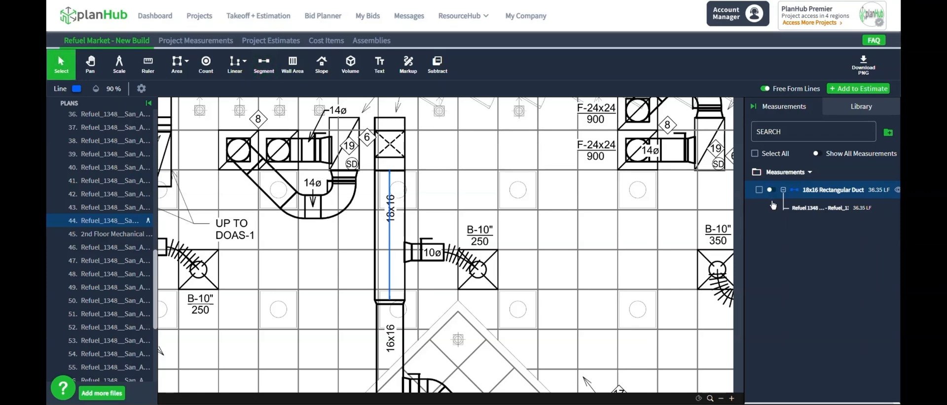
left_click(771, 191)
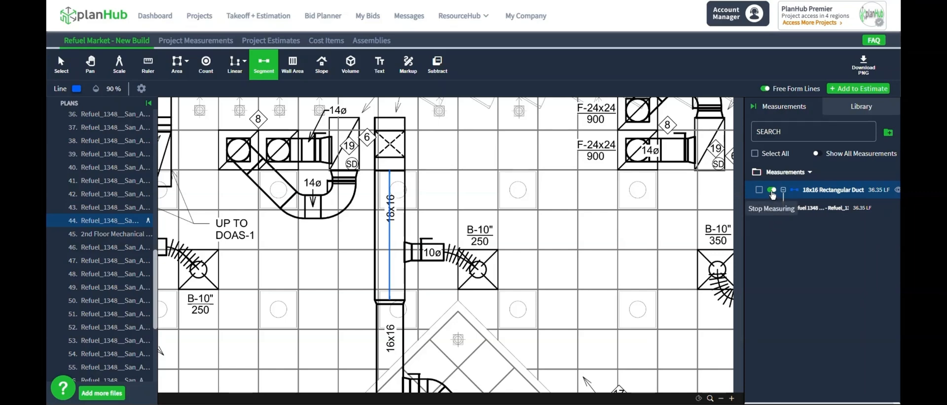
key("Escape")
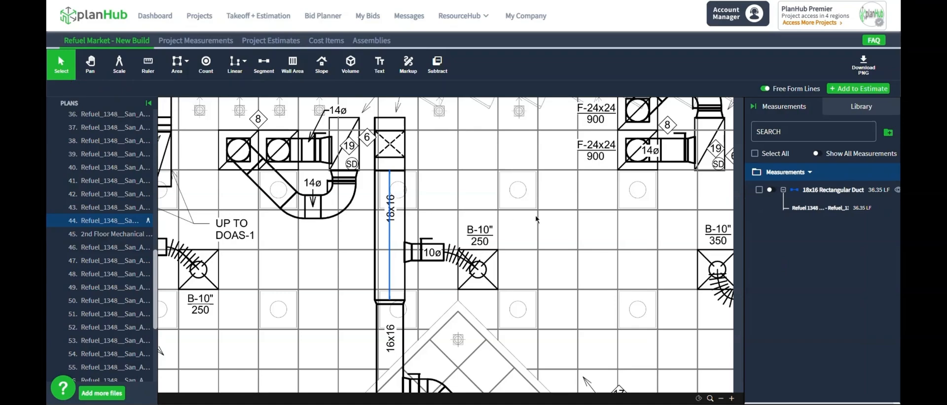
- Create a segment measurement named "16x14 Rectangular Duct" with a light blue line
scroll(531, 212, "down", 3)
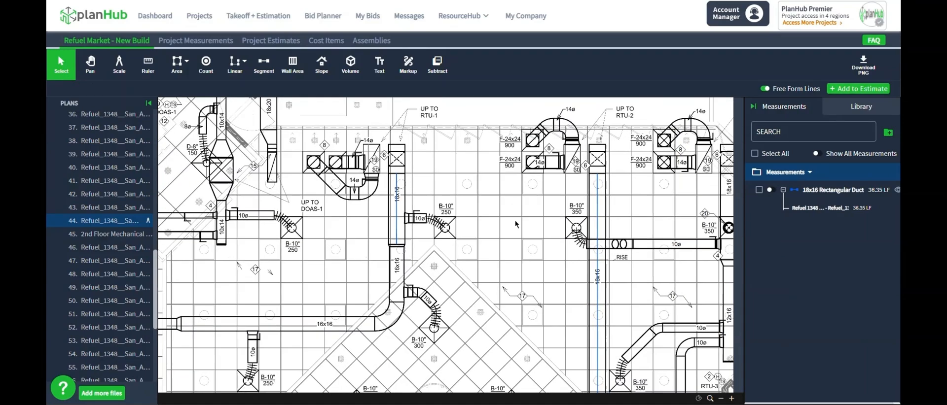
mouse_move(516, 225)
left_mouse_down()
mouse_move(418, 216)
mouse_move(418, 169)
left_mouse_up()
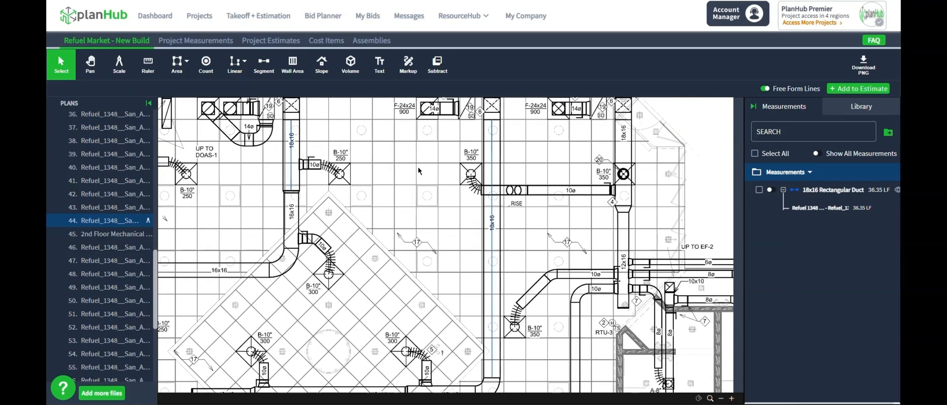
mouse_move(423, 257)
left_mouse_down()
mouse_move(427, 185)
mouse_move(535, 226)
left_mouse_up()
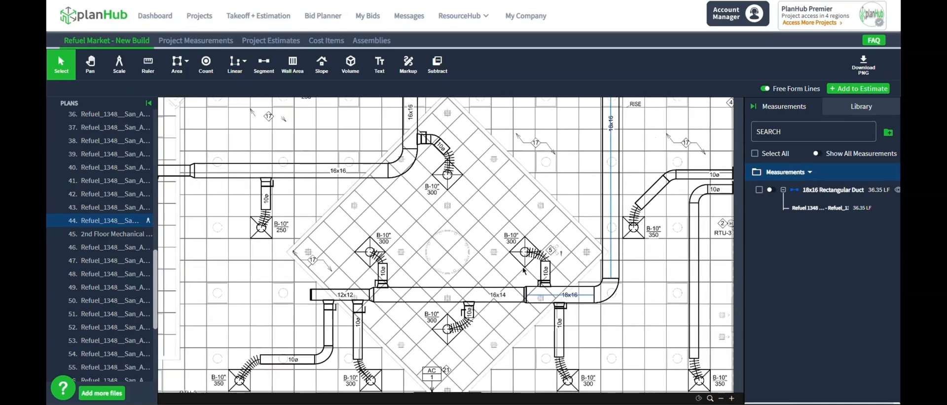
left_click_drag(521, 298, 502, 264)
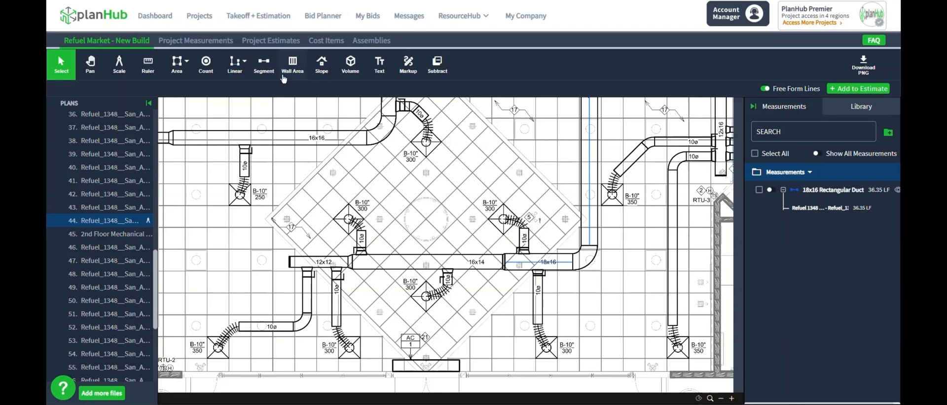
left_click(265, 64)
double_click(344, 141)
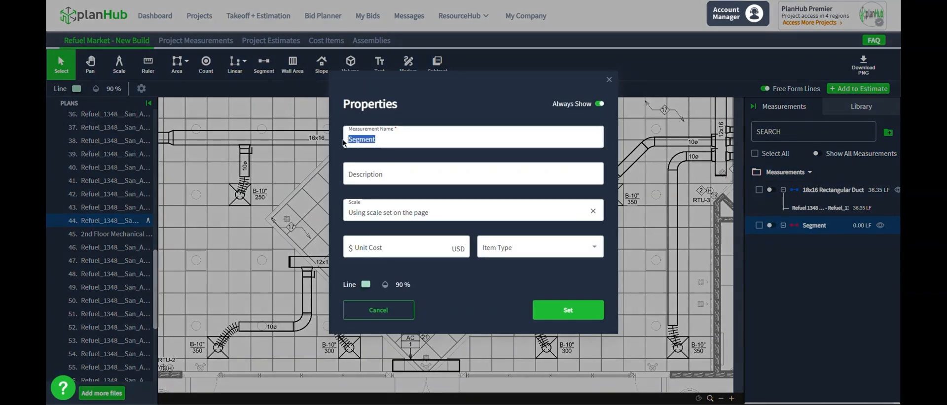
type("16")
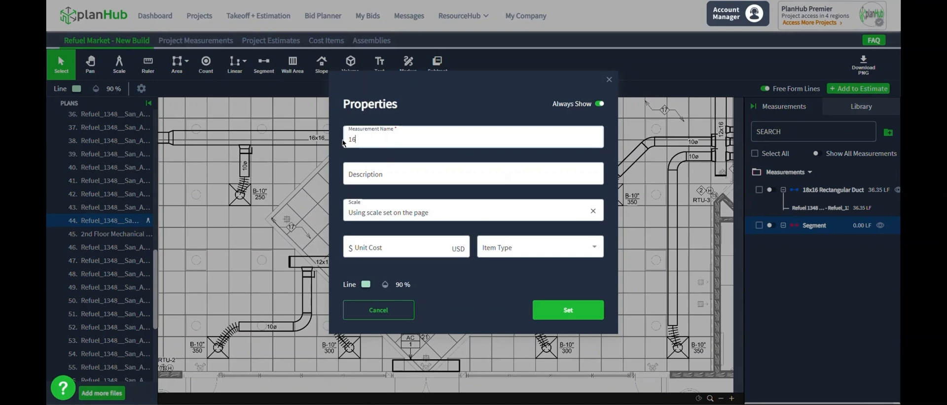
type("x14 Rectangular Duct")
left_click(365, 285)
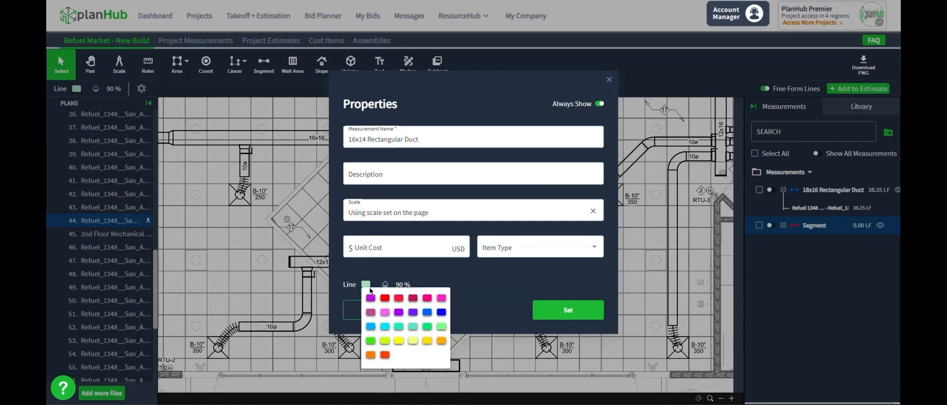
left_click(371, 327)
left_click(571, 315)
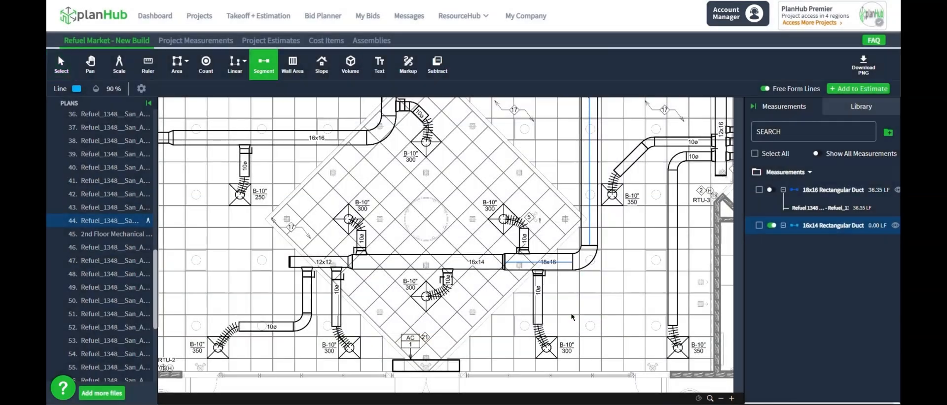
- Measure the horizontal 16x14 duct from the 18x16 transition to the 12x12 transition, about 13.75 LF, and stop measuring
scroll(492, 283, "up", 4)
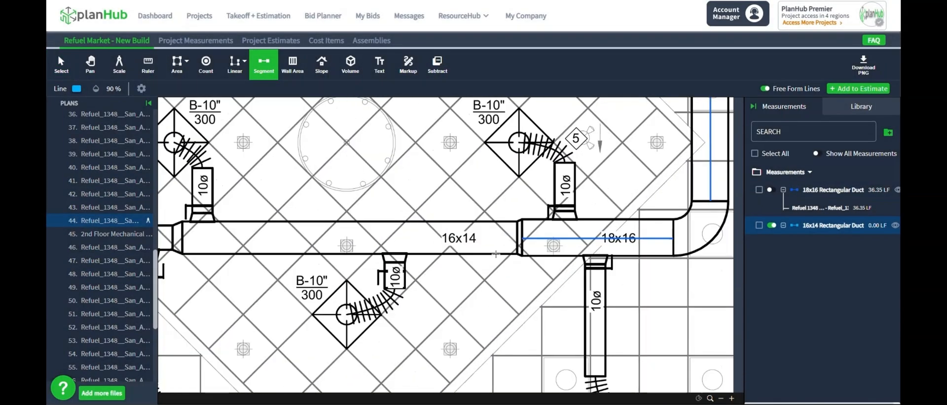
left_click_drag(496, 249, 530, 272)
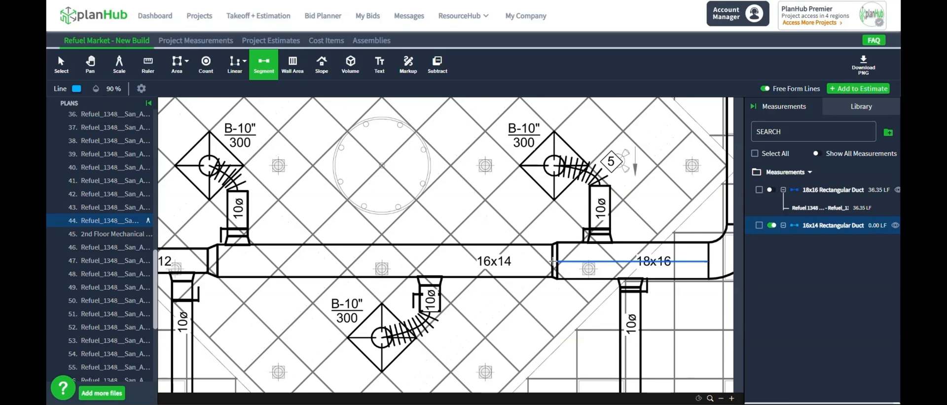
left_click(553, 261)
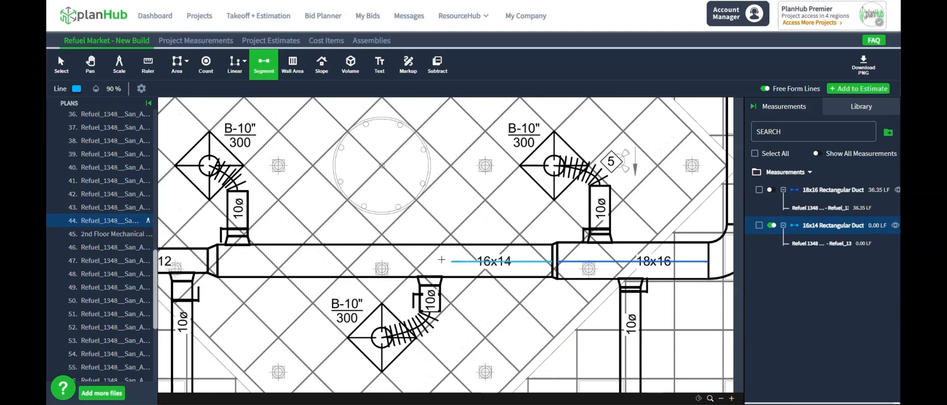
left_click(217, 261)
scroll(258, 290, "down", 3)
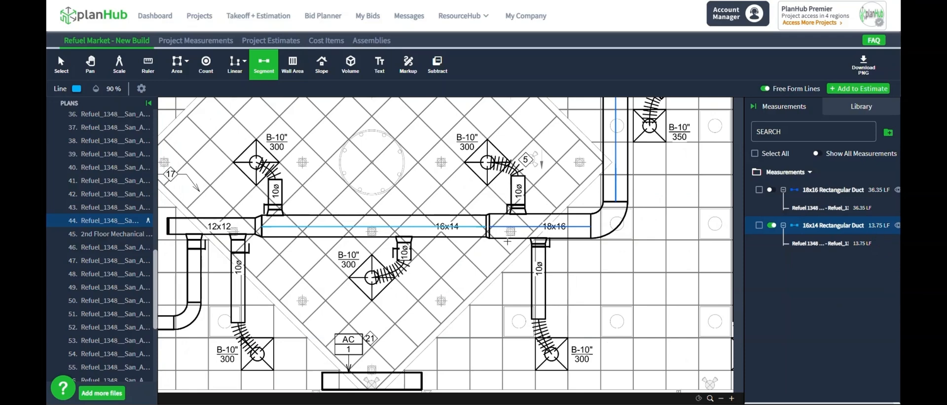
scroll(362, 269, "down", 3)
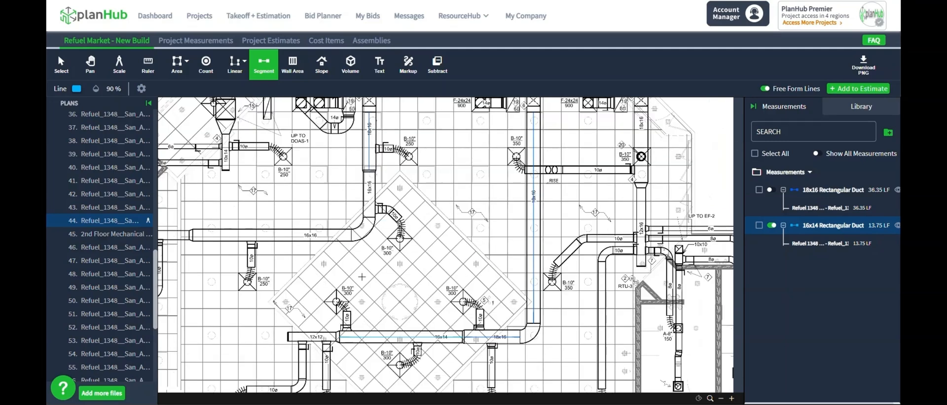
left_click(772, 226)
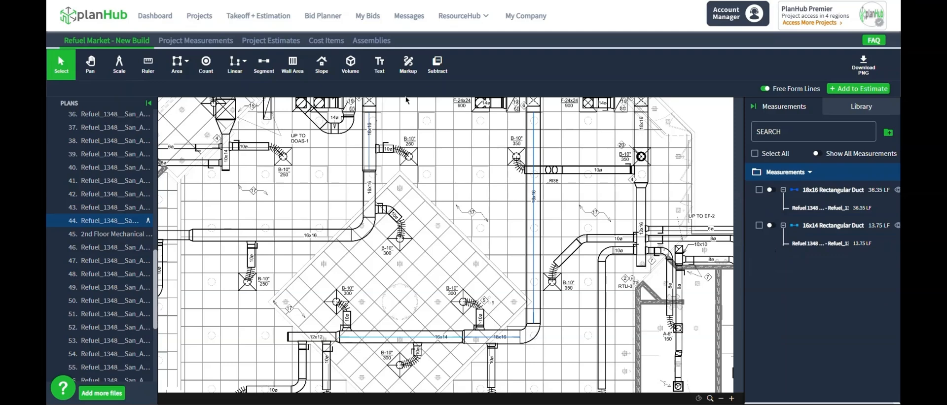
- Create a segment measurement named "16x16 Rectangular Duct" with the default green line
left_click(264, 65)
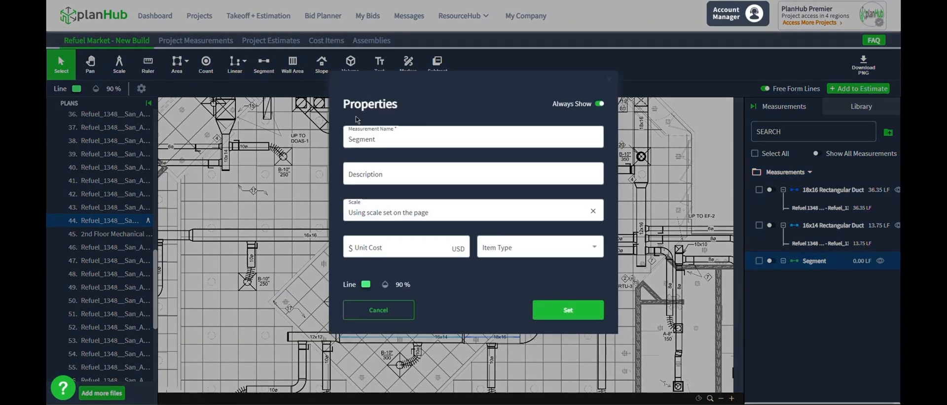
type("16x16 R")
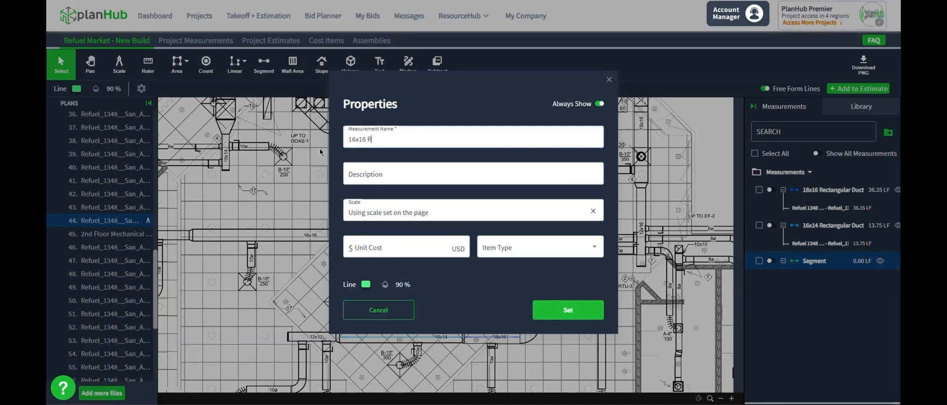
type("ectangular Duct")
left_click(569, 311)
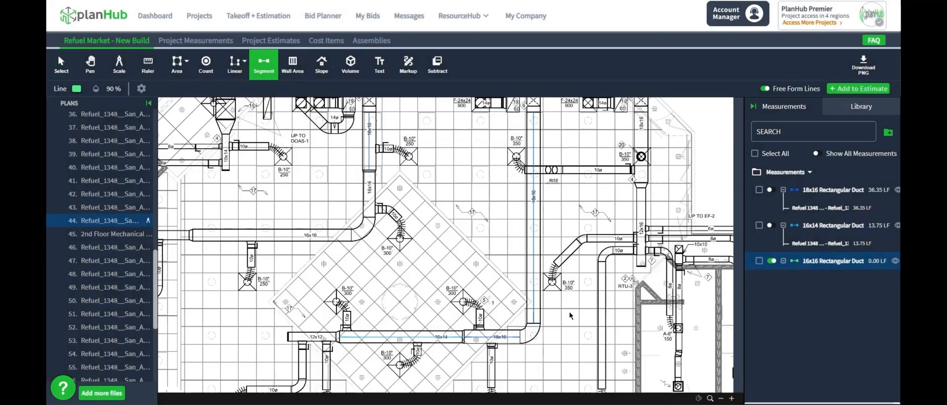
- Measure the vertical 16x16 duct from the 18x16 transition down to the elbow, about 5.1 LF
scroll(389, 192, "up", 5)
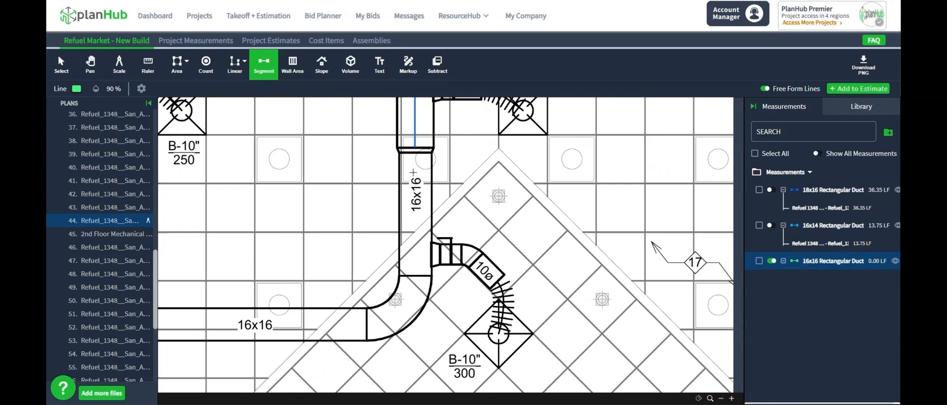
left_click_drag(408, 171, 433, 175)
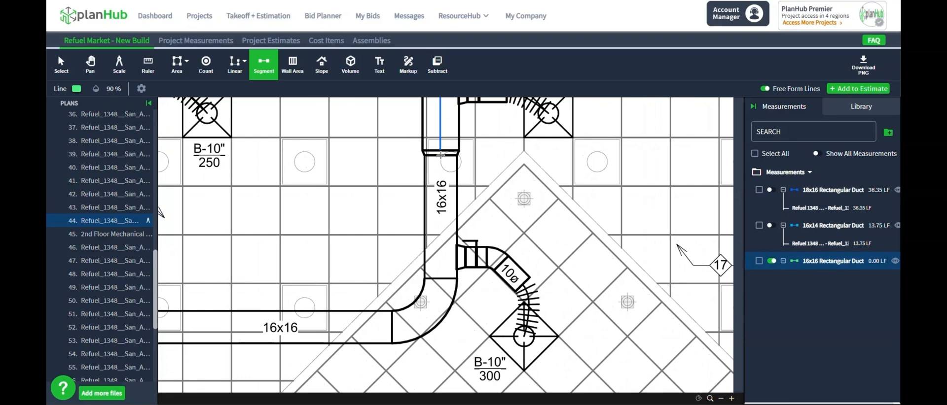
left_click(440, 154)
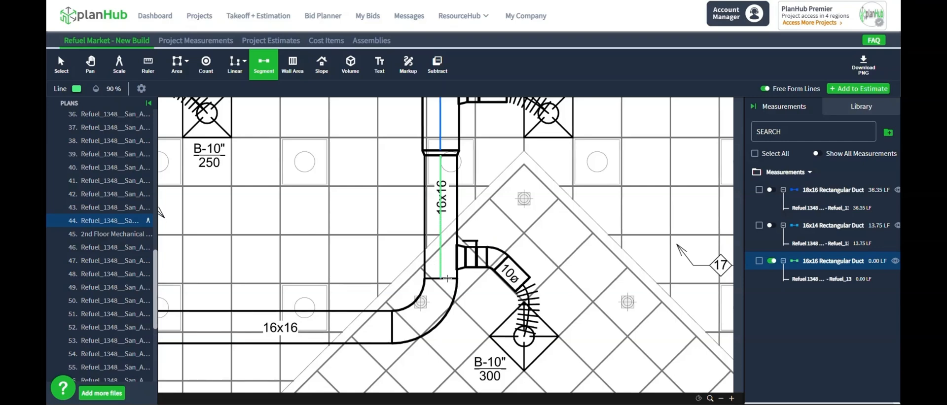
- Add the horizontal 16x16 duct from the elbow to the 12x12 transition, about 17.7 LF, to the same measurement and stop measuring
mouse_move(409, 326)
left_mouse_down()
mouse_move(421, 289)
mouse_move(530, 219)
mouse_move(636, 245)
left_mouse_up()
left_click_drag(583, 254, 603, 250)
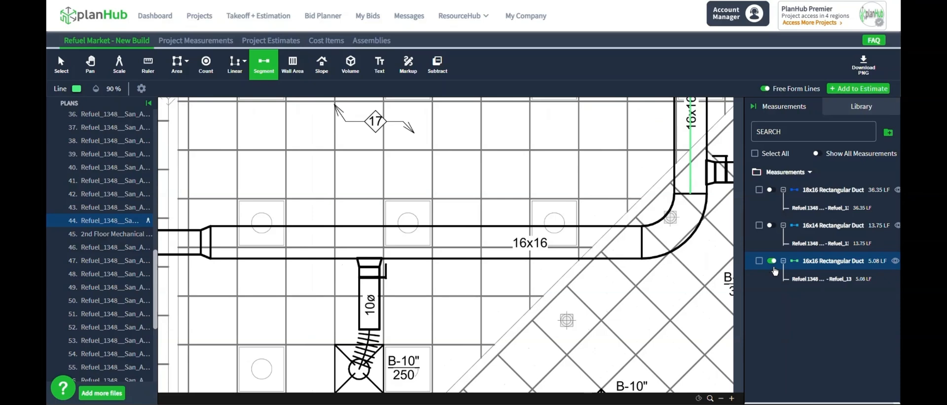
left_click(641, 242)
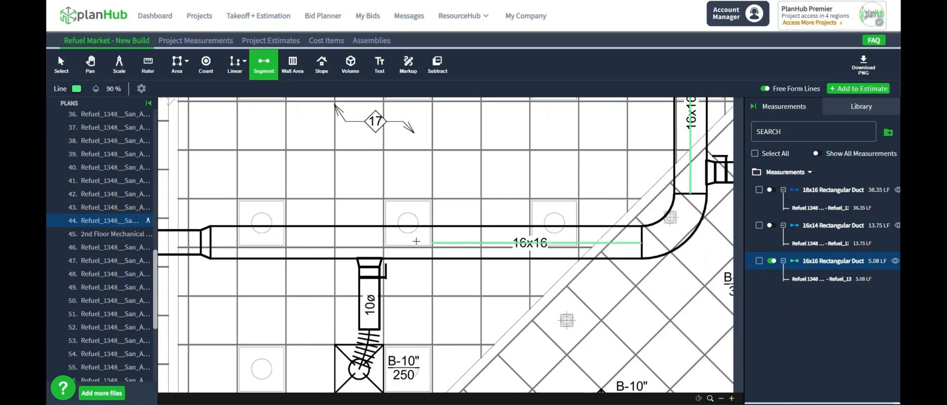
left_click(210, 238)
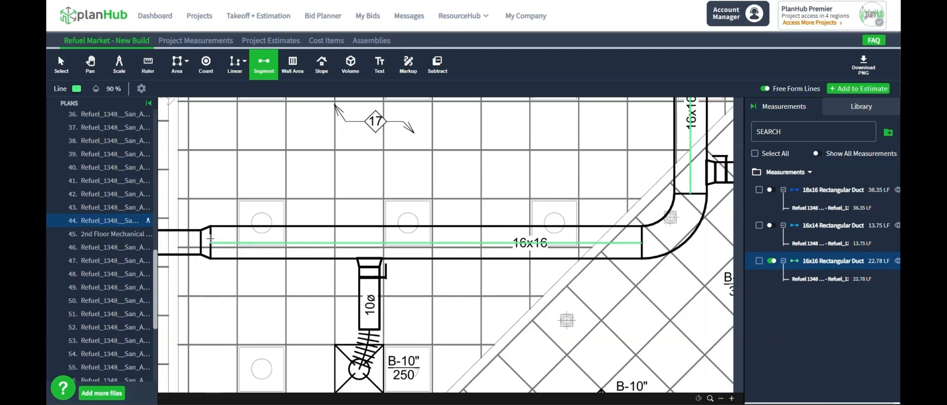
scroll(318, 256, "down", 3)
scroll(318, 256, "down", 2)
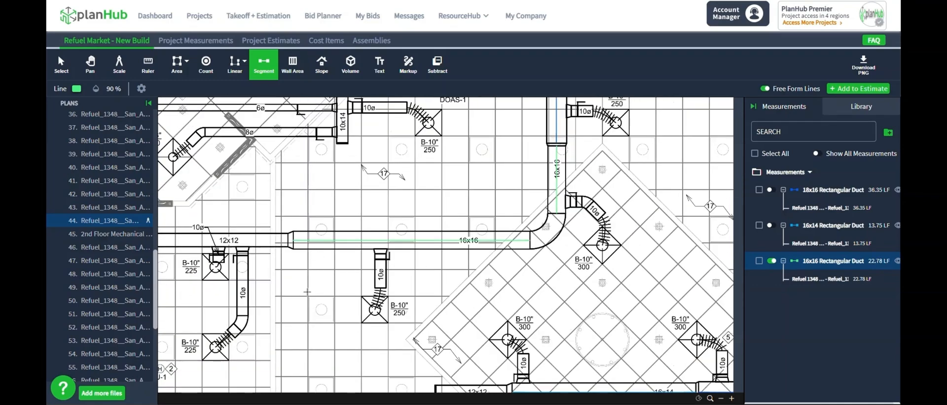
left_click_drag(307, 291, 393, 266)
mouse_move(331, 266)
left_mouse_down()
mouse_move(408, 259)
mouse_move(401, 307)
mouse_move(377, 348)
left_mouse_up()
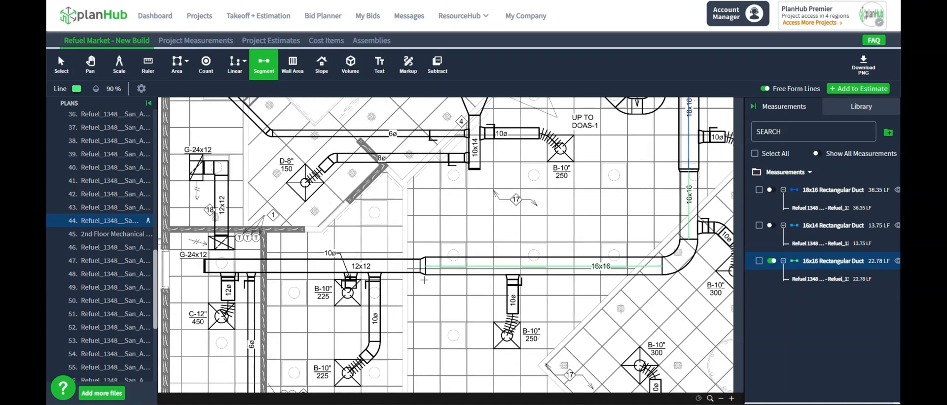
mouse_move(483, 210)
left_mouse_down()
mouse_move(438, 253)
mouse_move(353, 234)
left_mouse_up()
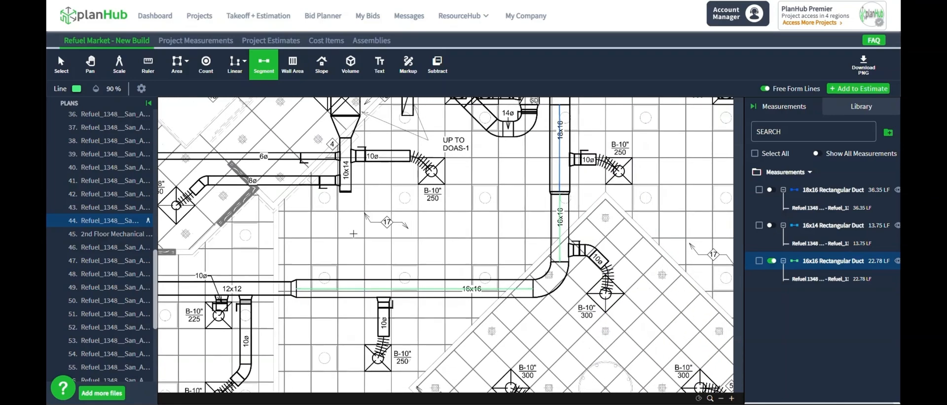
left_click(771, 262)
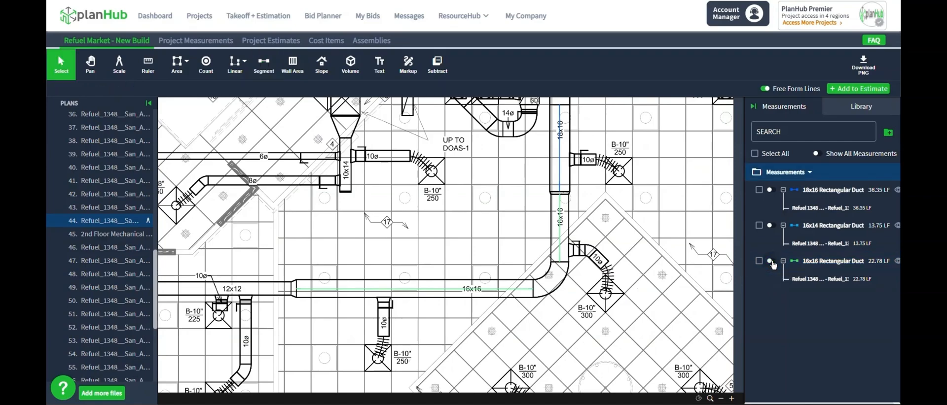
scroll(548, 235, "down", 5)
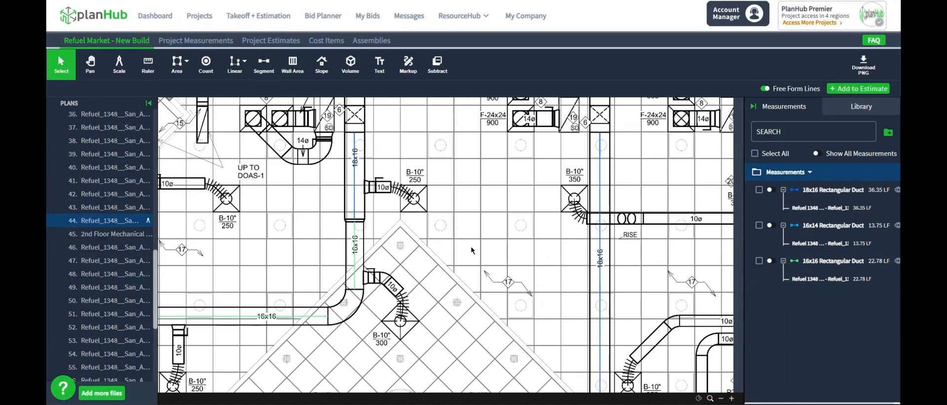
- Add the rightmost vertical 18x16 duct, about 7.8 LF down to the 12x16 transition, to the 18x16 Rectangular Duct measurement and stop measuring
left_click_drag(428, 224, 418, 241)
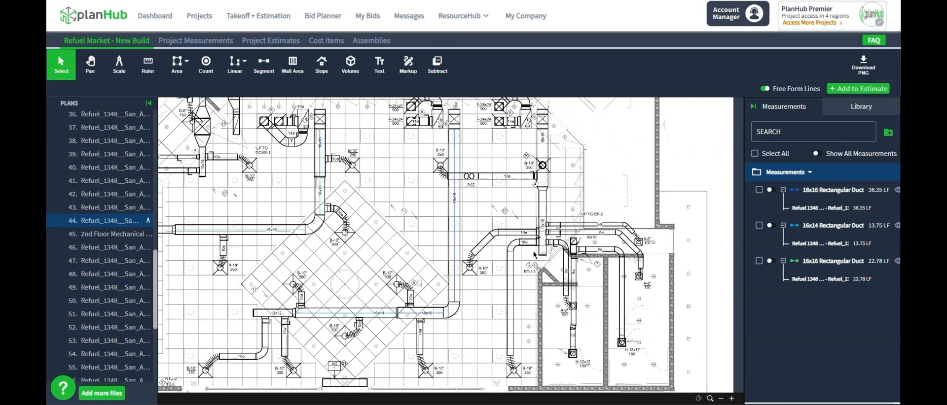
scroll(573, 185, "up", 5)
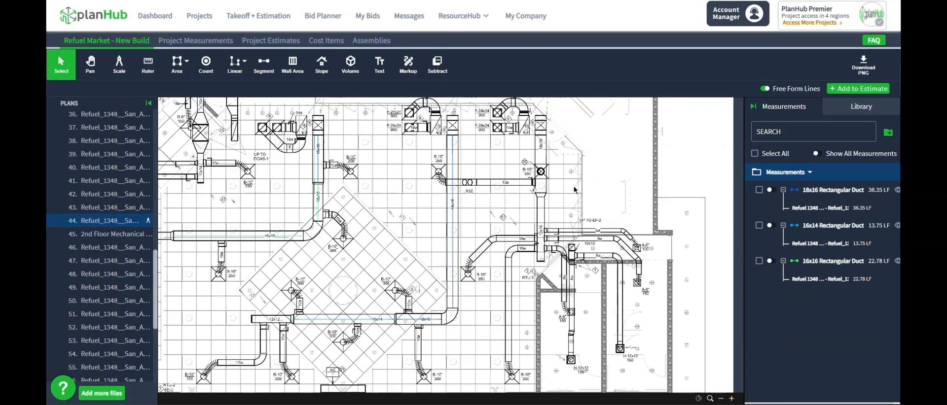
scroll(509, 243, "up", 2)
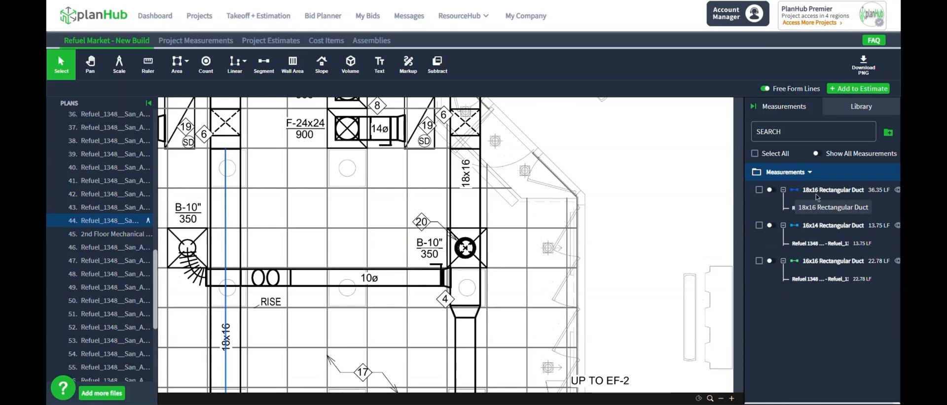
left_click(769, 192)
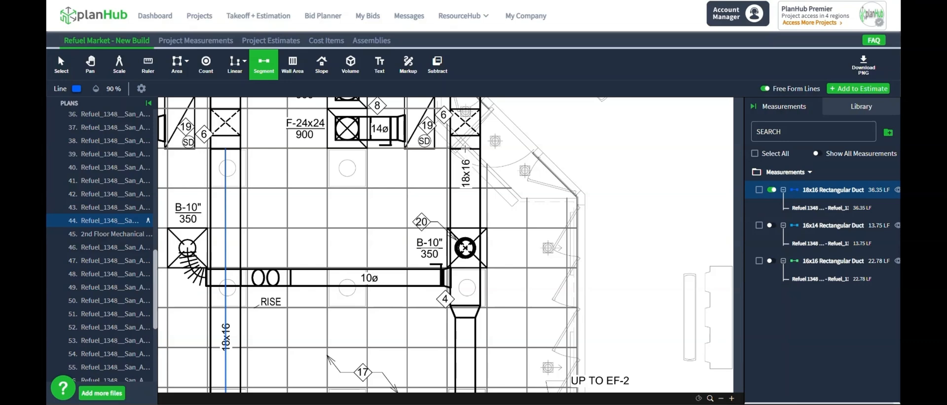
left_click(465, 148)
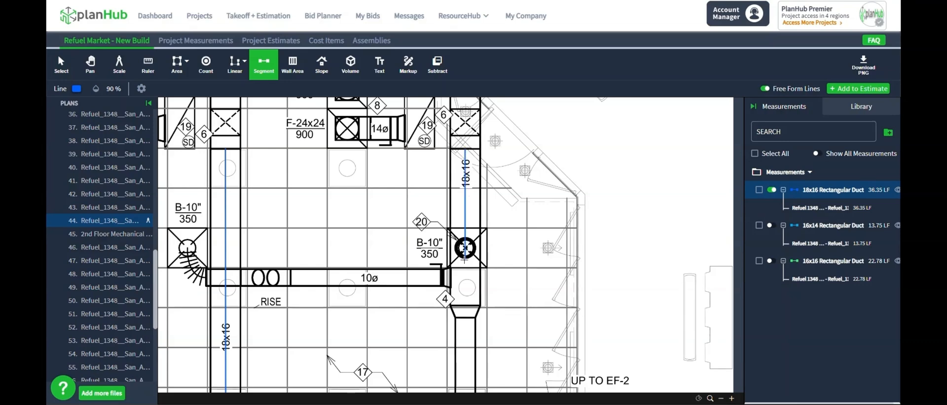
left_click(466, 305)
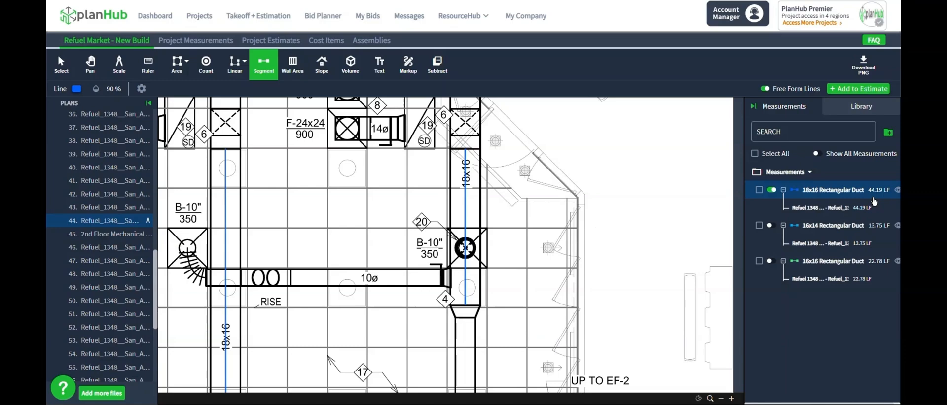
left_click(771, 190)
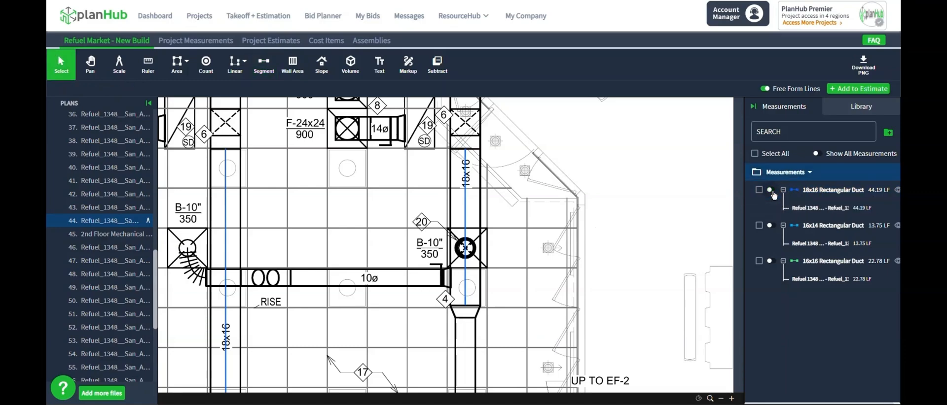
- Create a segment measurement named "12x16 Rectangular Duct" with the default purple line
scroll(537, 191, "down", 3)
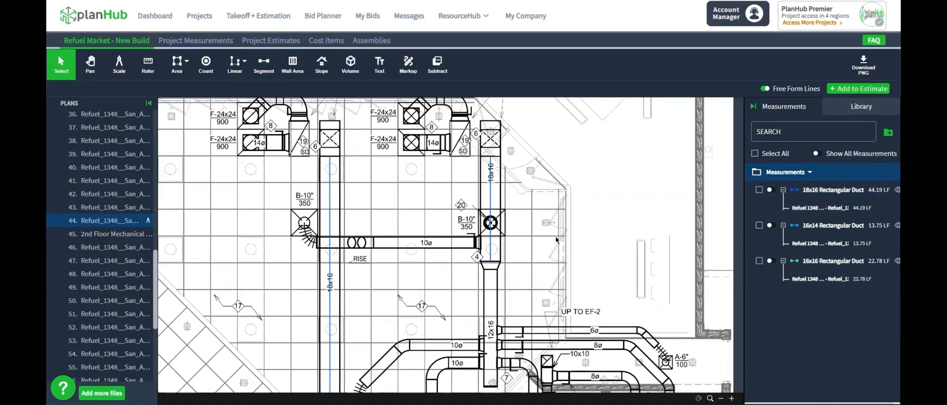
left_click_drag(544, 192, 527, 179)
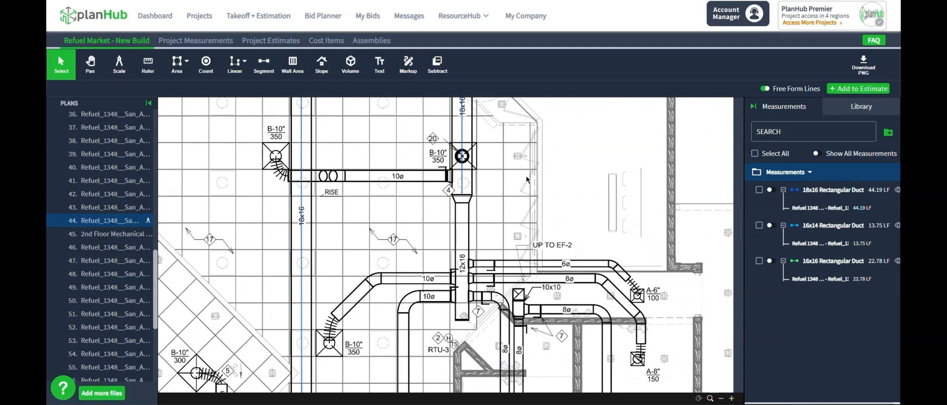
left_click_drag(535, 216, 528, 211)
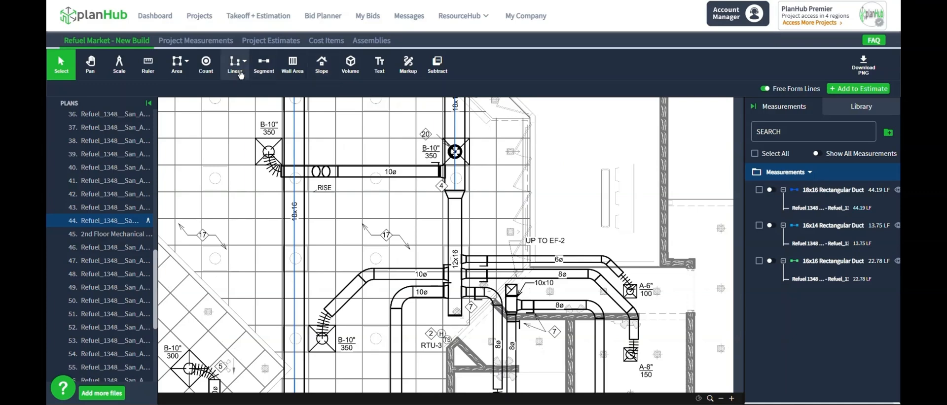
left_click(267, 74)
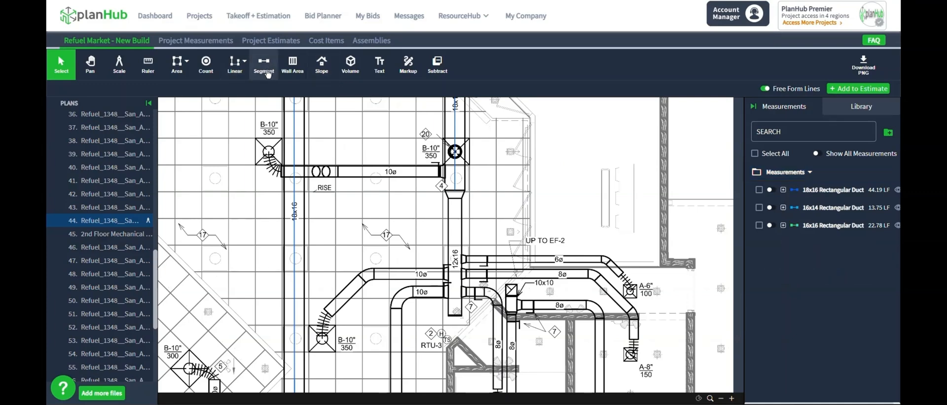
left_click(265, 69)
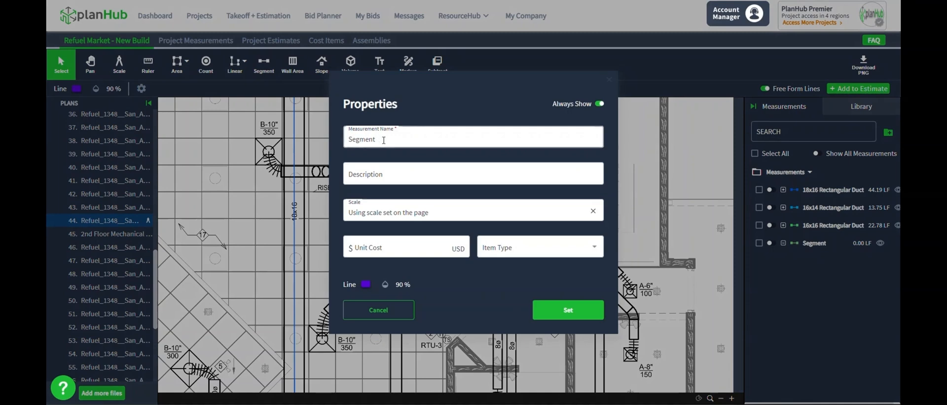
type("12")
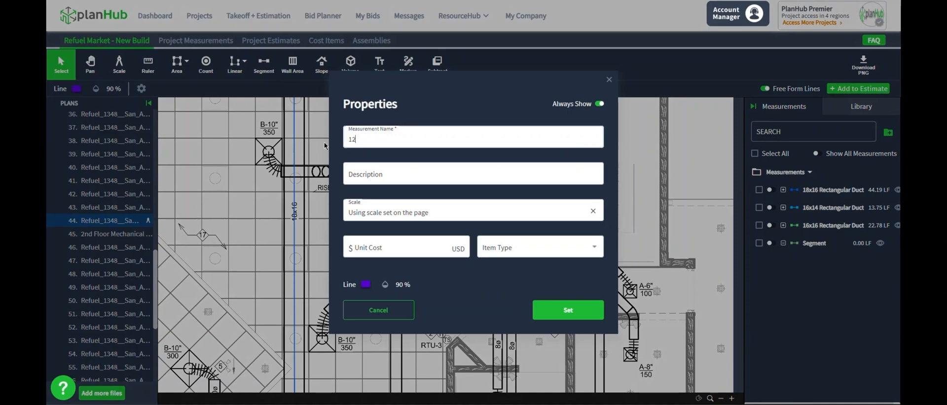
type("x16 Rectangular Duct")
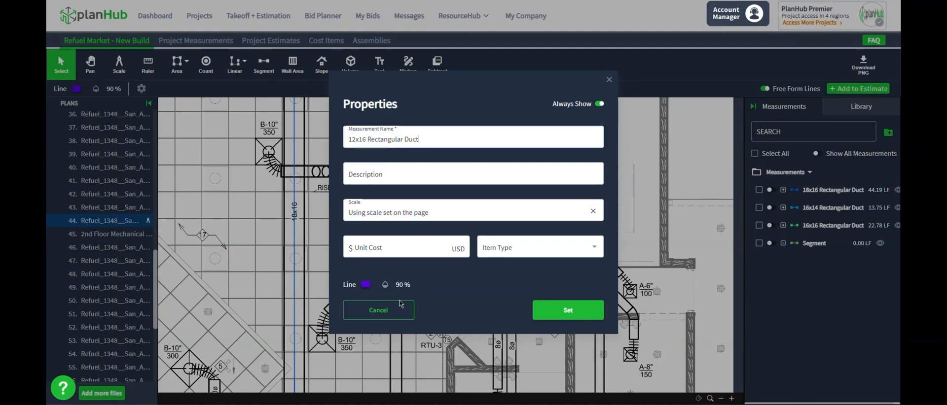
left_click(561, 310)
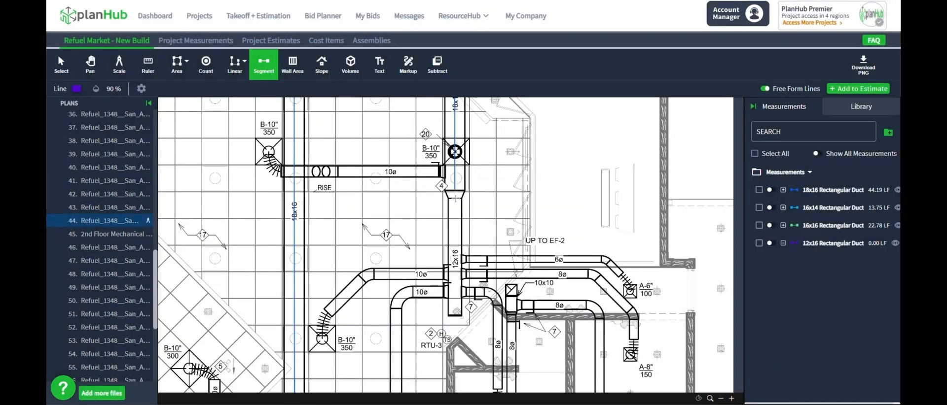
- Measure the vertical 12x16 duct from the 18x16 transition down to its capped end, about 8.74 LF, and stop measuring
left_click(455, 199)
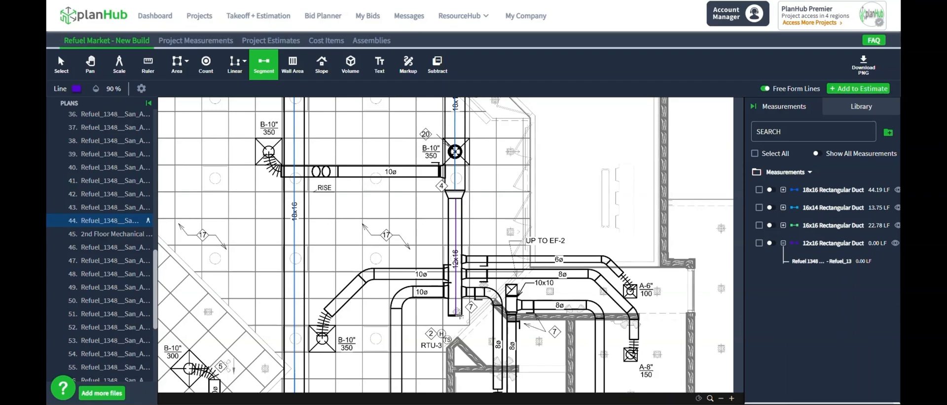
left_click(458, 316)
scroll(450, 240, "down", 3)
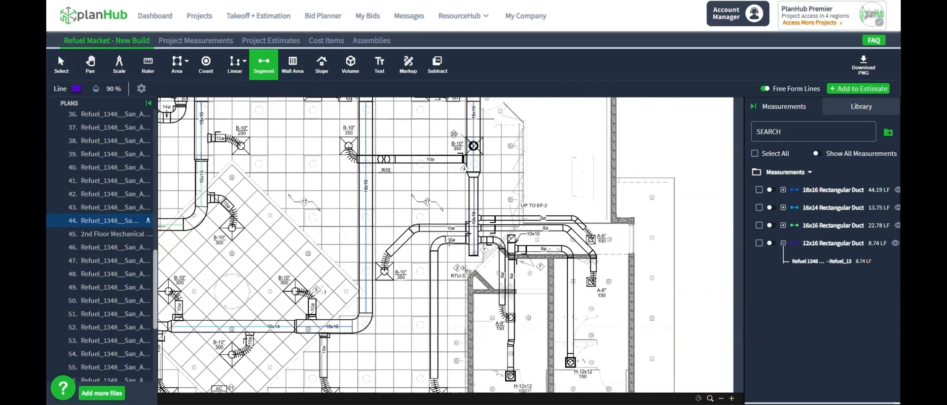
left_click_drag(448, 241, 491, 219)
left_click_drag(387, 204, 473, 226)
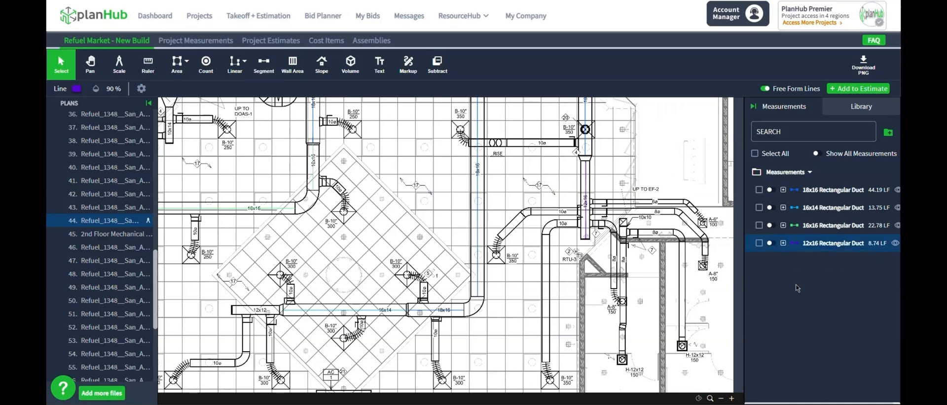
- Save the 12x16 Rectangular Duct measurement to the library's Duct Measurements folder
right_click(817, 245)
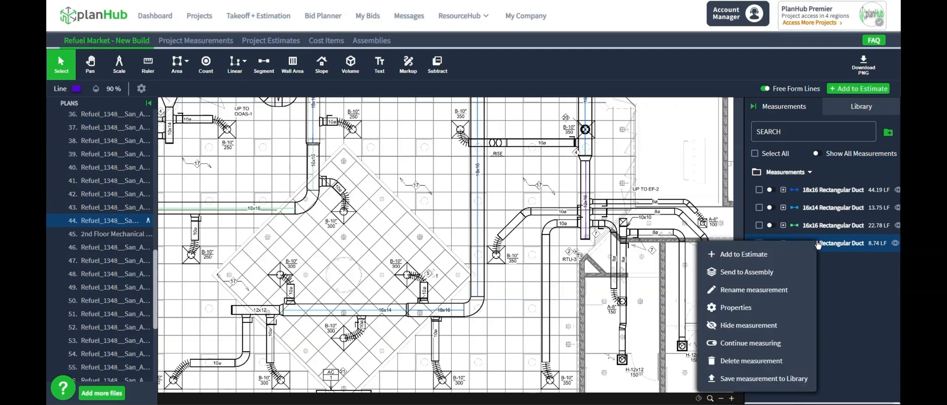
left_click(769, 380)
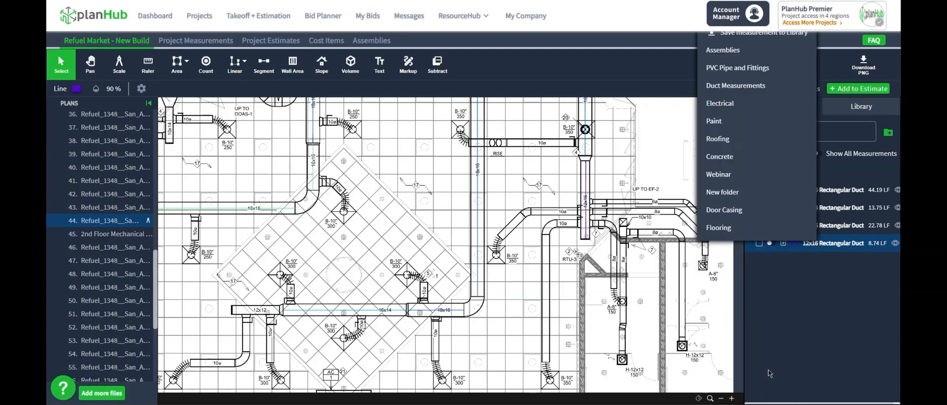
left_click(738, 87)
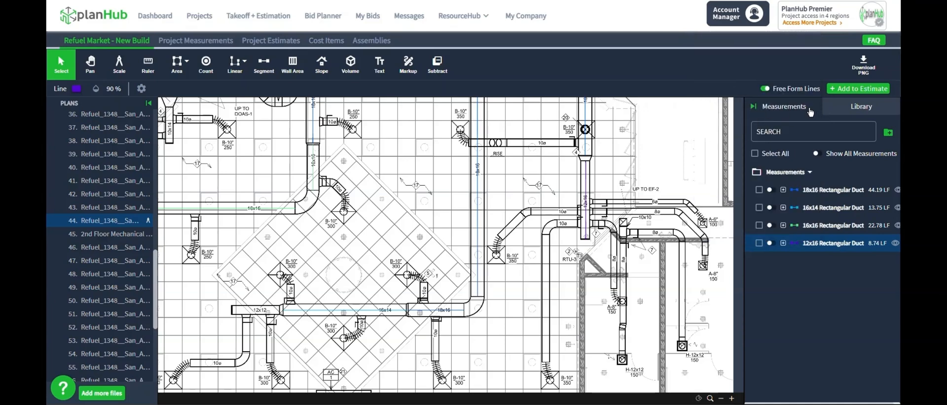
- Create a new library folder and name it "Measurements"
left_click(843, 112)
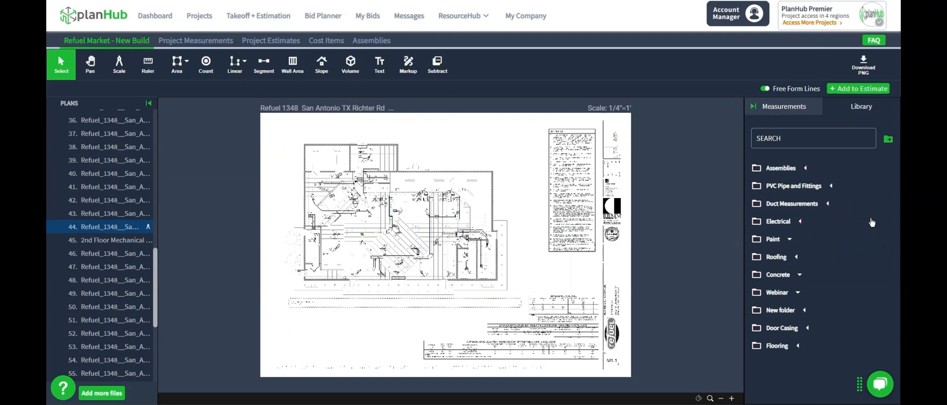
left_click(888, 141)
right_click(792, 366)
left_click(808, 378)
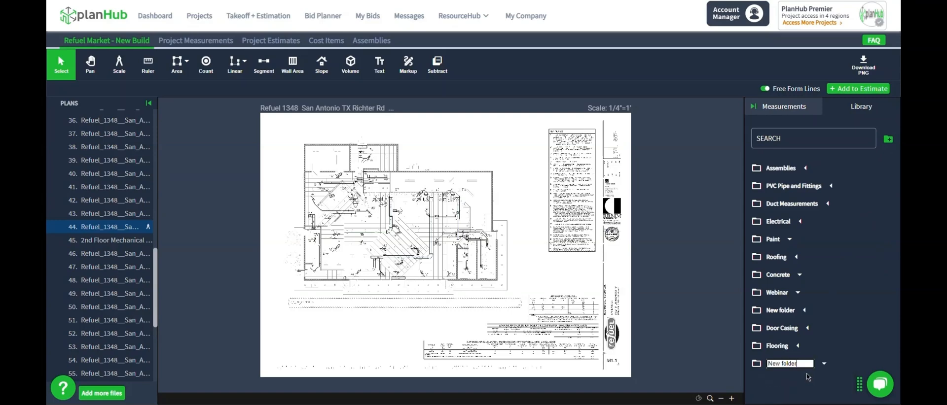
key("BackSpace")
key("BackSpace")
key("BackSpace")
key("BackSpace")
key("BackSpace")
key("BackSpace")
key("BackSpace")
key("BackSpace")
key("BackSpace")
key("BackSpace")
type("Measurements")
key("Return")
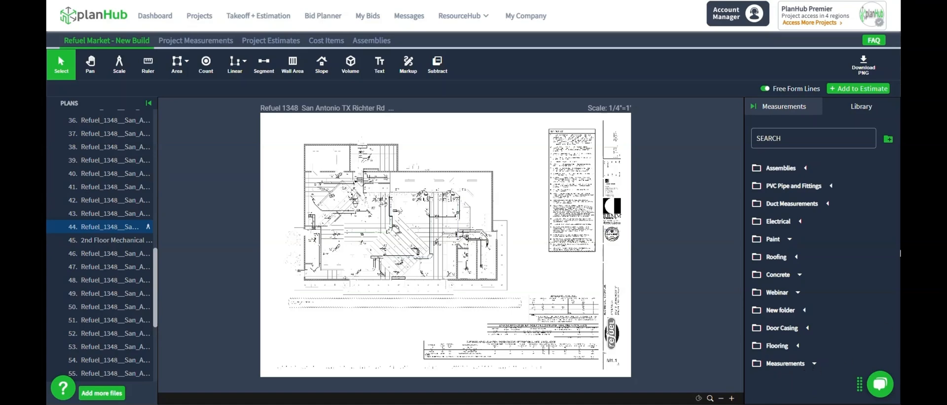
- Save the 18x16 Rectangular Duct measurement to the library's Measurements folder and check that folder in the library
left_click(810, 107)
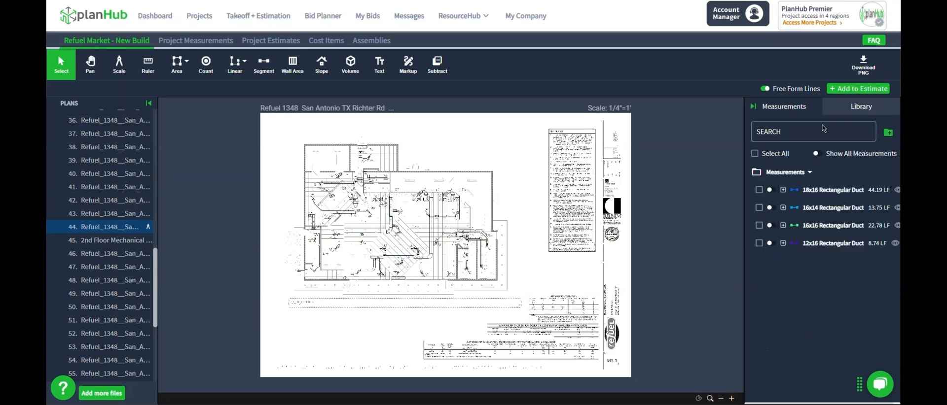
right_click(826, 193)
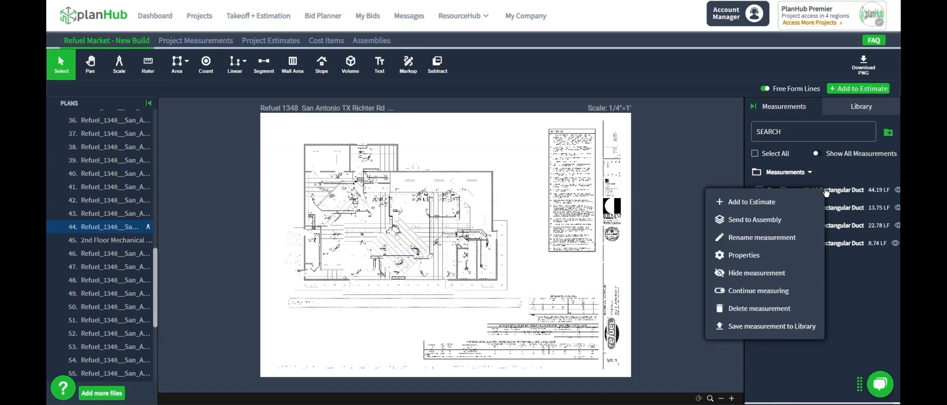
left_click(765, 327)
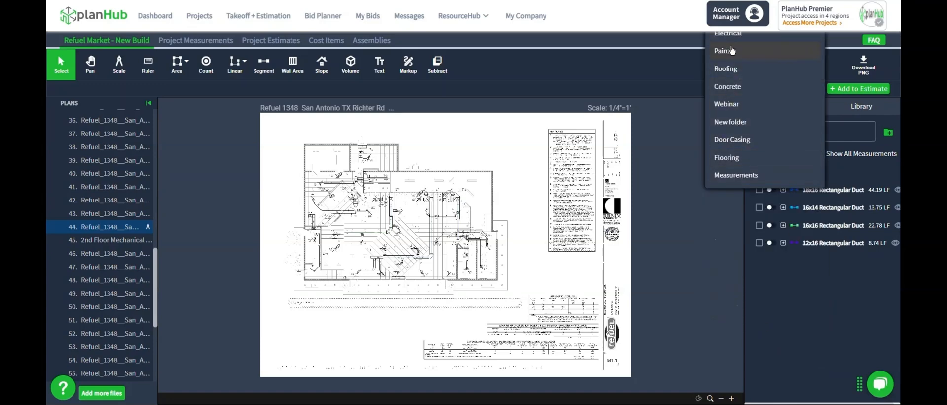
left_click(736, 174)
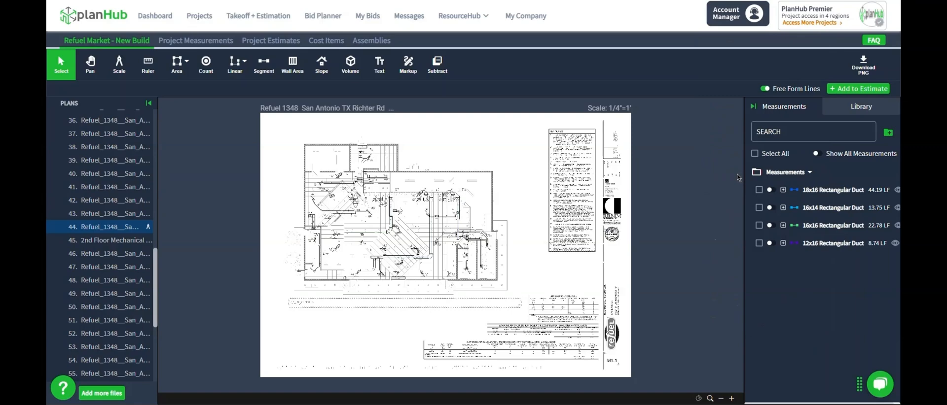
left_click(860, 109)
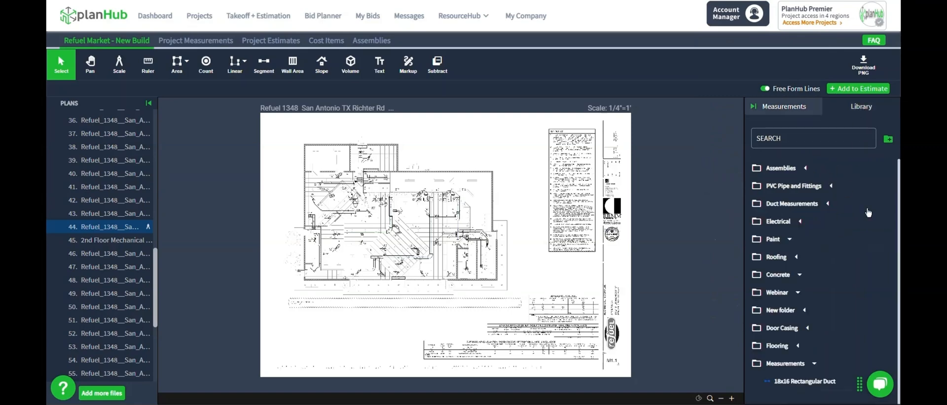
scroll(807, 347, "down", 1)
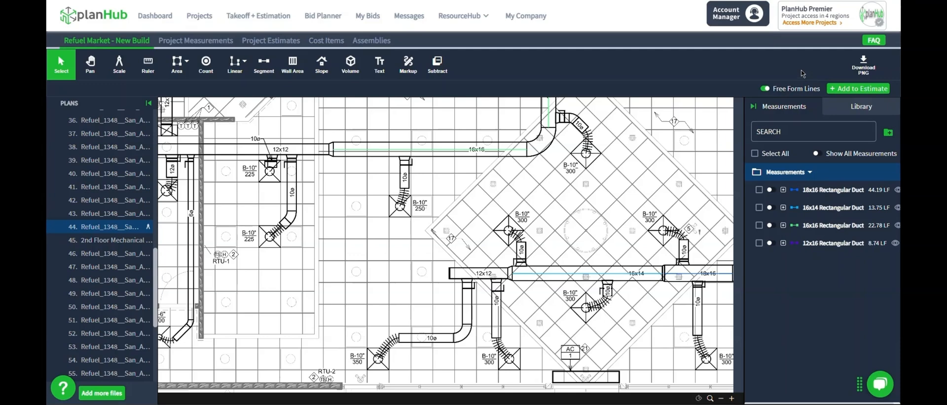
- Add the 12x12 Rectangular Duct measurement from the library's Duct Measurements folder to the plan, keeping its magenta line and page scale
left_click(854, 109)
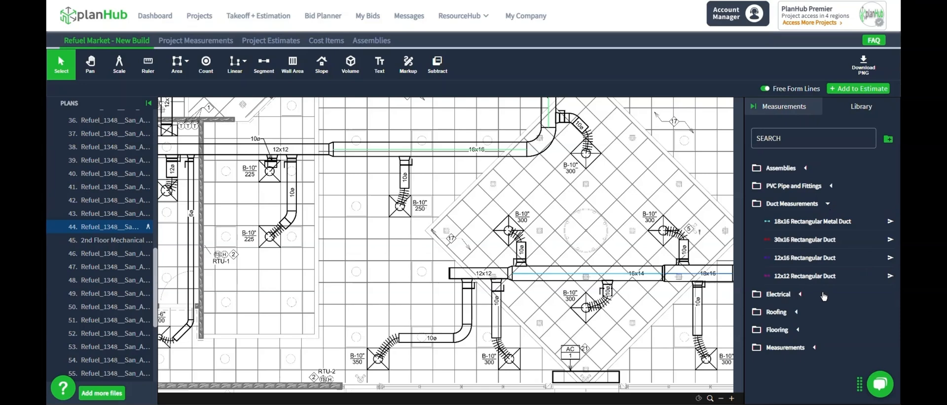
right_click(809, 279)
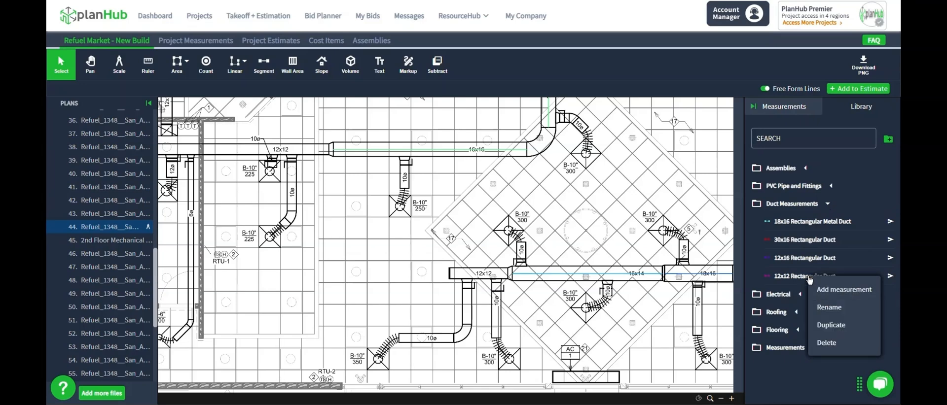
left_click(832, 291)
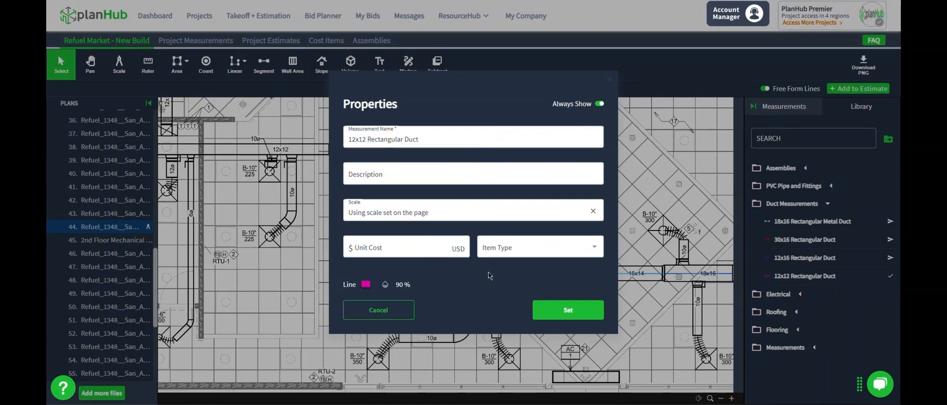
left_click(574, 310)
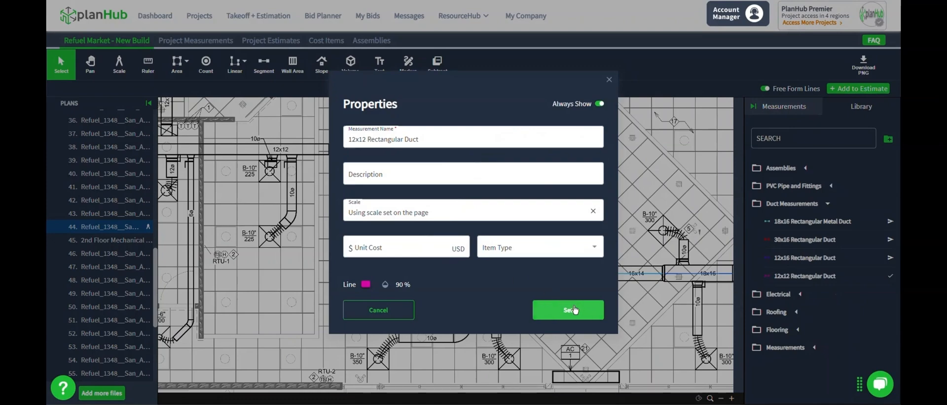
scroll(475, 215, "up", 5)
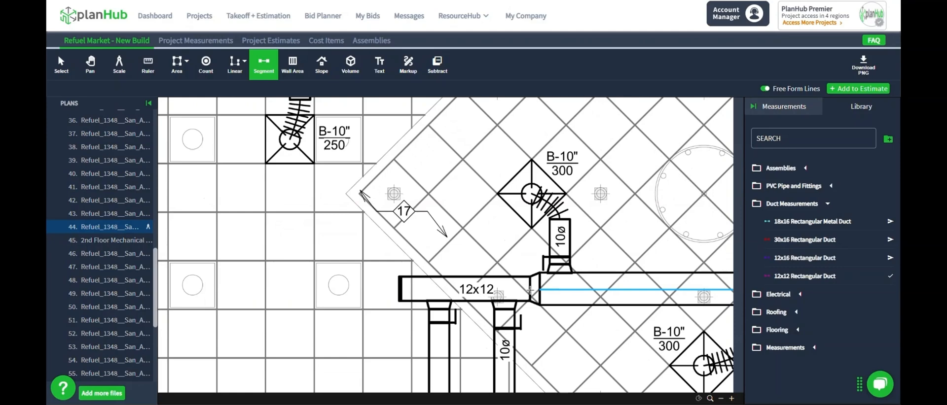
- Measure the 12x12 duct at the end of the 16x14 run and the full 12x12 duct at the end of the 16x16 run
left_click(530, 291)
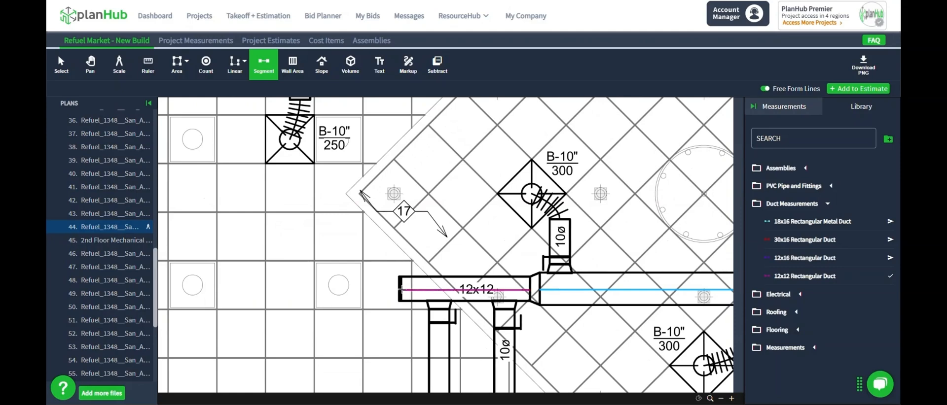
left_click(400, 290)
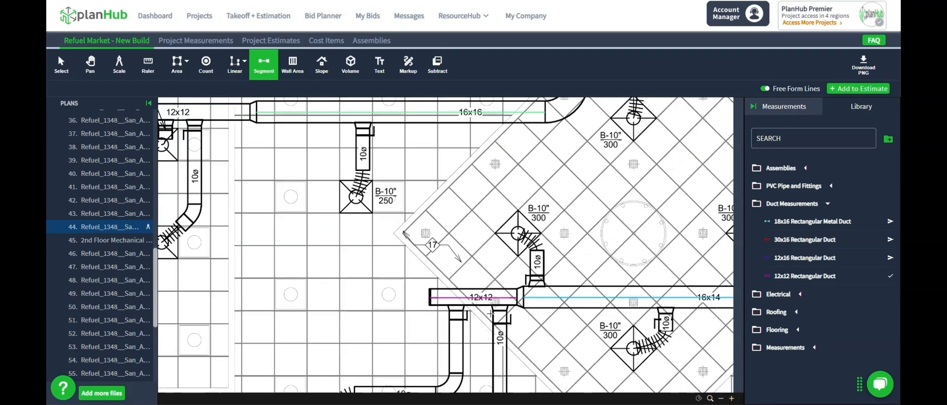
scroll(485, 315, "down", 4)
left_click_drag(460, 281, 477, 282)
left_click_drag(471, 163, 461, 269)
scroll(460, 264, "up", 4)
left_click_drag(456, 242, 513, 273)
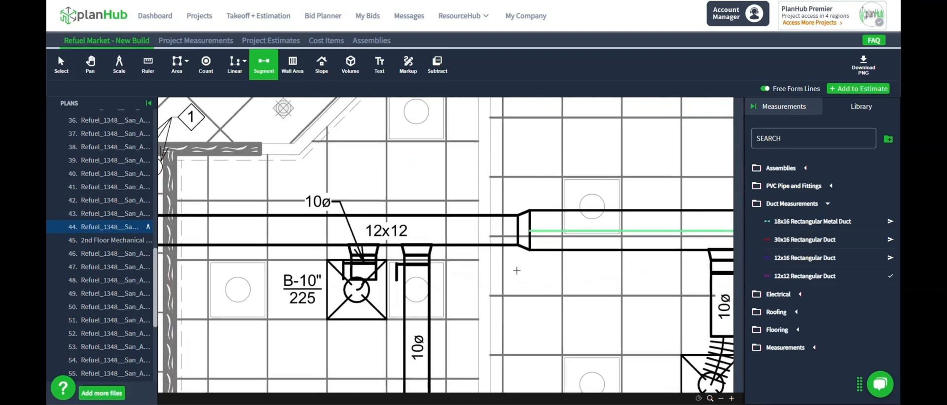
left_click(518, 229)
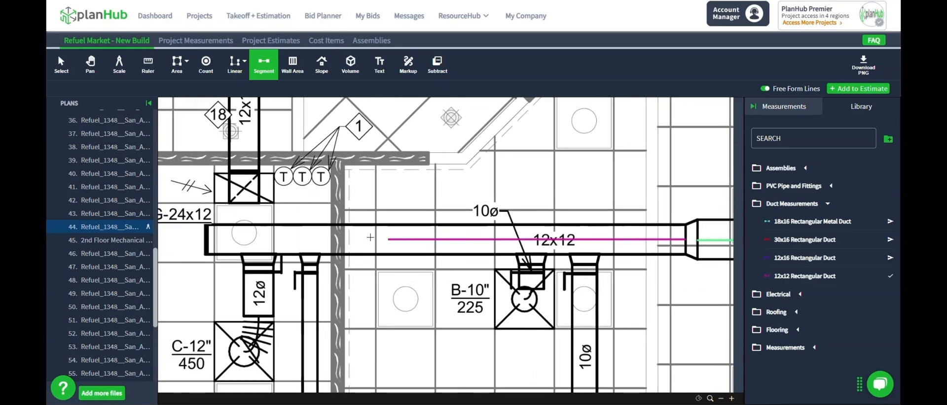
left_click(206, 239)
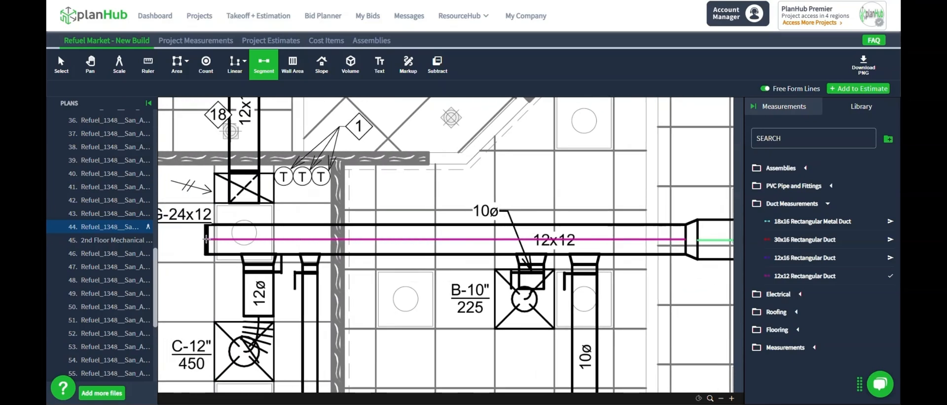
- Review the 12x12 Rectangular Duct in the measurements list and the saved items in the library's Duct Measurements folder
left_click(790, 112)
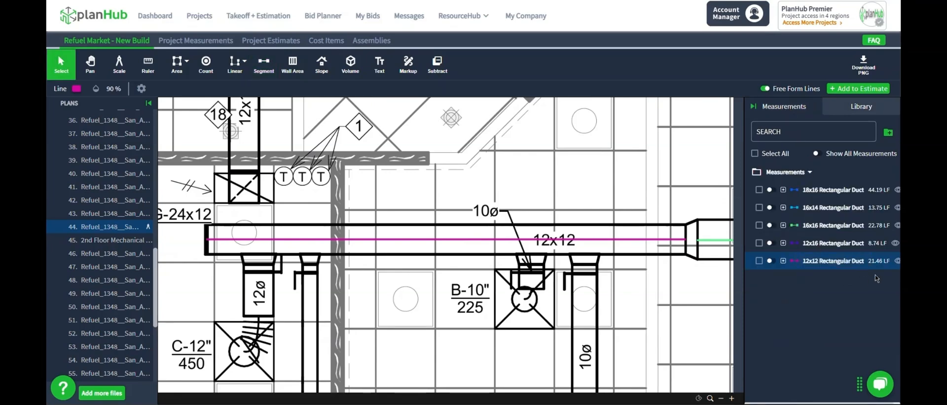
scroll(489, 253, "down", 3)
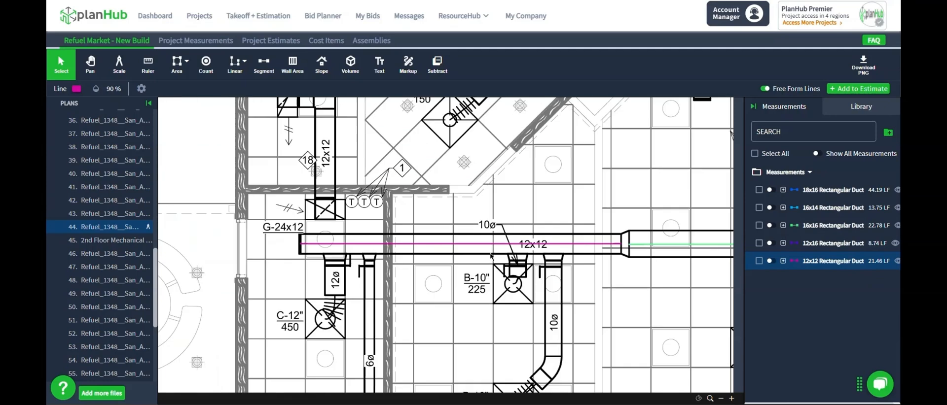
left_click_drag(515, 226, 463, 223)
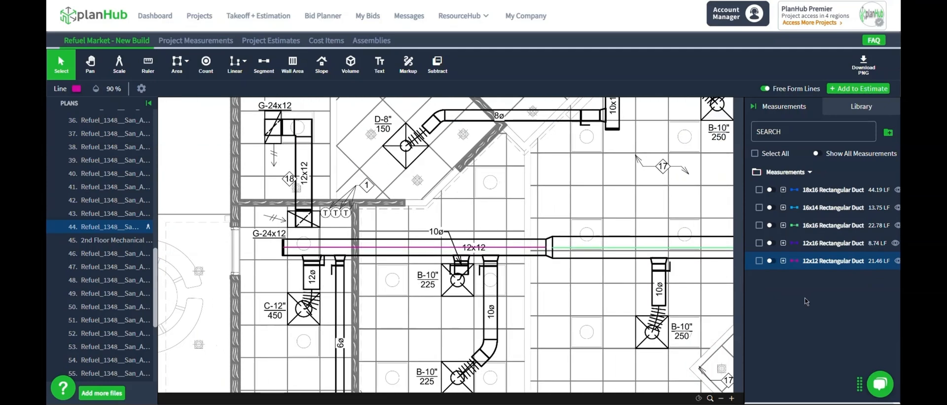
left_click(866, 109)
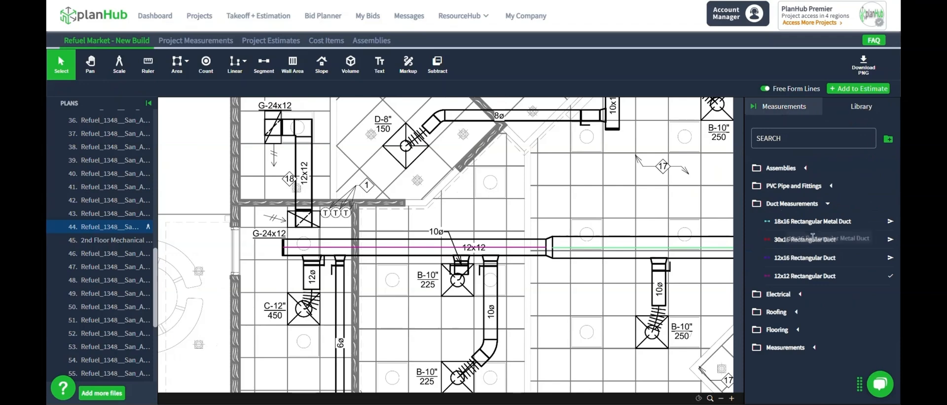
left_click_drag(812, 237, 763, 373)
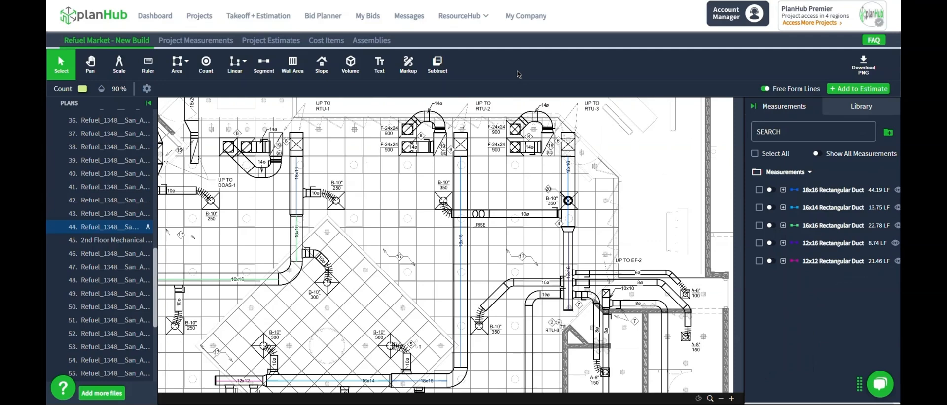
- Create a count measurement named 10" 350 CFM Diffuser
left_click(208, 68)
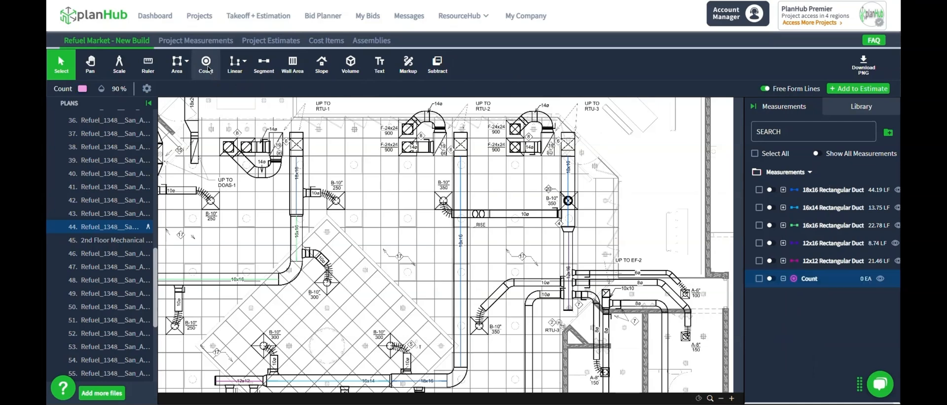
left_click_drag(382, 157, 332, 155)
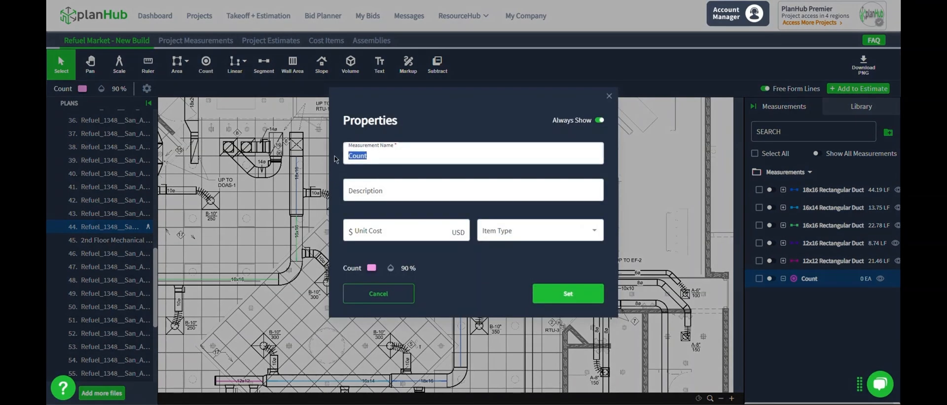
type("10\" 350 CFM Diffuser")
left_click(568, 294)
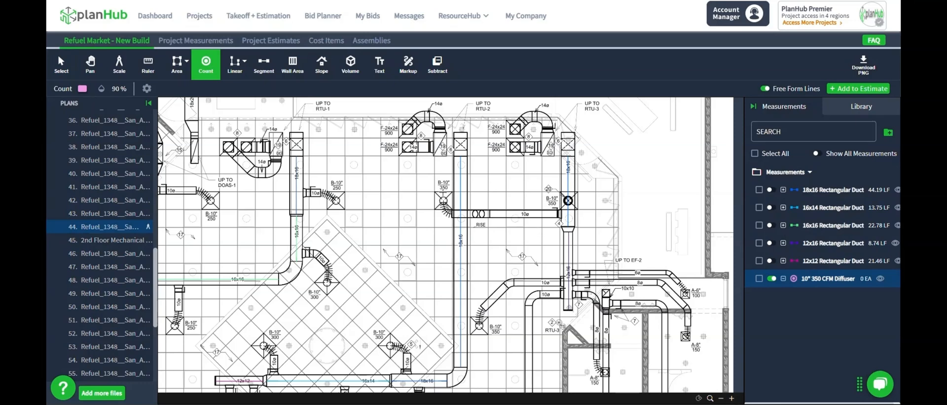
- Count the B-10" 350 diffusers beside the long 18x16 duct, on the RTU-3 duct, and at the branch off the 12x16 duct
left_click(442, 194)
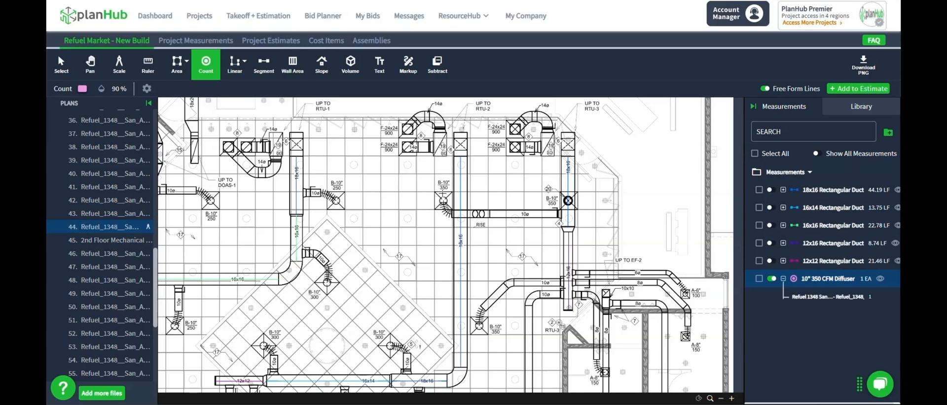
scroll(442, 200, "up", 2)
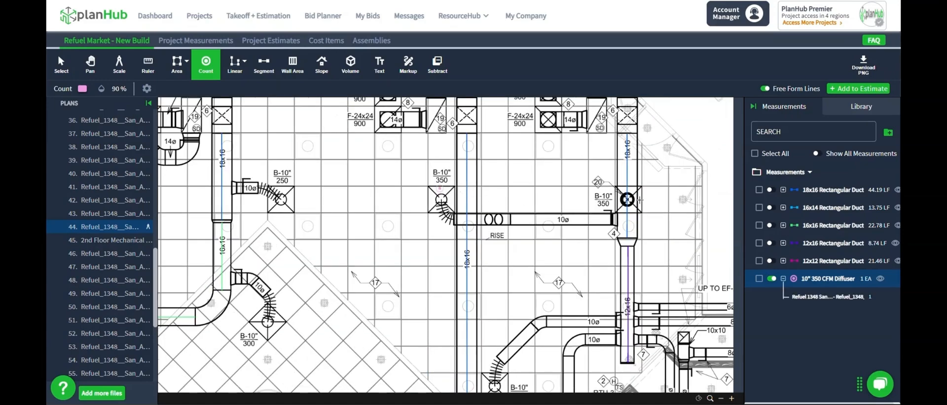
left_click(638, 200)
scroll(631, 208, "down", 4)
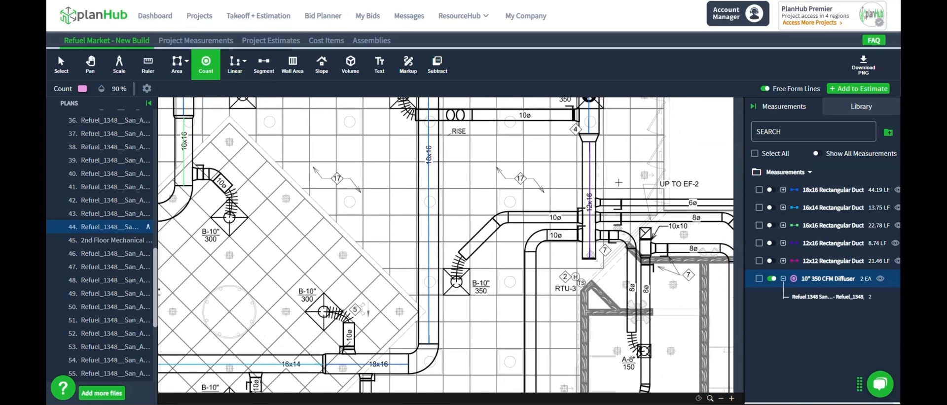
left_click_drag(515, 290, 553, 253)
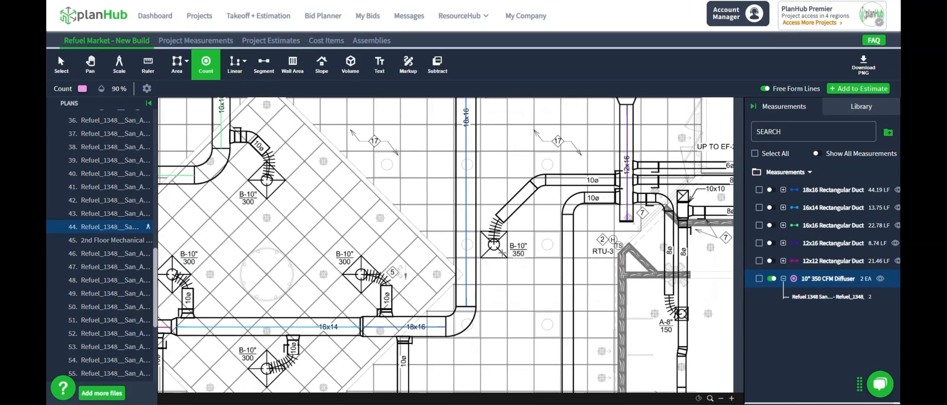
left_click(501, 252)
- Count the two B-10" 350 diffusers along the building's lower wall and finish the 350 CFM count
mouse_move(408, 337)
left_mouse_down()
mouse_move(473, 262)
mouse_move(483, 222)
left_mouse_up()
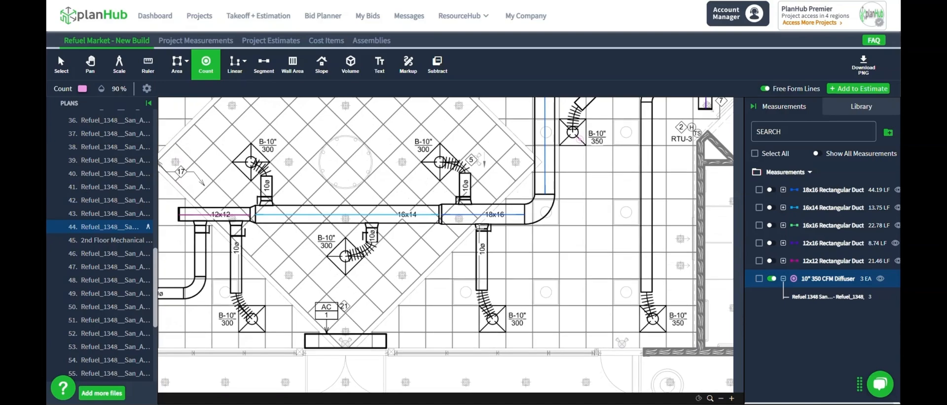
left_click(651, 326)
left_click_drag(346, 292, 395, 300)
left_click_drag(328, 277, 353, 291)
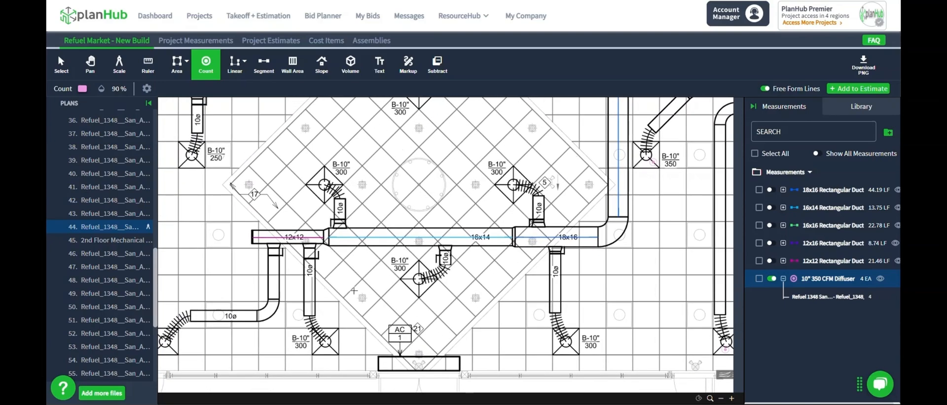
left_click_drag(266, 257, 405, 305)
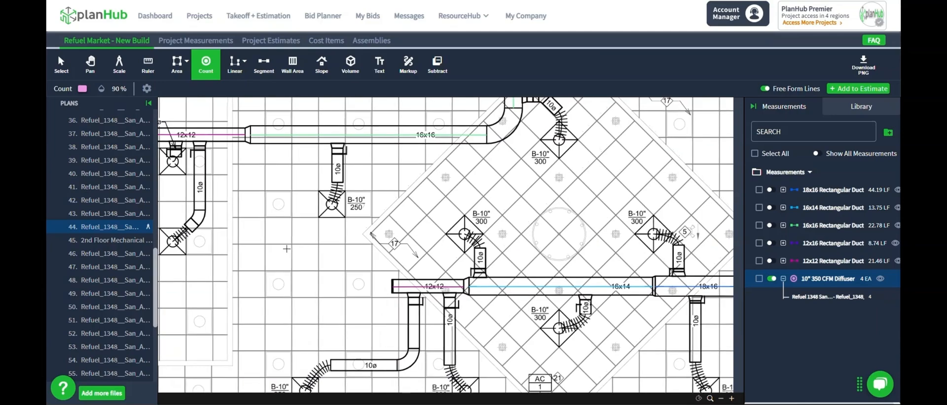
left_click_drag(295, 250, 476, 307)
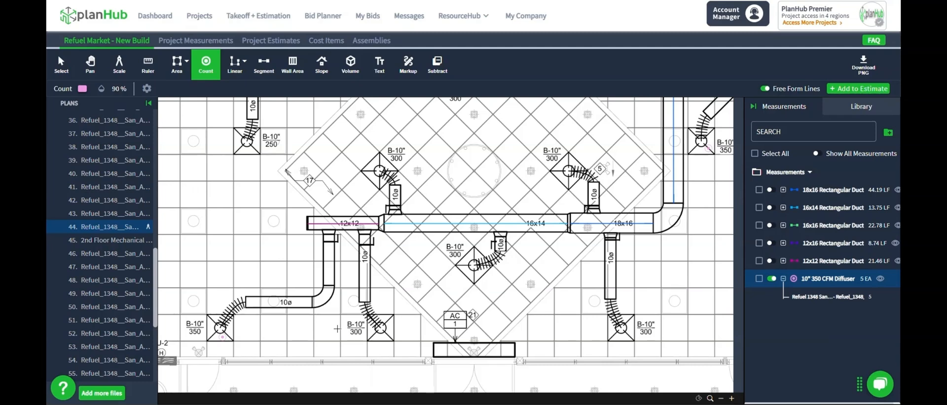
key("Escape")
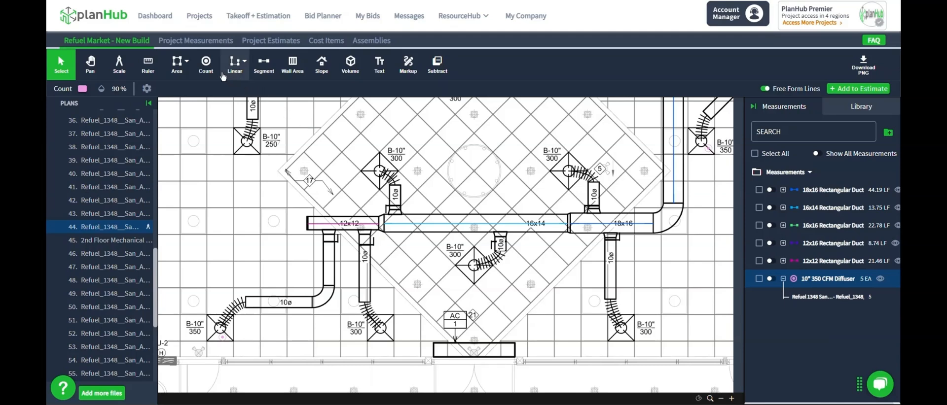
- Create a second count measurement named 10" 300 CFM Diffuser
left_click(208, 67)
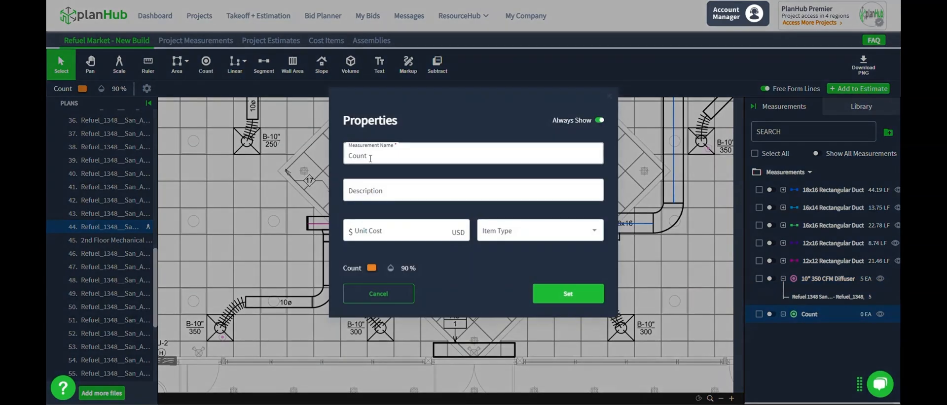
left_click_drag(372, 157, 337, 158)
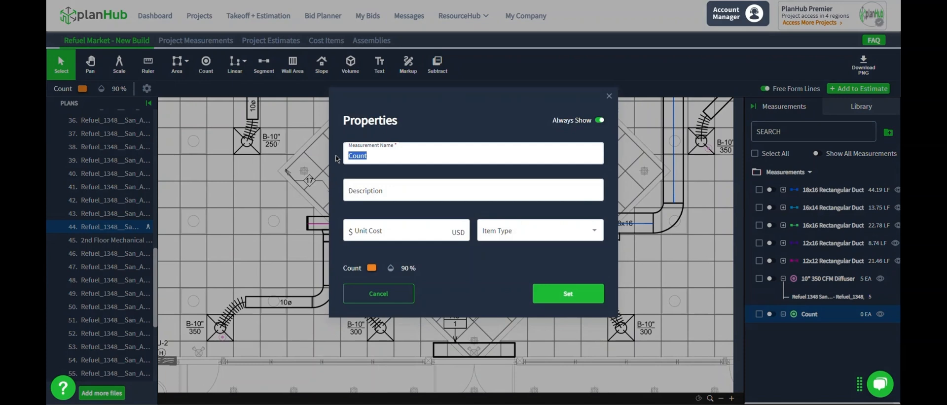
type("10\" 300 CFM Diffuser")
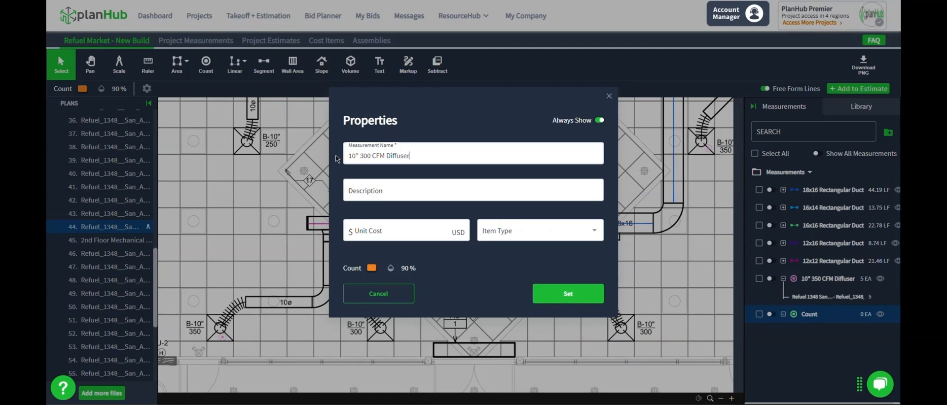
left_click(563, 296)
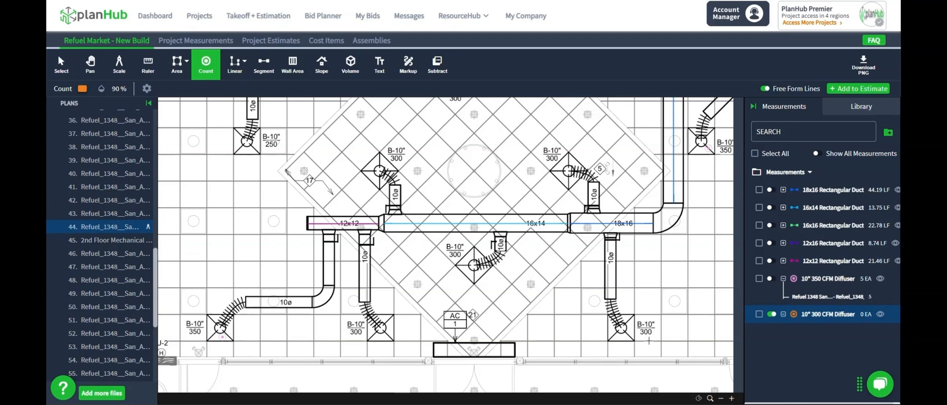
- Count the six B-10" 300 diffusers in and around the diamond-shaped ceiling area
left_click(622, 336)
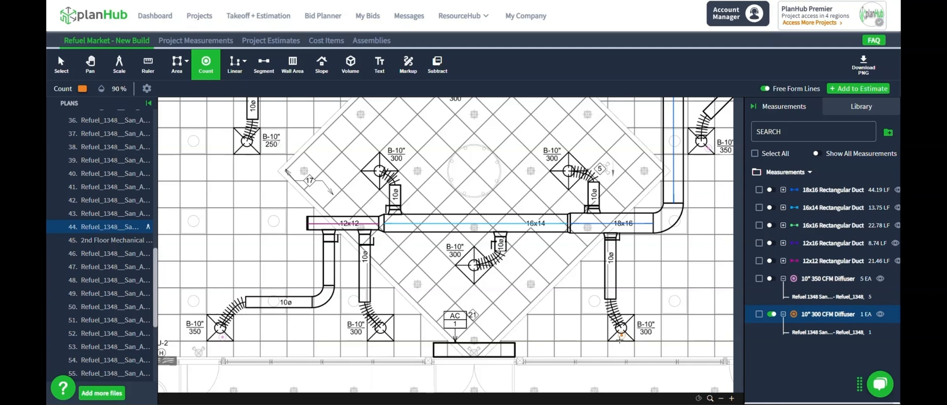
left_click(475, 271)
left_click(391, 337)
scroll(300, 193, "up", 3)
scroll(299, 192, "right", 2)
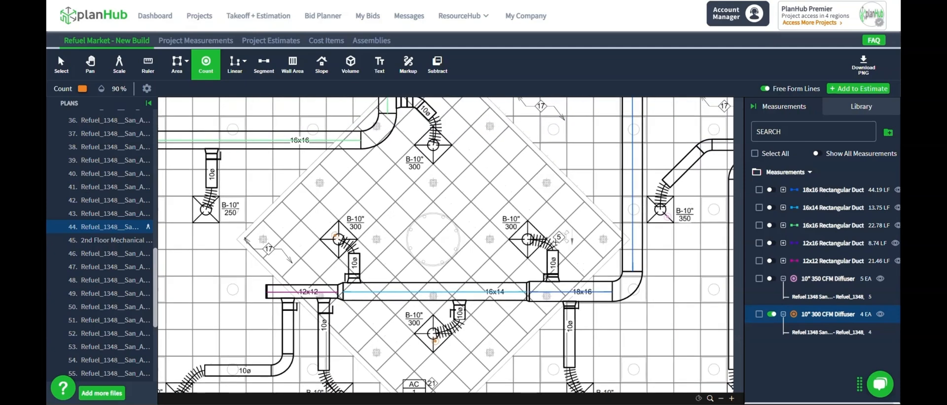
left_click(531, 235)
scroll(444, 203, "up", 1)
scroll(444, 203, "up", 3)
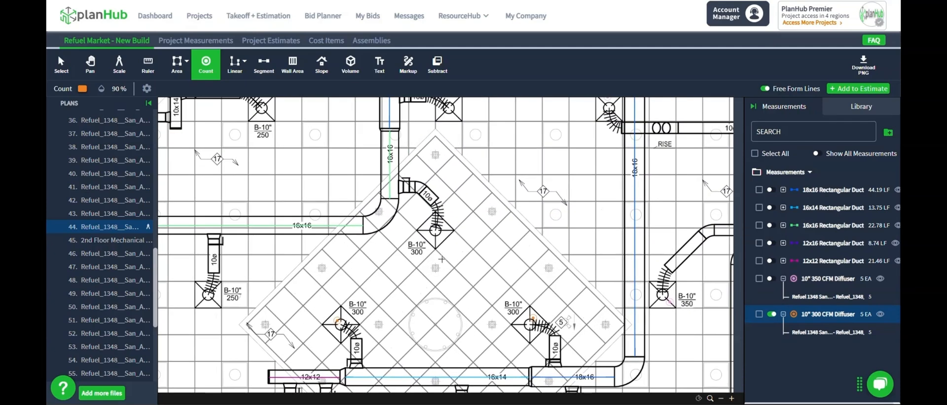
left_click(439, 240)
scroll(470, 195, "up", 6)
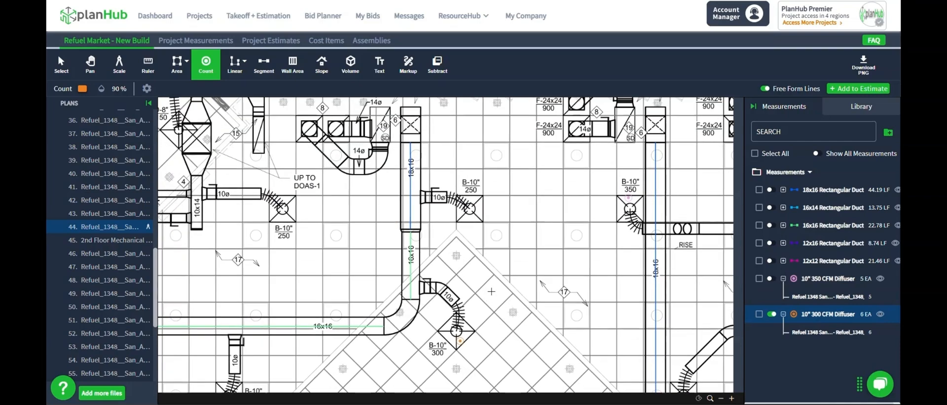
- Check the rest of the mechanical plan for B-10" 300 diffusers that are still uncounted
scroll(391, 275, "left", 8)
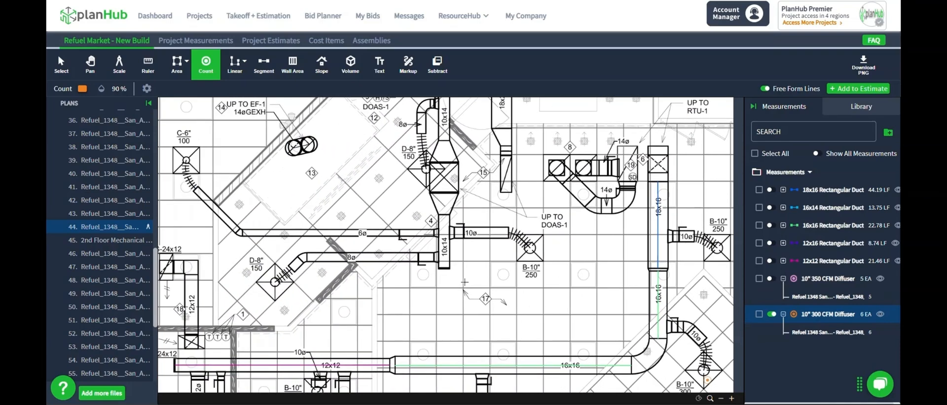
left_click_drag(464, 282, 270, 307)
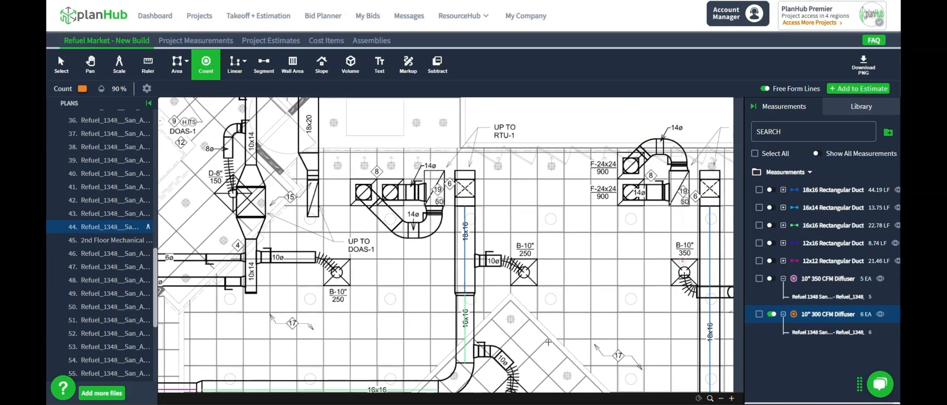
left_click_drag(557, 337, 370, 234)
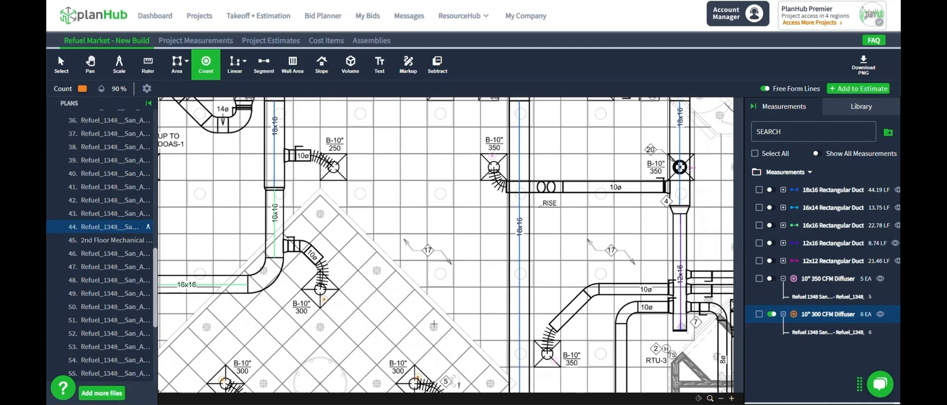
left_click_drag(487, 335, 472, 221)
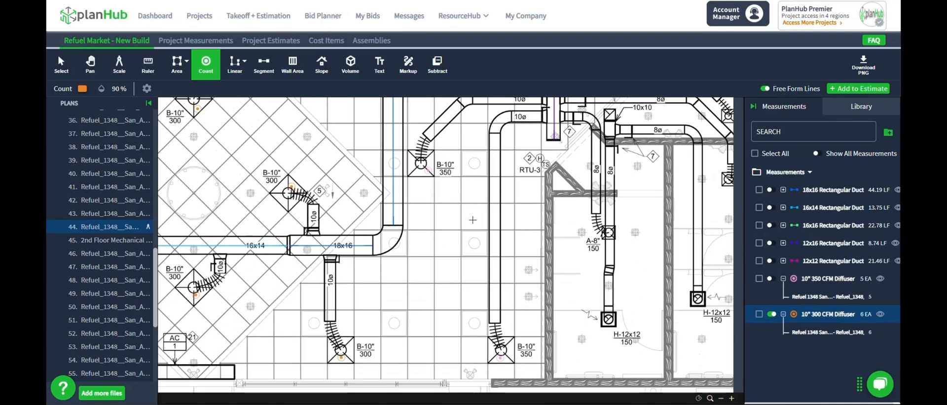
left_click_drag(471, 297, 573, 256)
left_click_drag(315, 227, 522, 273)
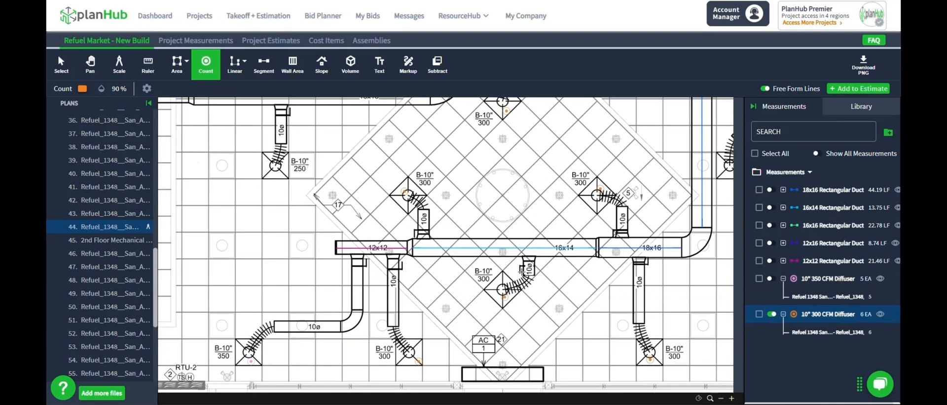
- End the 300 CFM count and create a bright pink count measurement named 10" 225 CFM Diffuser
left_click_drag(298, 221, 446, 327)
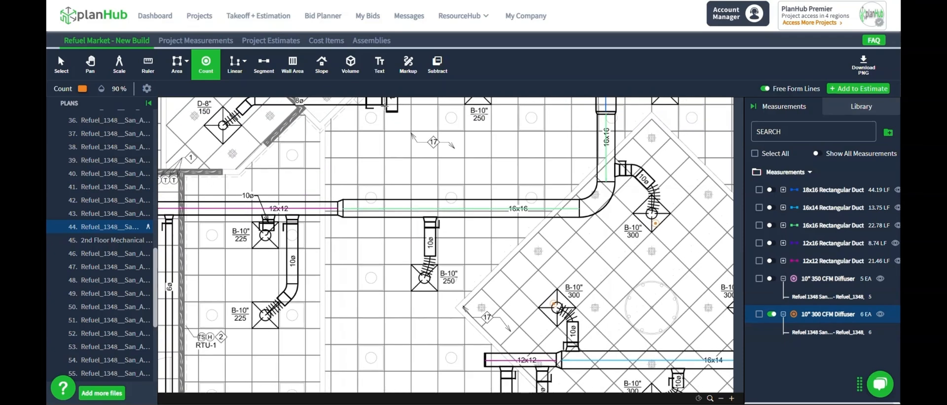
key("Escape")
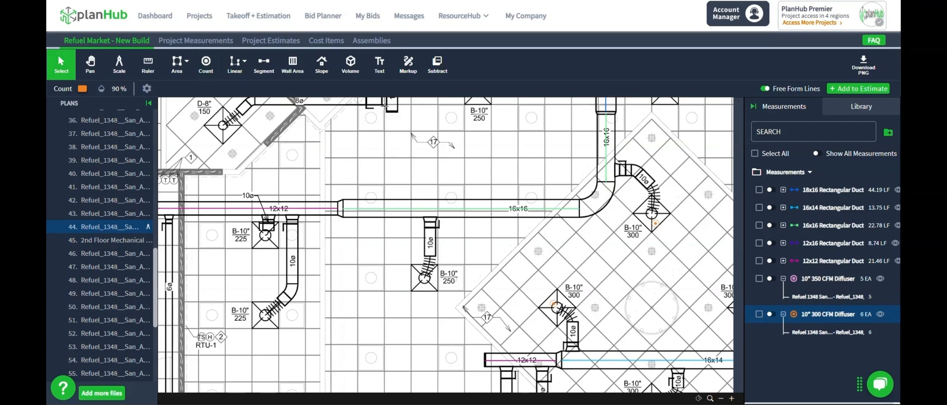
left_click(203, 66)
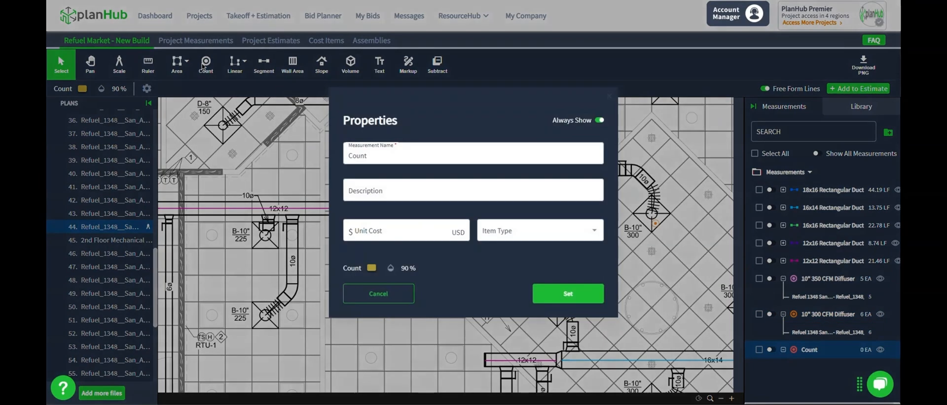
left_click_drag(369, 156, 340, 160)
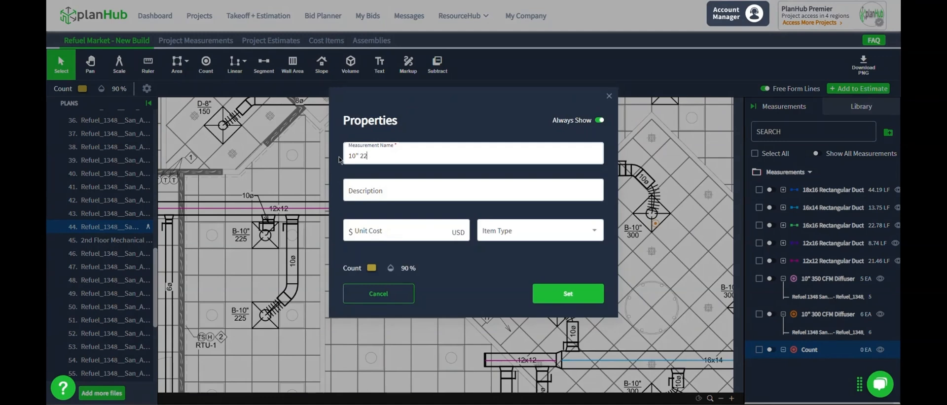
type("10\" 225 CFM Diffuser")
left_click(371, 269)
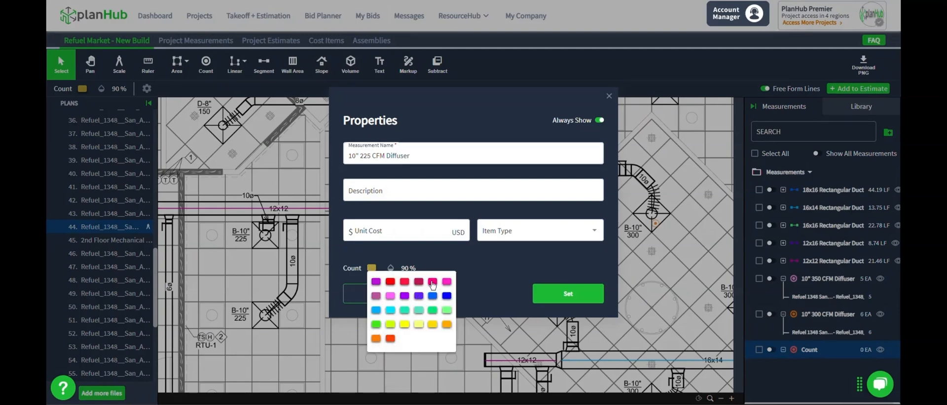
left_click(431, 282)
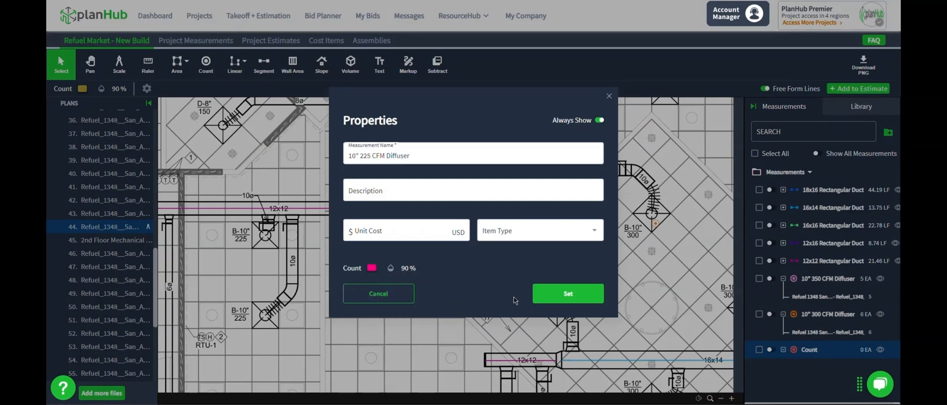
left_click(568, 294)
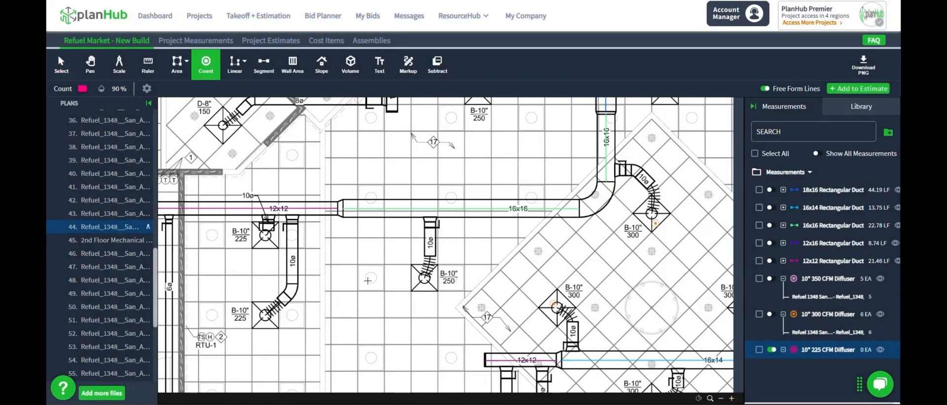
- Count the two B-10" 225 diffusers below the 12x12 duct
left_click(274, 320)
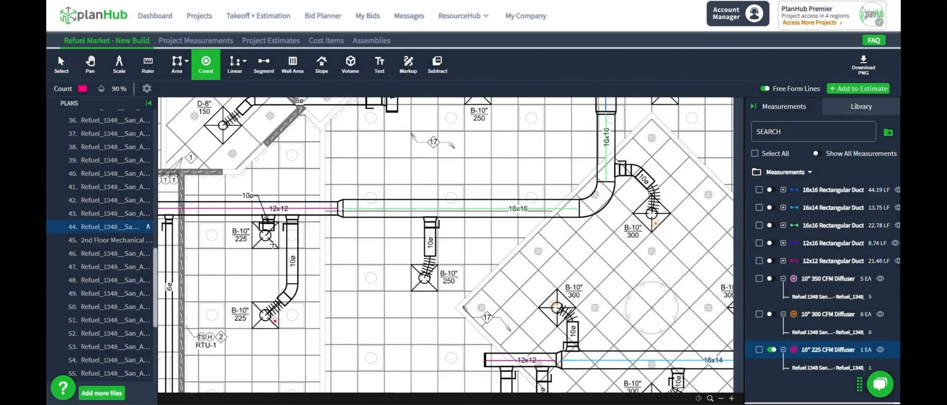
left_click(273, 243)
scroll(325, 249, "down", 4)
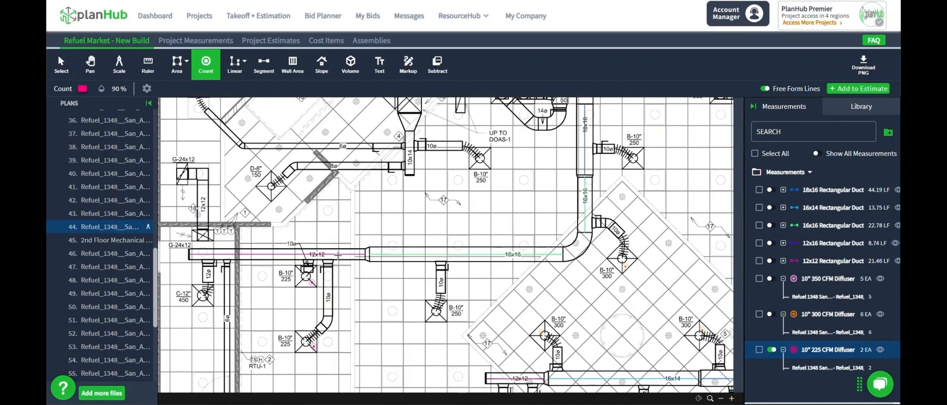
left_click_drag(416, 202, 436, 267)
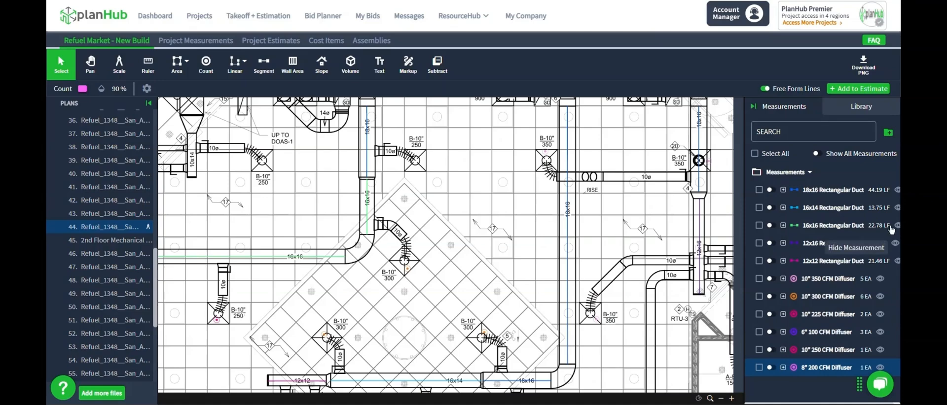
- Create a count measurement named 18x18 to 18x16 Transition and mark the fitting where the 18x16 duct meets the 16x16 duct
mouse_move(624, 137)
left_mouse_down()
mouse_move(608, 168)
mouse_move(625, 150)
left_mouse_up()
scroll(432, 197, "up", 3)
scroll(446, 198, "up", 3)
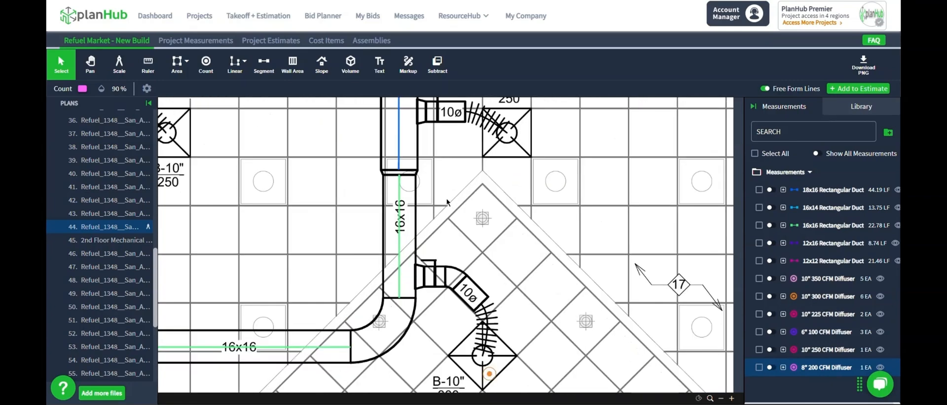
scroll(448, 197, "down", 1)
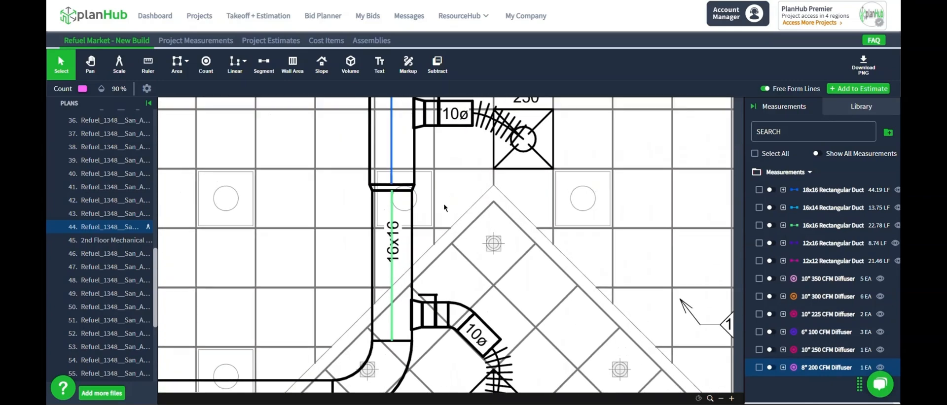
scroll(443, 203, "down", 2)
scroll(422, 222, "down", 2)
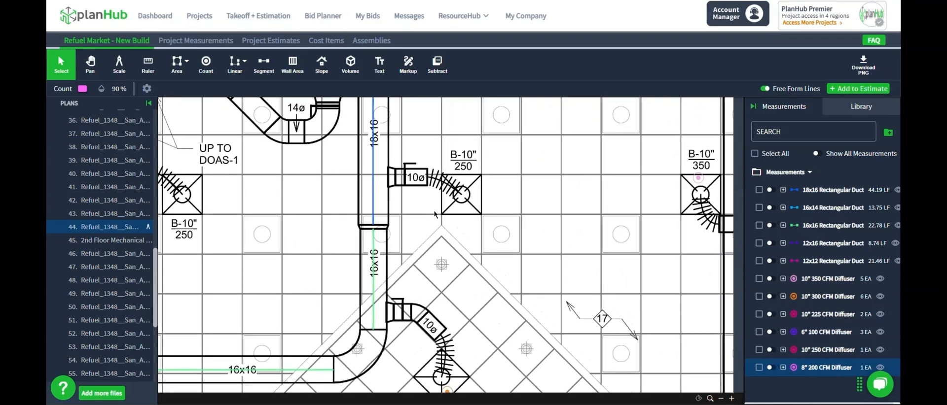
left_click(207, 70)
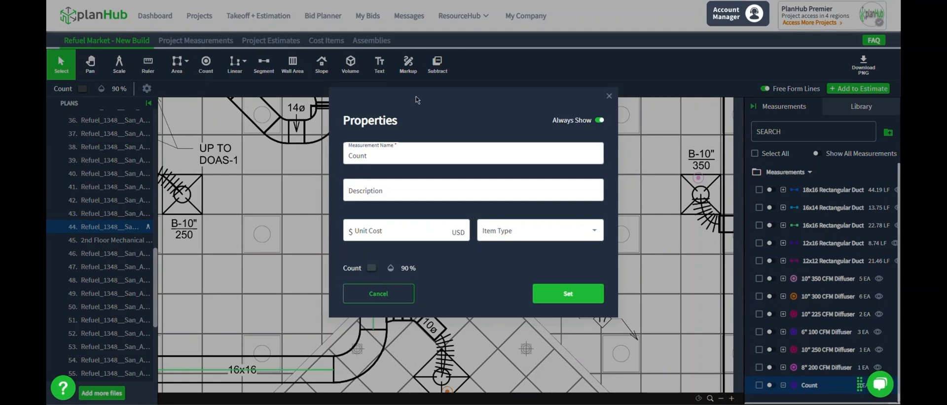
left_click(391, 299)
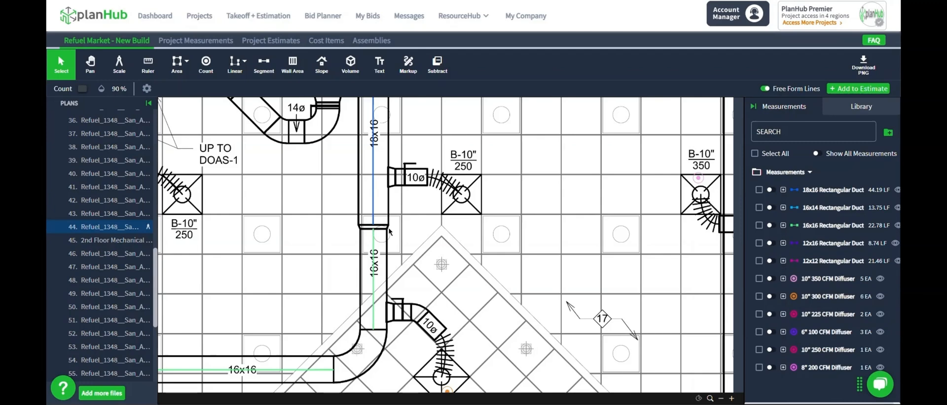
left_click(207, 69)
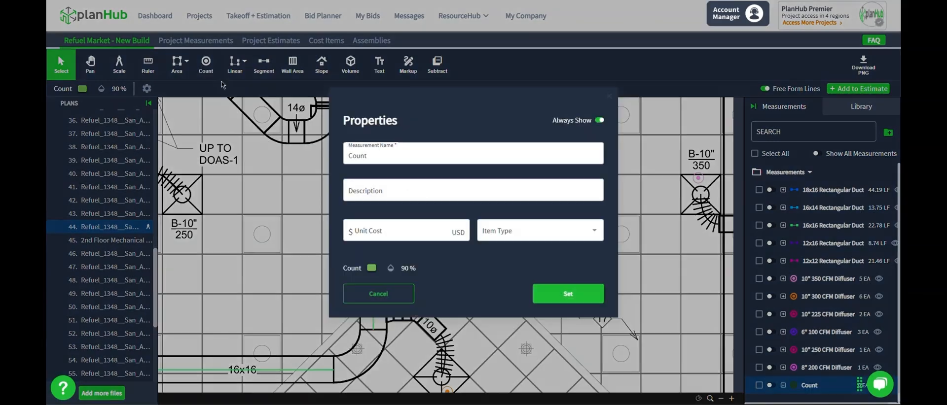
left_click_drag(380, 155, 332, 155)
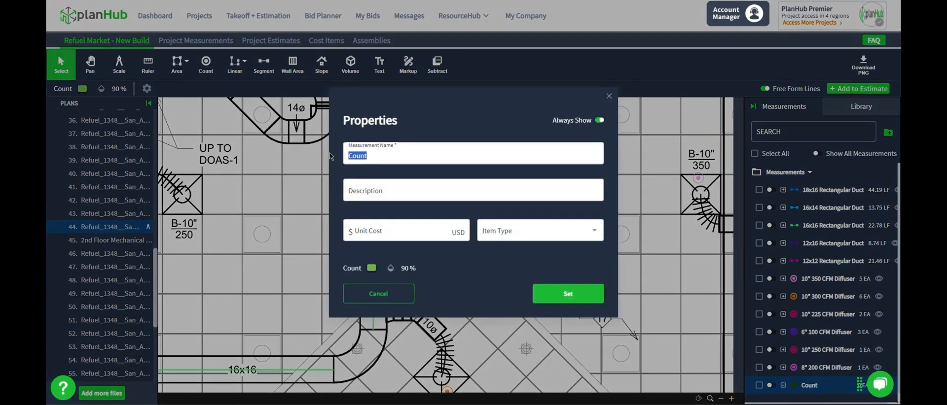
type("18x18 to 18x16 Transition")
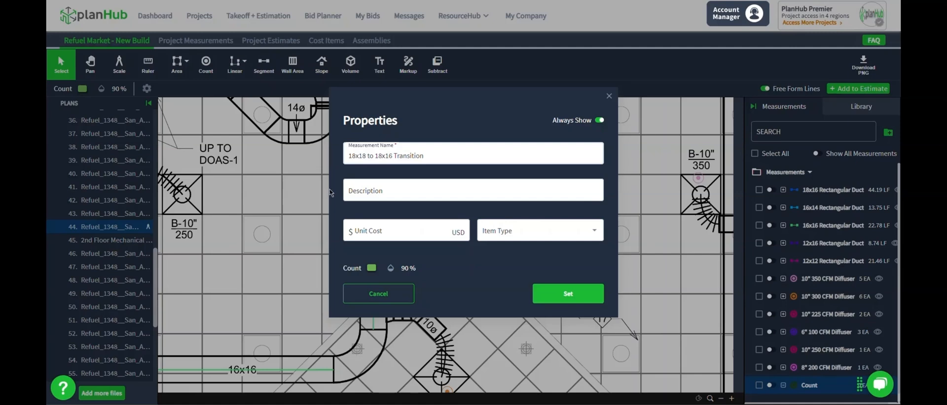
left_click(562, 294)
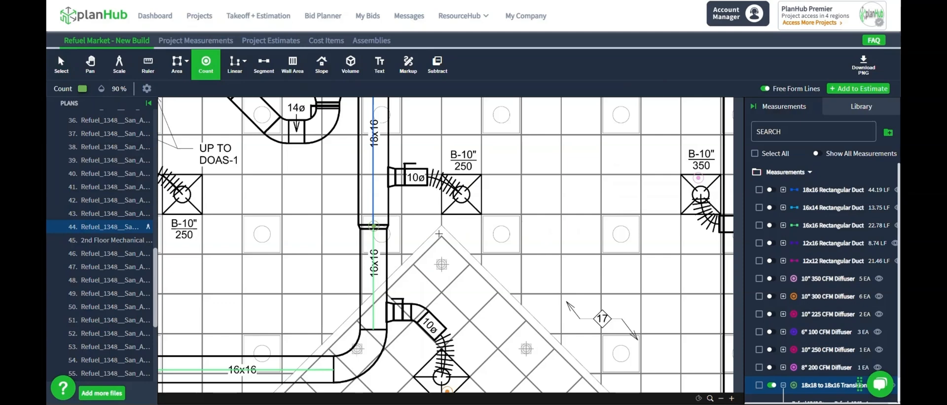
scroll(438, 231, "down", 1)
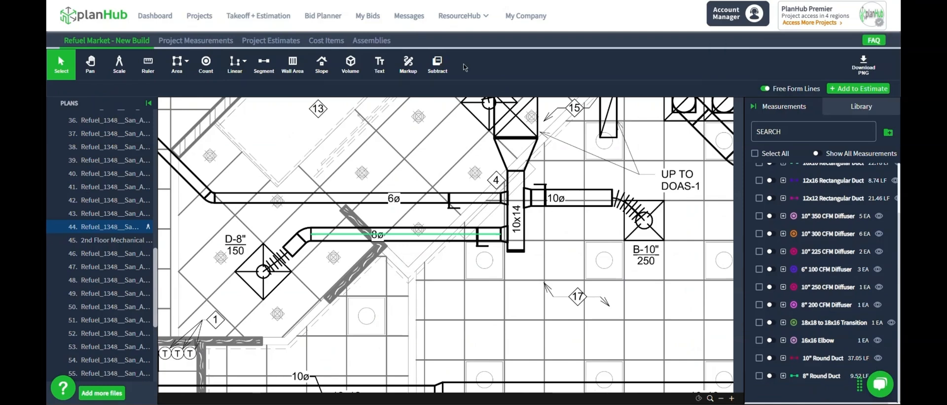
- Create a segment measurement named 6" Round Duct, using the scale set on the page
left_click(264, 64)
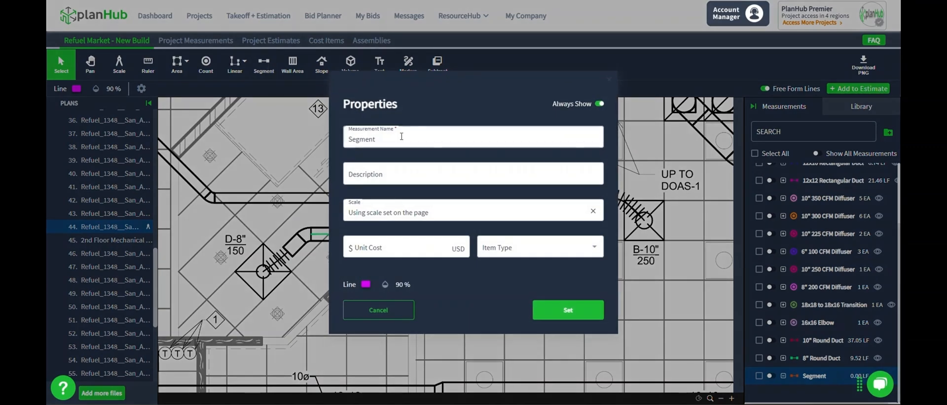
left_click_drag(401, 137, 336, 141)
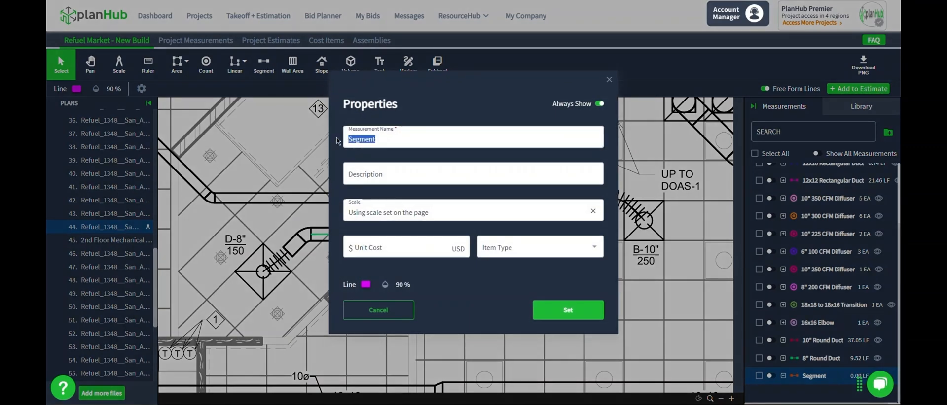
type("6\" Round Duct")
left_click(563, 303)
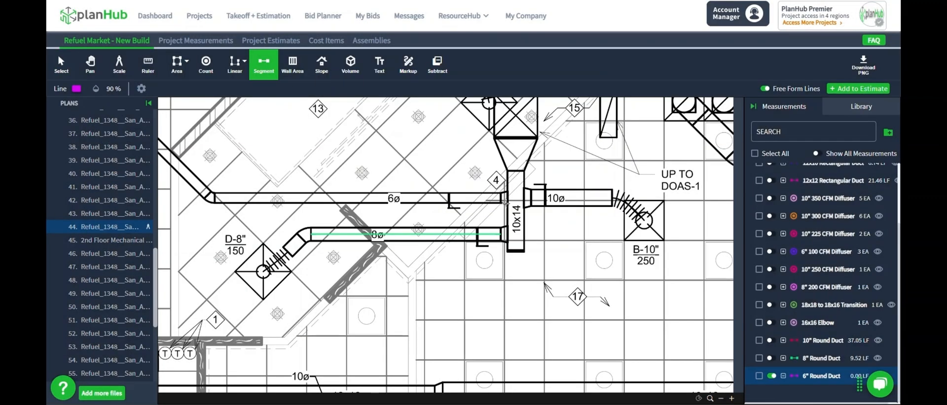
- Measure the 6" round duct from the 10x14 duct along its horizontal run and diagonal leg toward the C-6" 100 diffuser
left_click(501, 197)
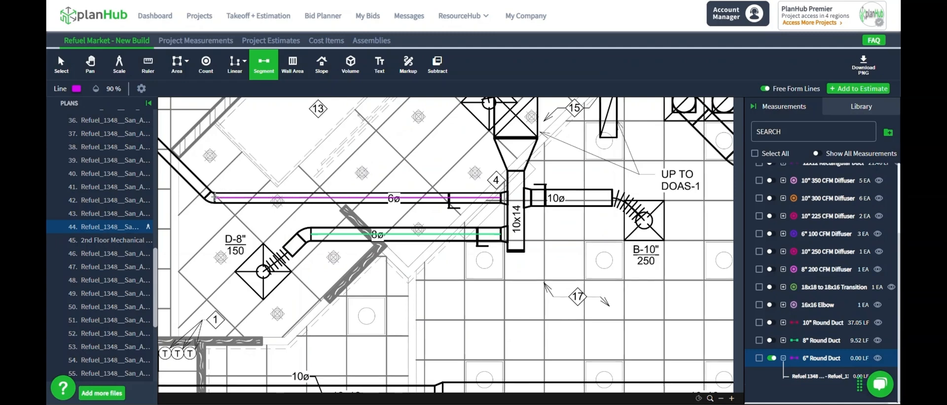
left_click(215, 198)
left_click_drag(224, 203, 386, 266)
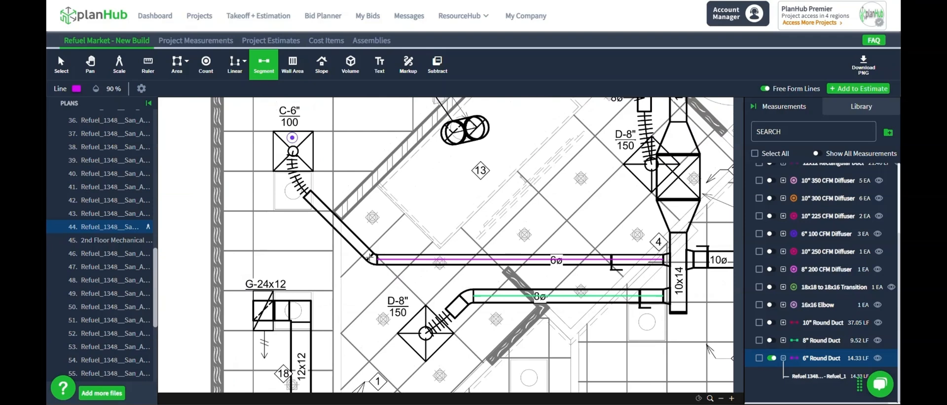
left_click(369, 258)
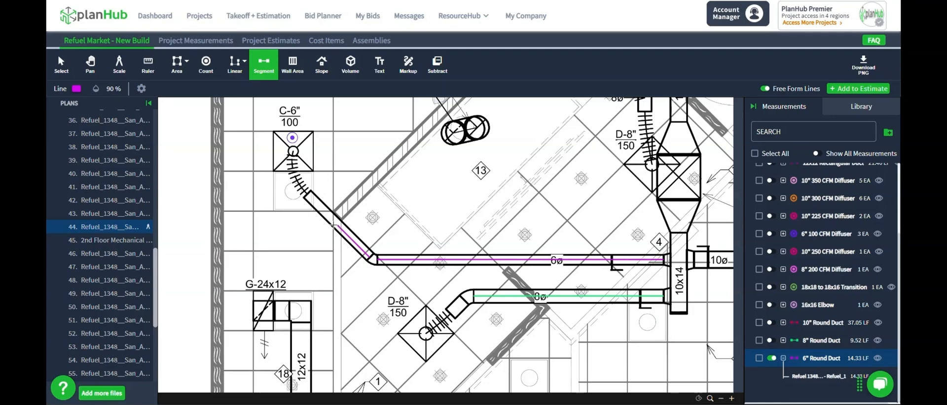
left_click(305, 194)
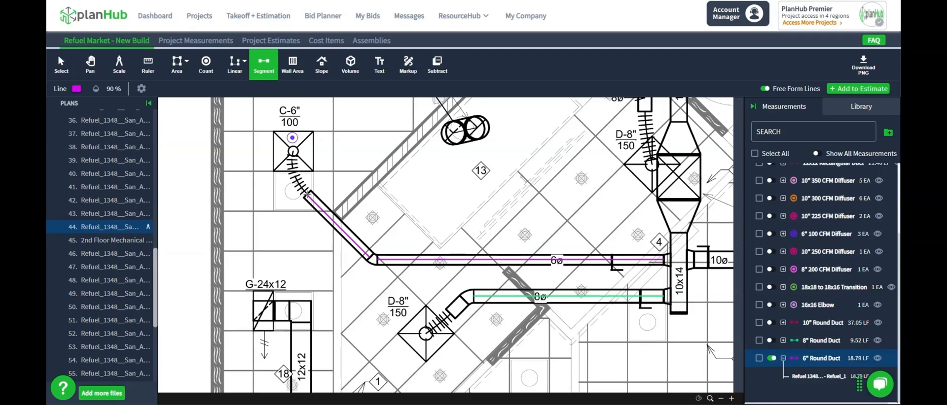
- Review the ductwork and diffusers across the rest of the mechanical plan and stop measuring the 6" Round Duct
scroll(377, 217, "down", 2)
left_click_drag(616, 320, 428, 243)
left_click_drag(496, 277, 466, 213)
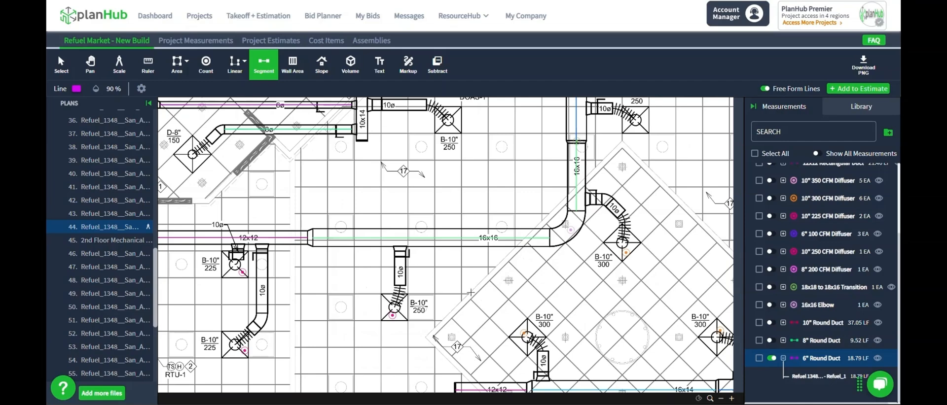
left_click_drag(471, 292, 466, 261)
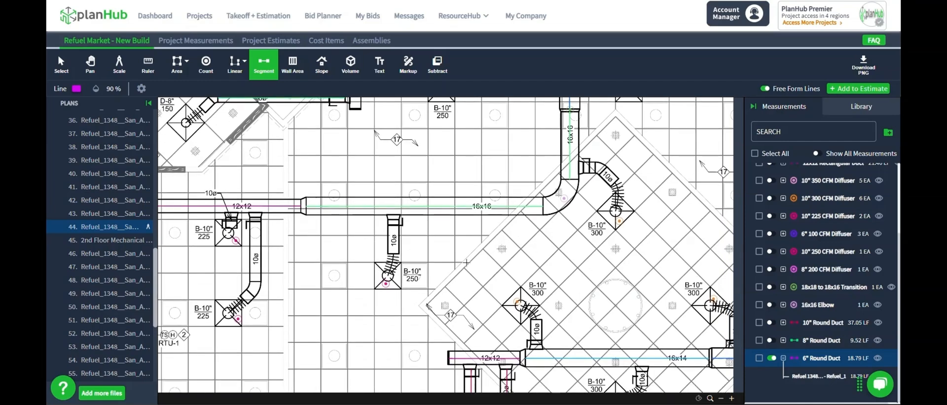
scroll(469, 265, "down", 2)
scroll(472, 280, "down", 1)
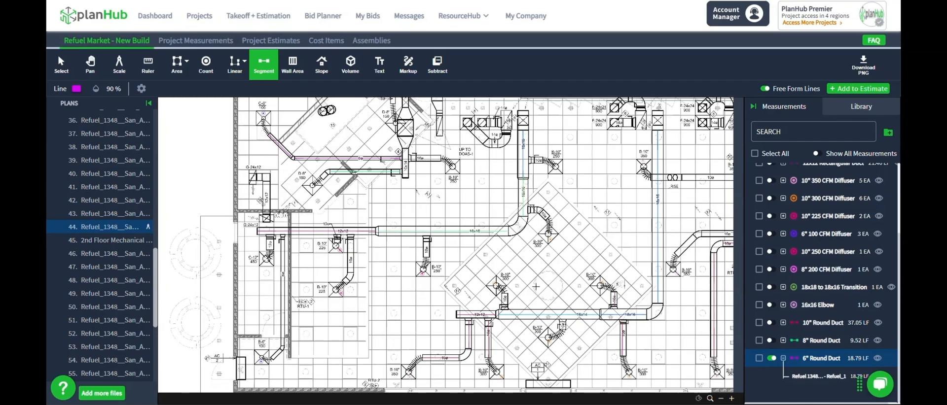
left_click_drag(537, 297, 429, 254)
left_click_drag(525, 233, 429, 254)
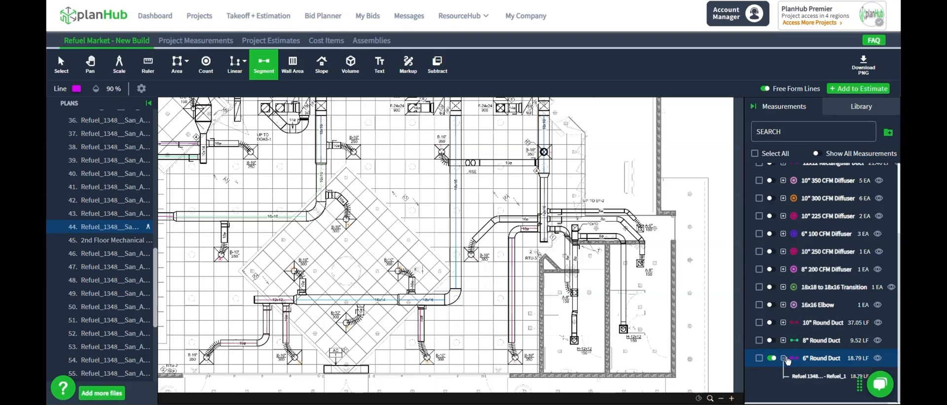
left_click(772, 358)
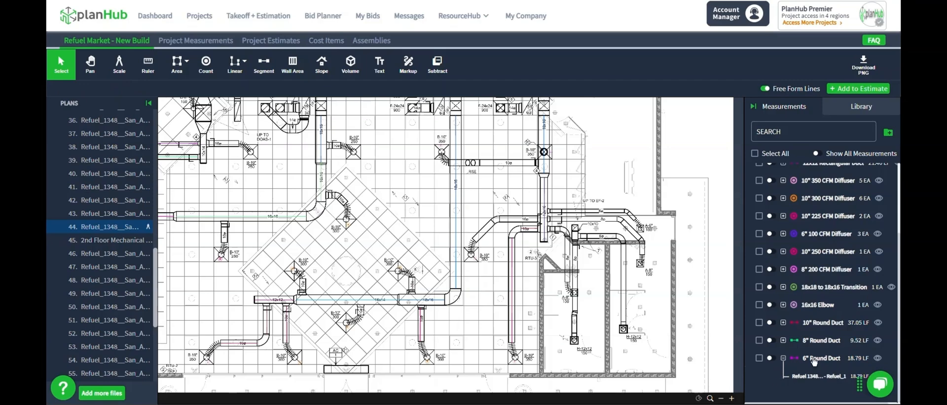
- Add the 18x16 Rectangular Duct measurement to a newly created estimate
scroll(826, 241, "up", 3)
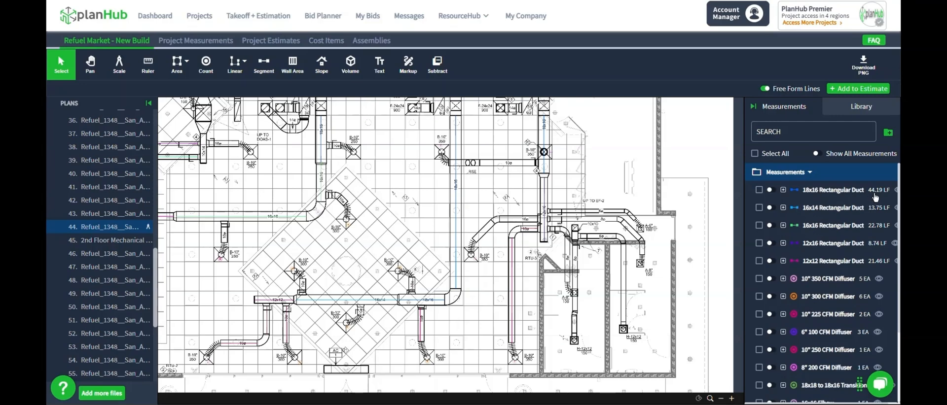
right_click(826, 192)
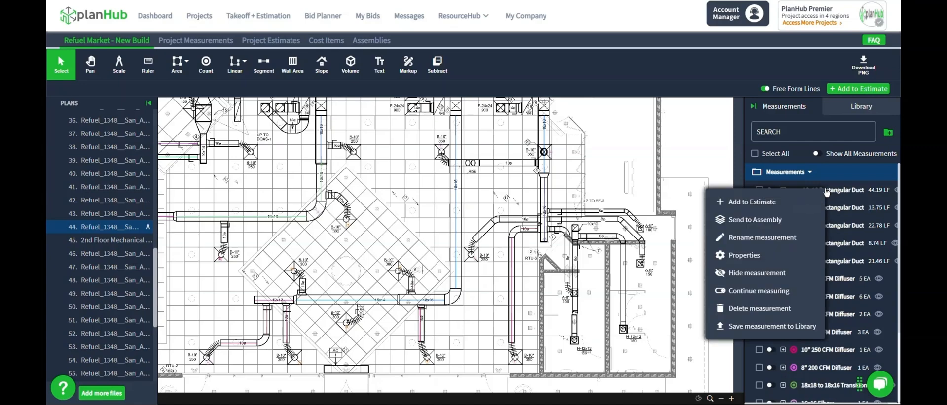
left_click(752, 203)
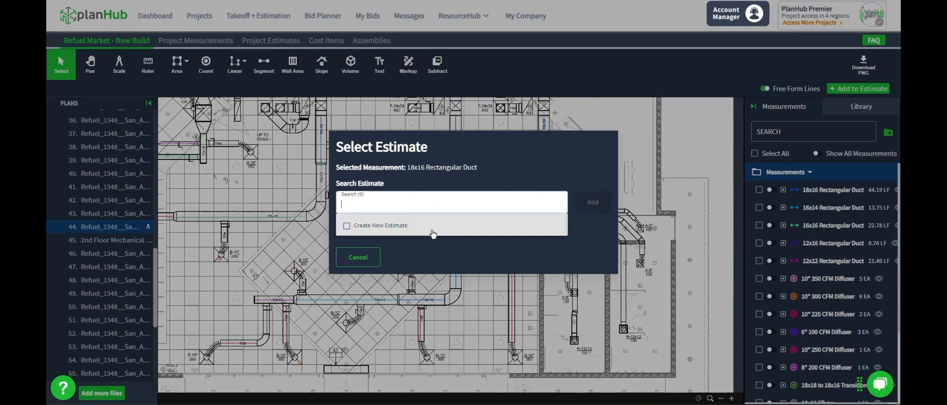
left_click(347, 227)
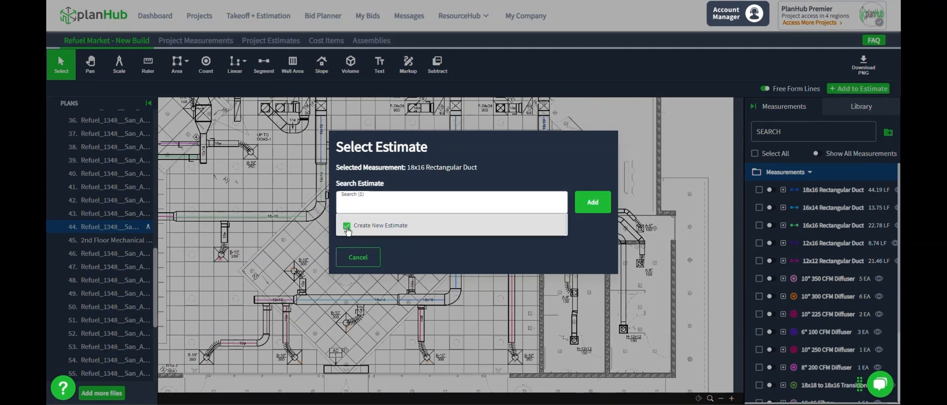
left_click(594, 211)
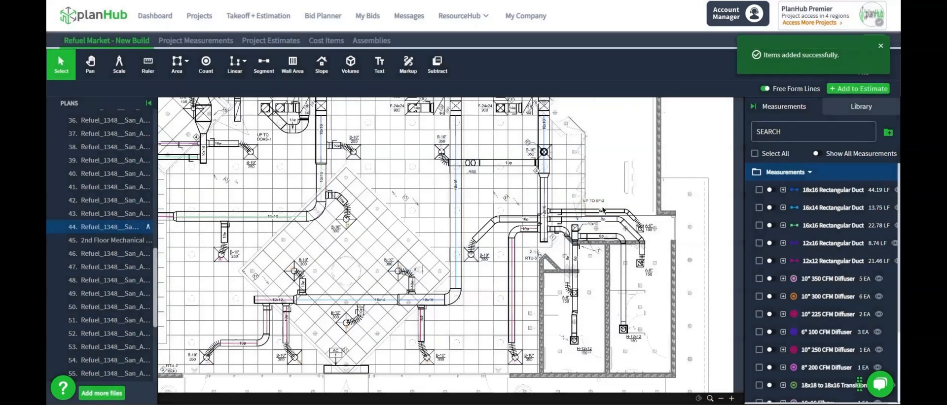
- Add the 16x14 Rectangular Duct measurement to the existing Project Estimate 1
right_click(828, 211)
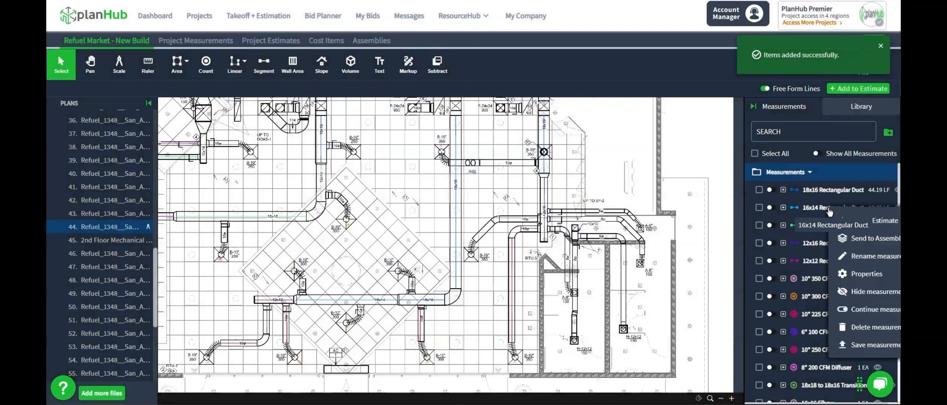
left_click(769, 222)
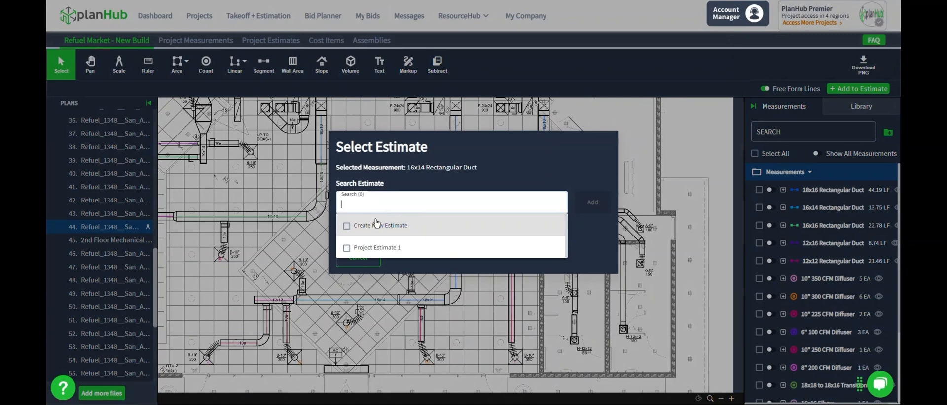
left_click(347, 249)
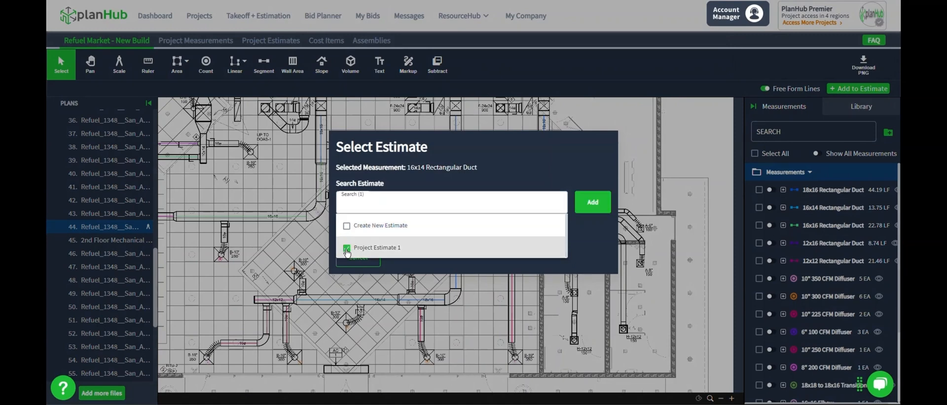
left_click(589, 209)
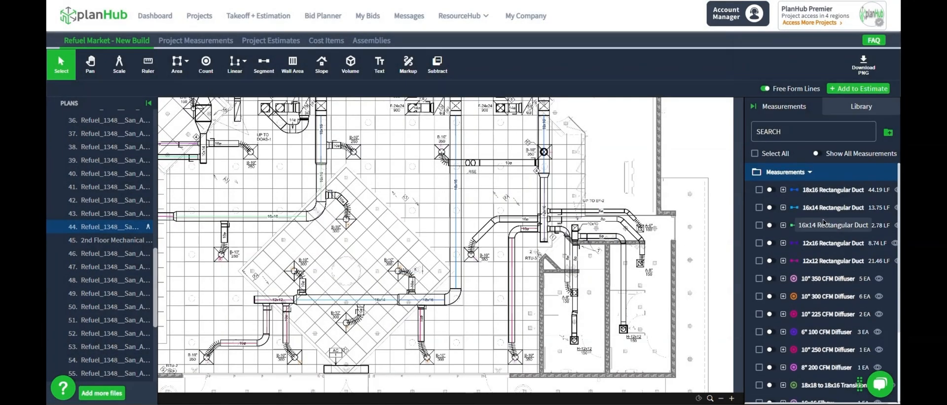
- Add the 10" 350 CFM Diffuser count to Project Estimate 1
right_click(825, 282)
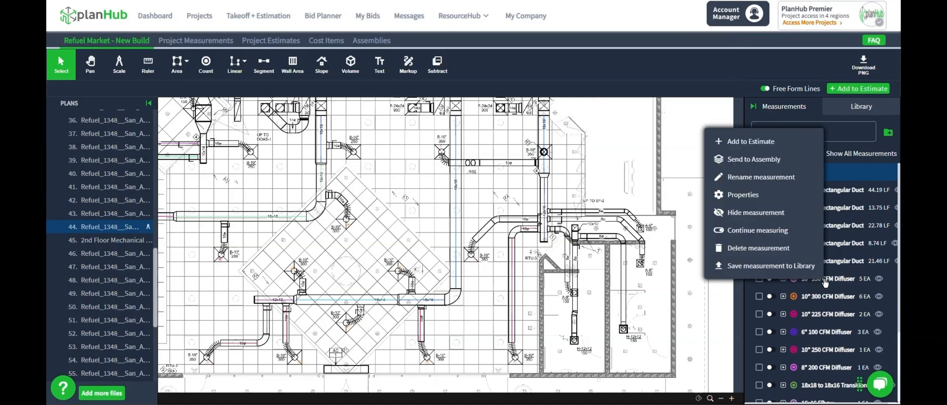
left_click(768, 143)
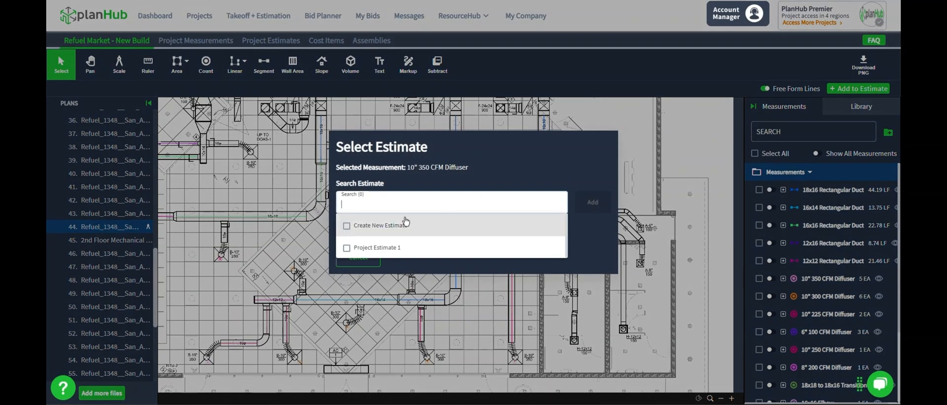
left_click(347, 248)
left_click(592, 209)
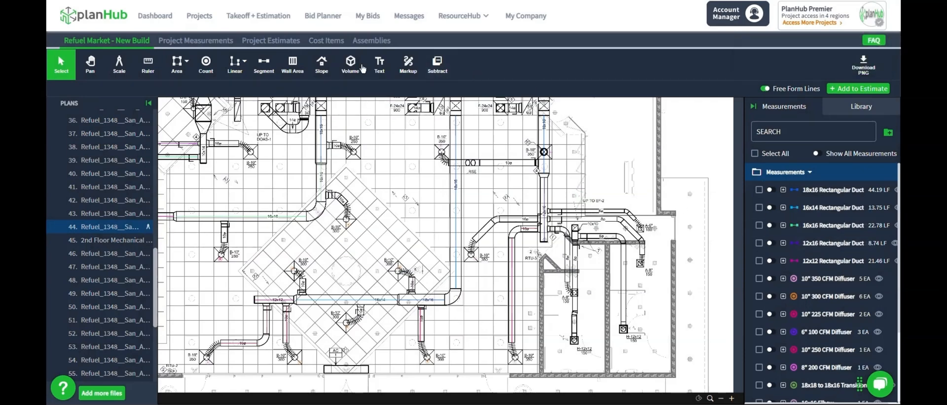
- Open the project estimates, set the 18x16 Rectangular Duct's unit cost to $5 and save the item
left_click(276, 43)
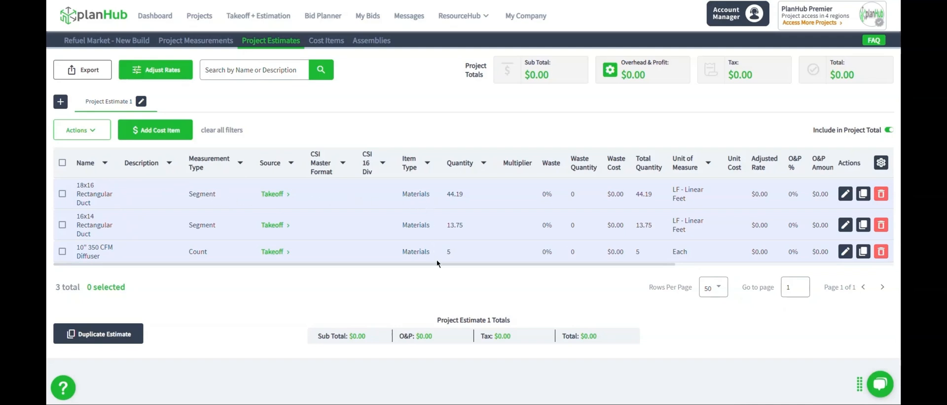
left_click_drag(440, 263, 570, 265)
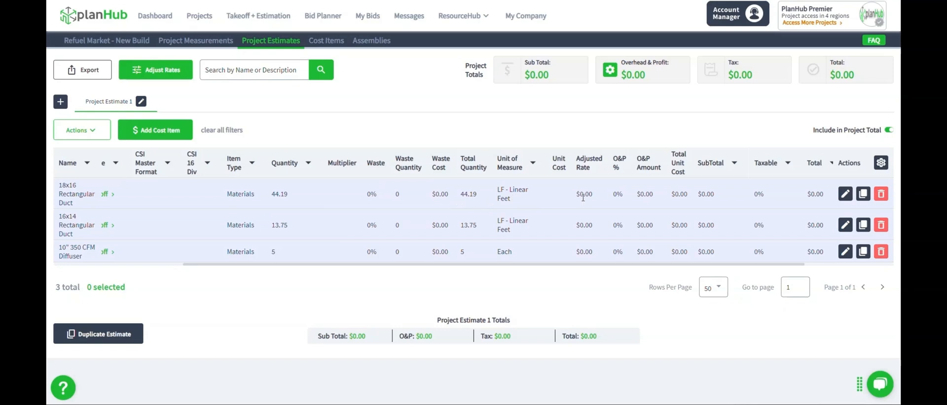
left_click_drag(576, 265, 721, 250)
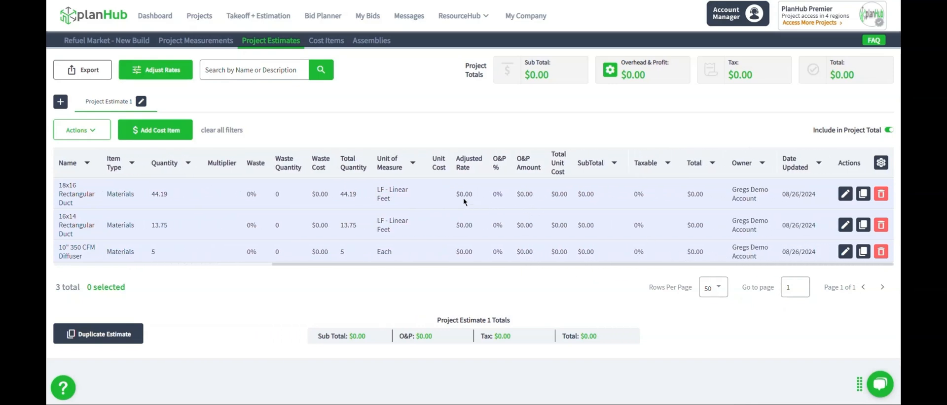
left_click(845, 194)
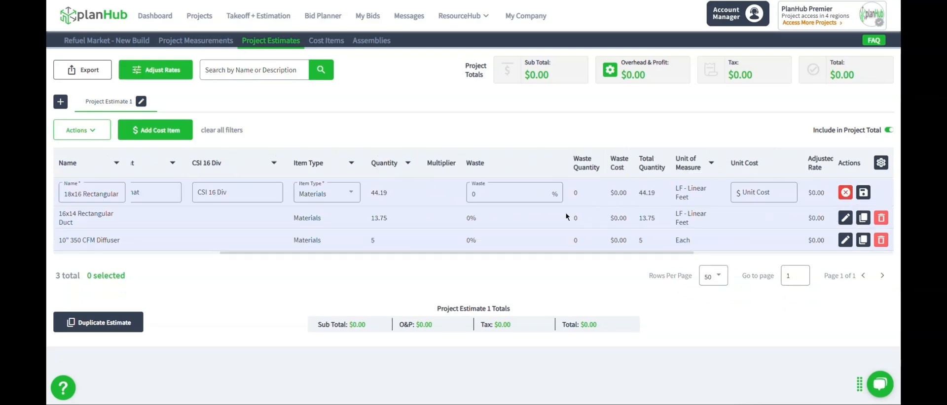
left_click_drag(573, 253, 744, 235)
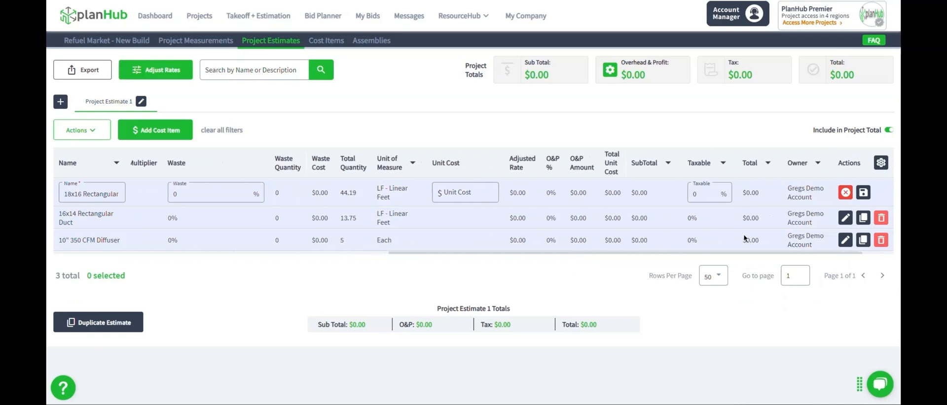
left_click(460, 192)
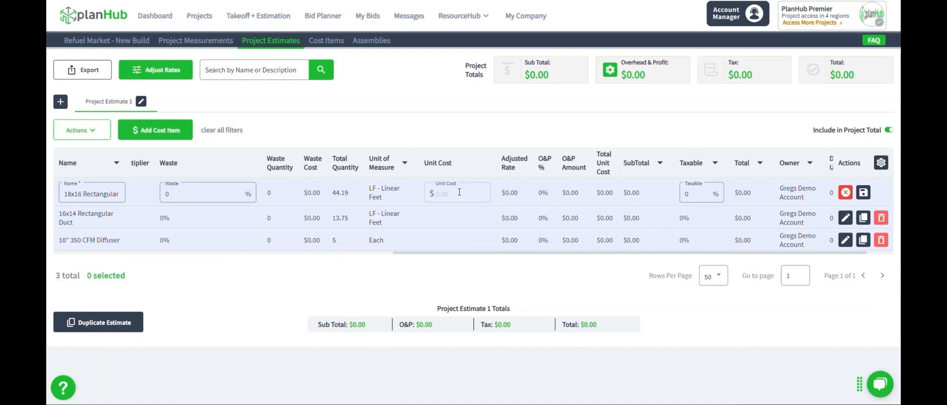
type("5")
left_click(863, 193)
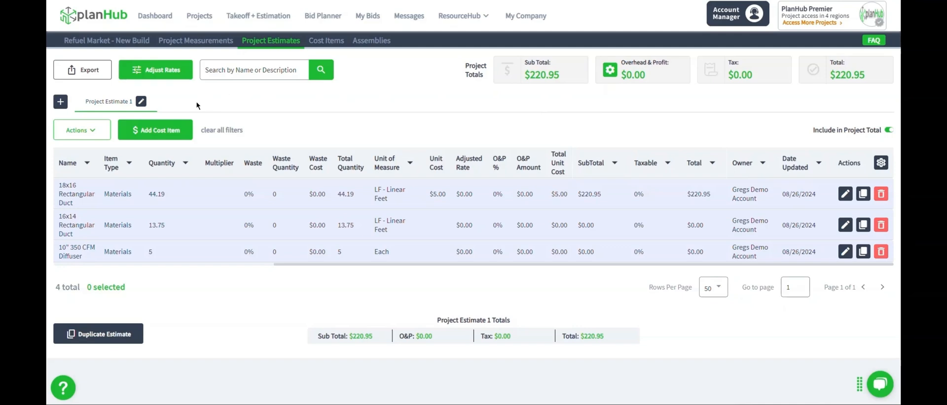
- Add a second project estimate and rename Project Estimate 1 as HVAC Estimate
left_click(61, 102)
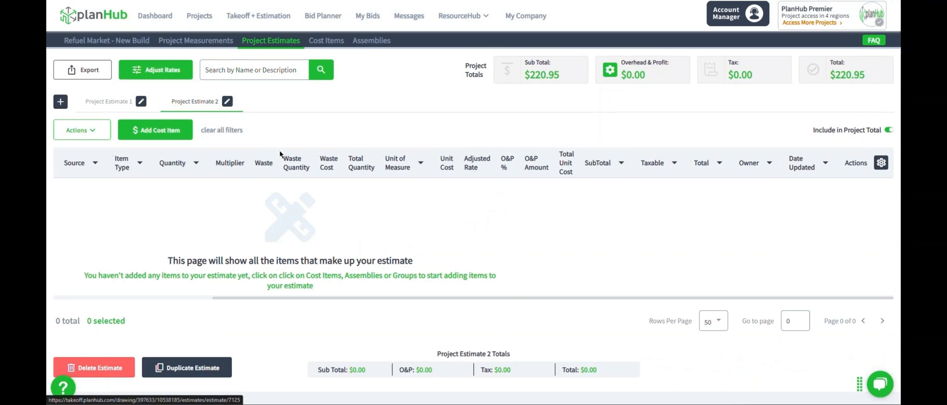
left_click(119, 103)
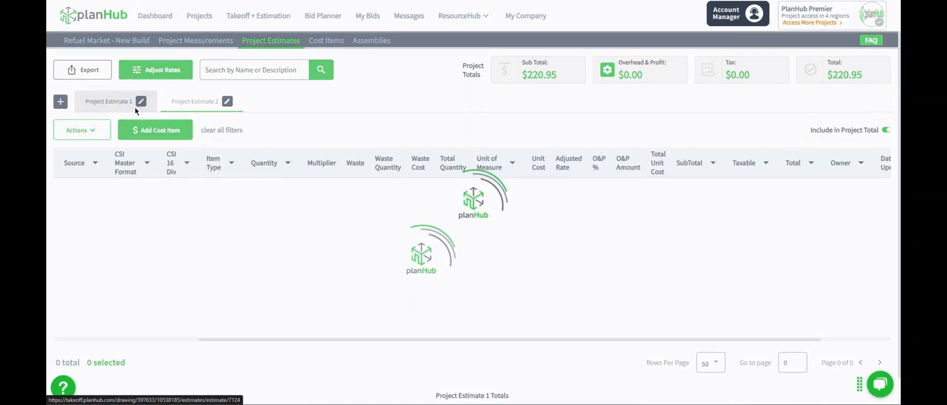
left_click(141, 103)
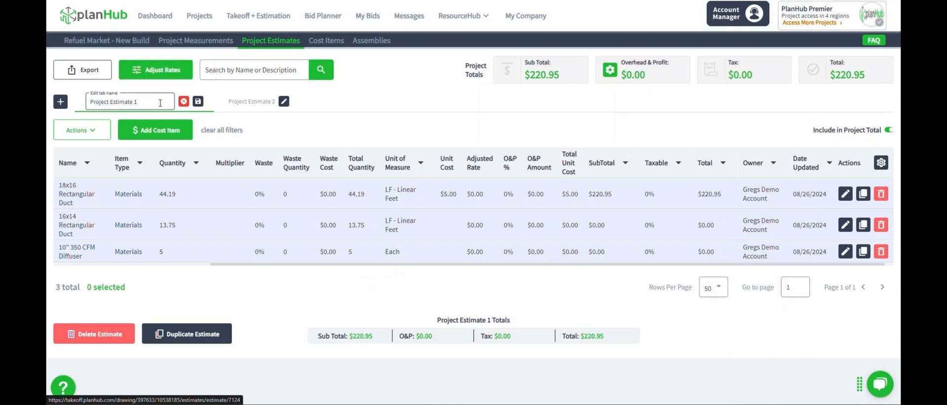
left_click_drag(156, 102, 86, 103)
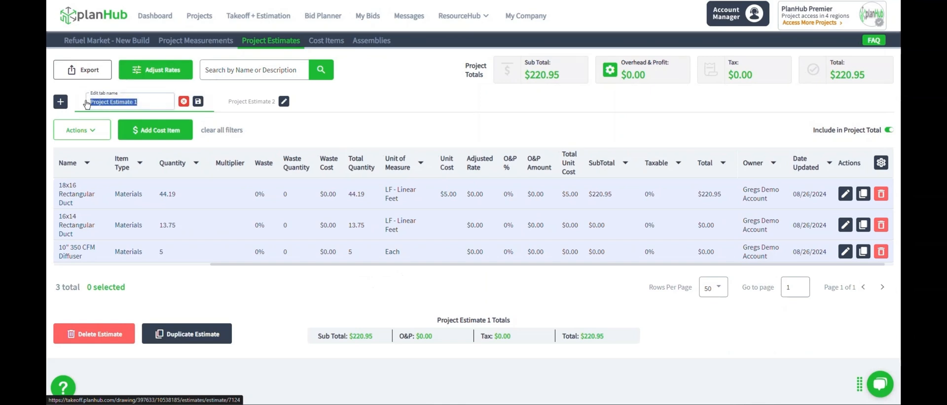
key("BackSpace")
type("HVAC Estimate")
left_click(198, 102)
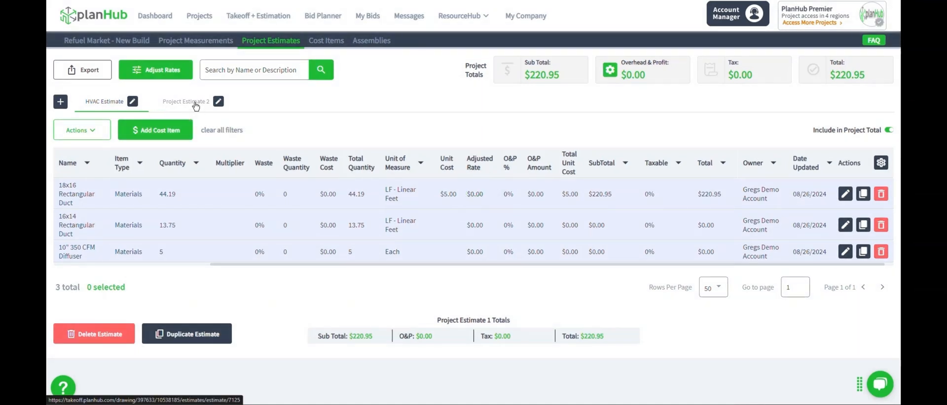
- Look at Project Estimate 2, then start a manual cost item in HVAC Estimate named Labor with the description "by the hour"
left_click(196, 105)
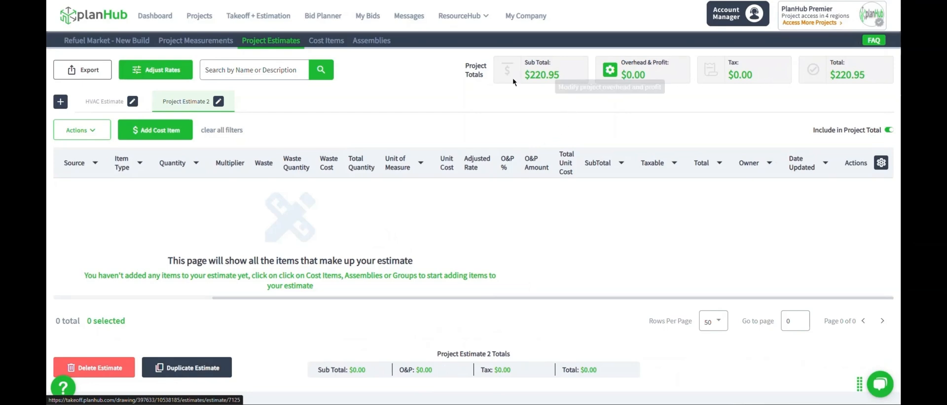
left_click(109, 104)
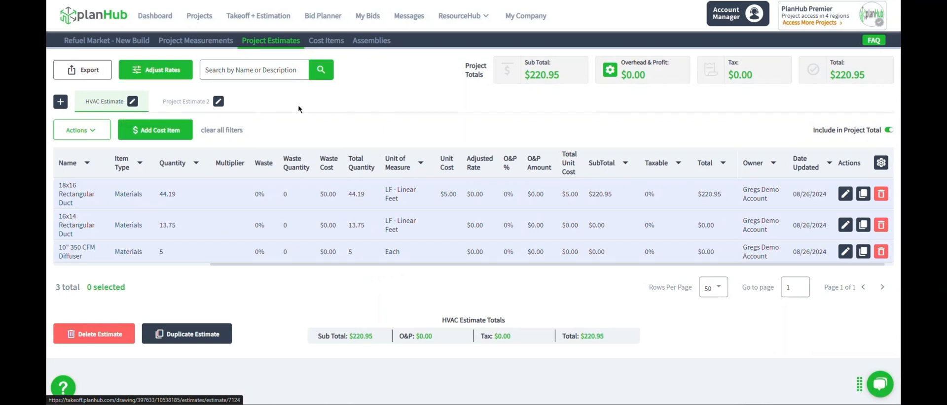
left_click(162, 133)
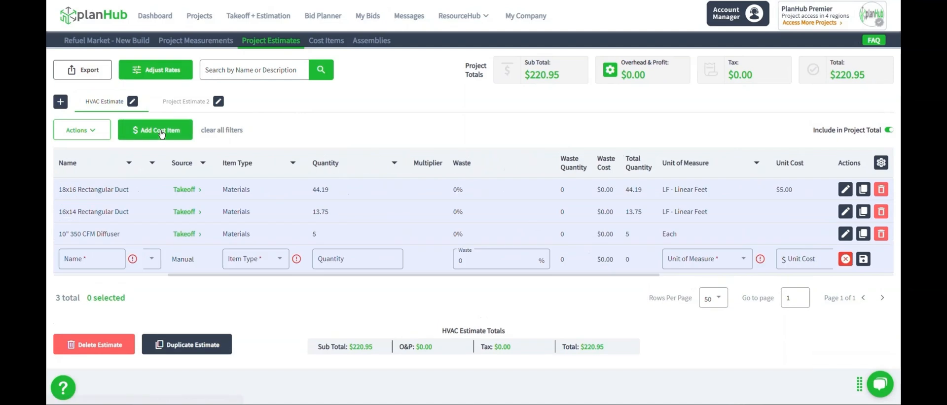
left_click(106, 260)
type("Lab")
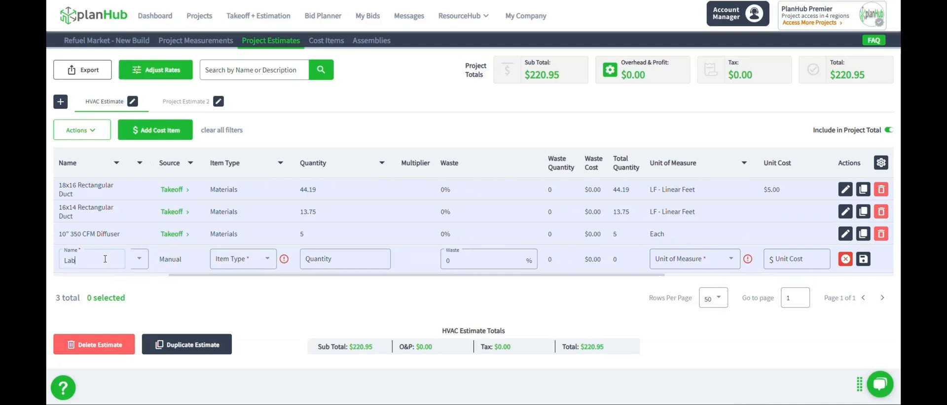
type("or")
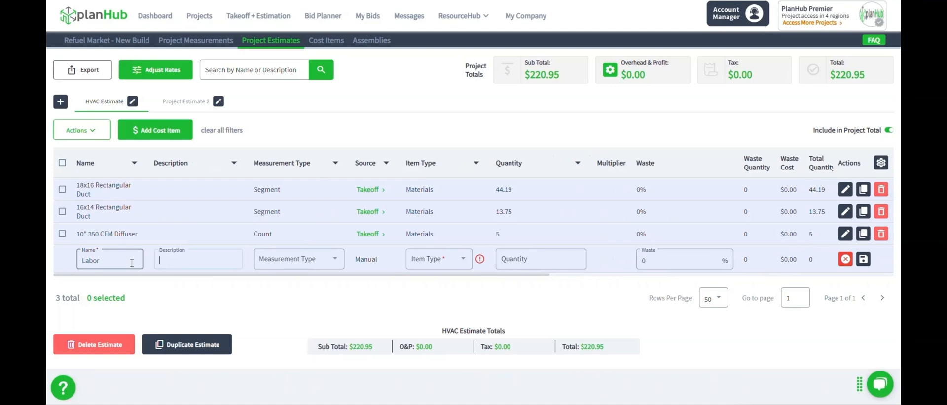
type("by the hour")
key("Tab")
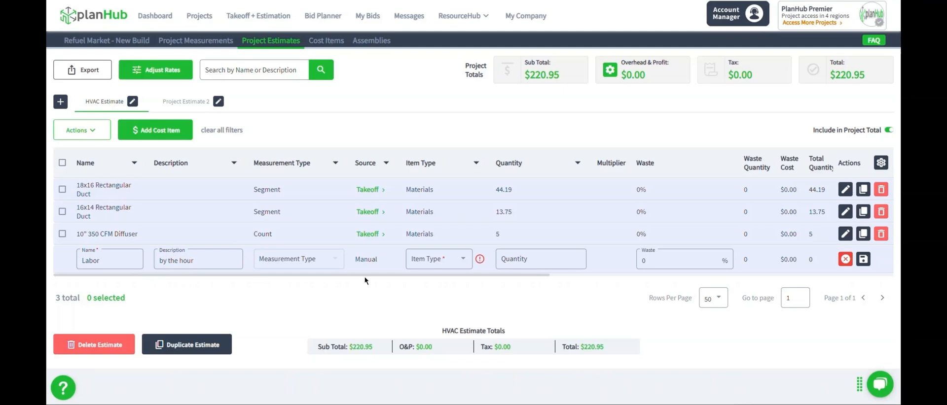
- Set the Labor cost item's type to Labor, its quantity to 100 and its unit of measure to Hours
left_click_drag(389, 274, 528, 276)
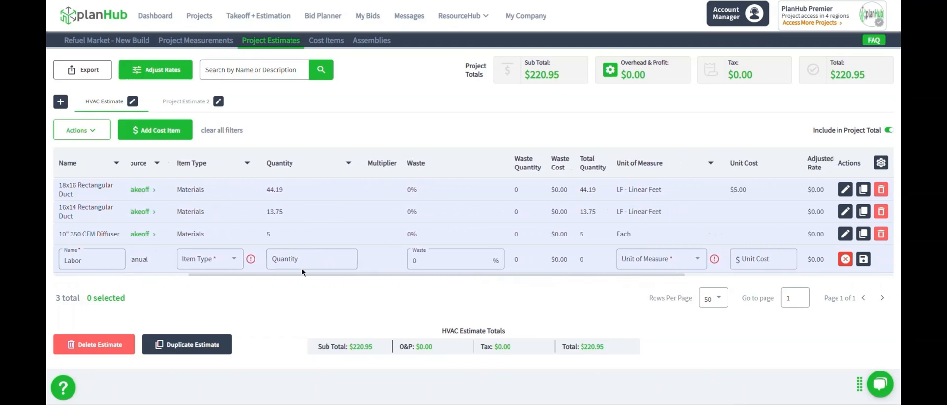
left_click(233, 263)
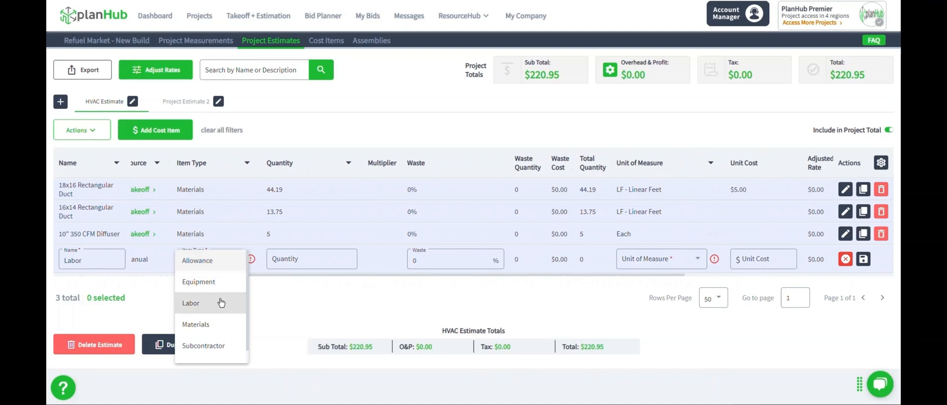
left_click(220, 300)
left_click(299, 261)
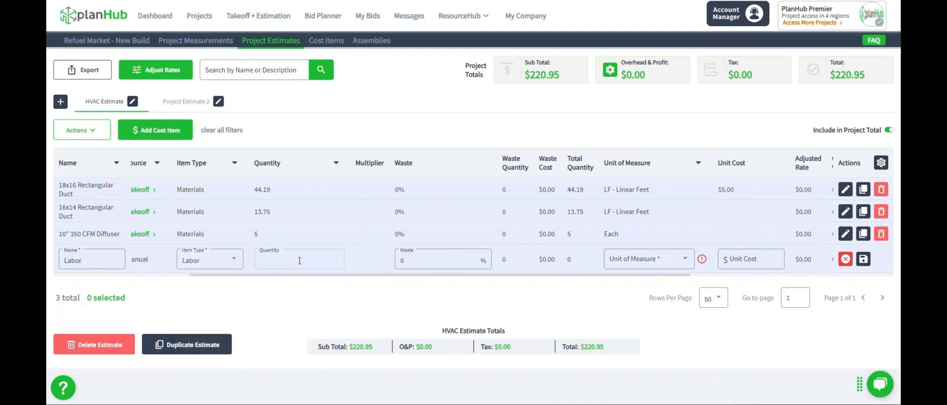
type("100")
left_click_drag(356, 275, 480, 272)
left_click(473, 260)
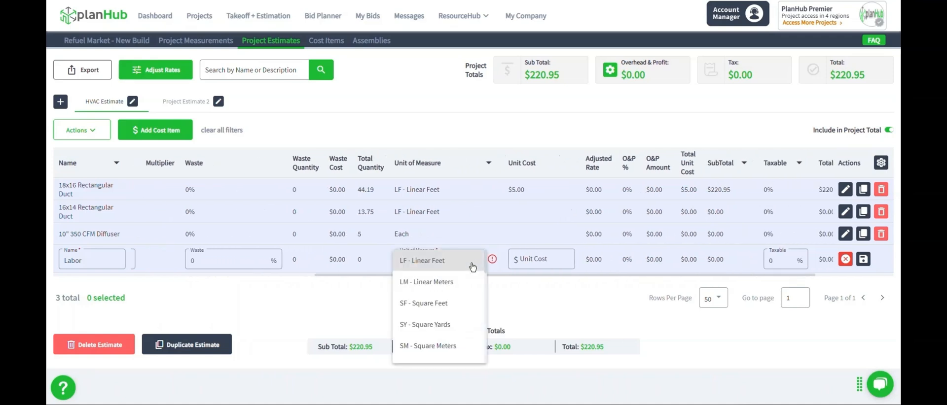
scroll(469, 267, "down", 5)
left_click(450, 353)
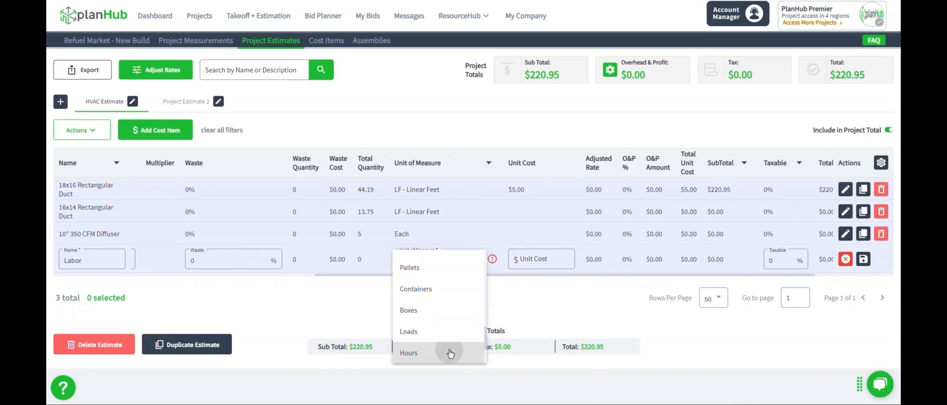
- Set the Labor cost item's unit cost to $45 and save the item
left_click(527, 258)
type("45")
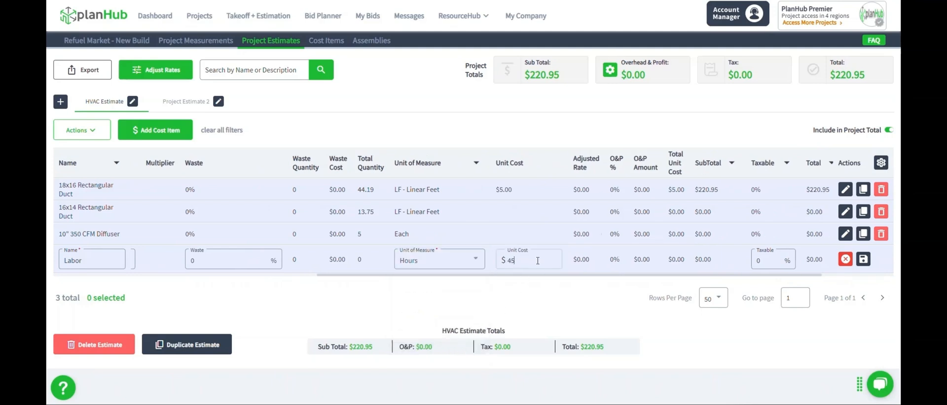
left_click_drag(559, 274, 744, 269)
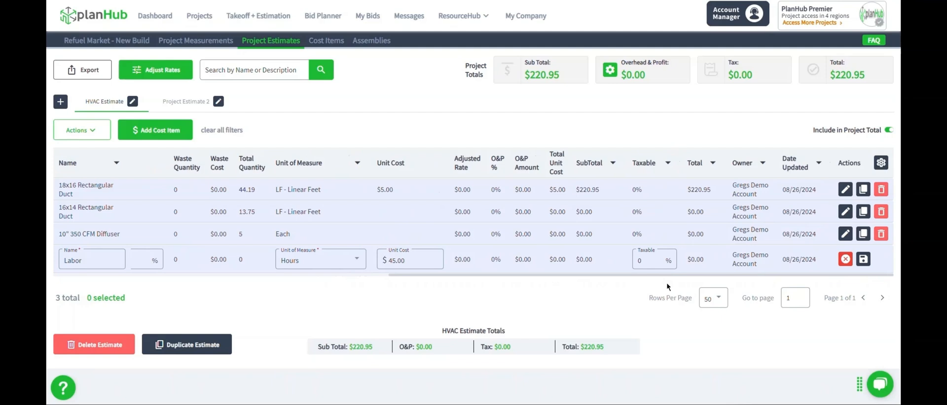
left_click(863, 261)
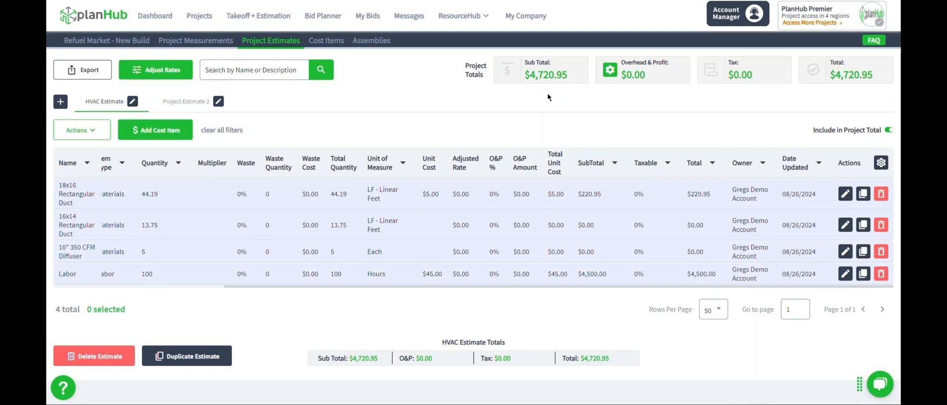
- Search the cost items library for "Round Duct" and add PVC Round Duct 16in dia to HVAC Estimate
left_click(333, 43)
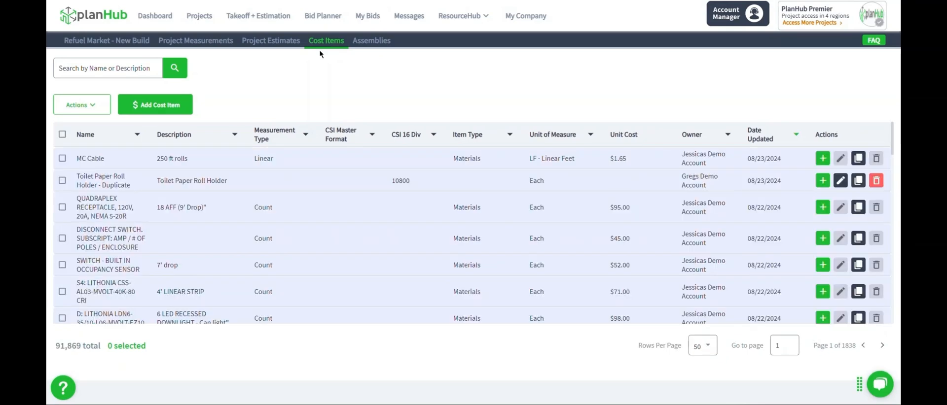
left_click(143, 68)
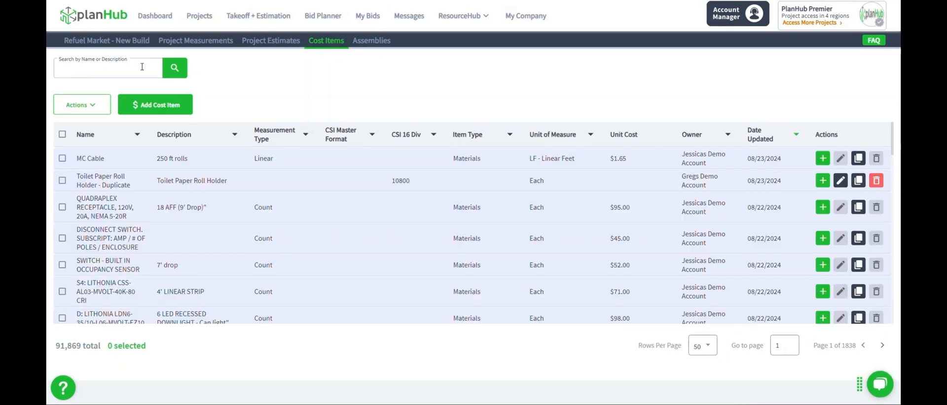
type("Duct")
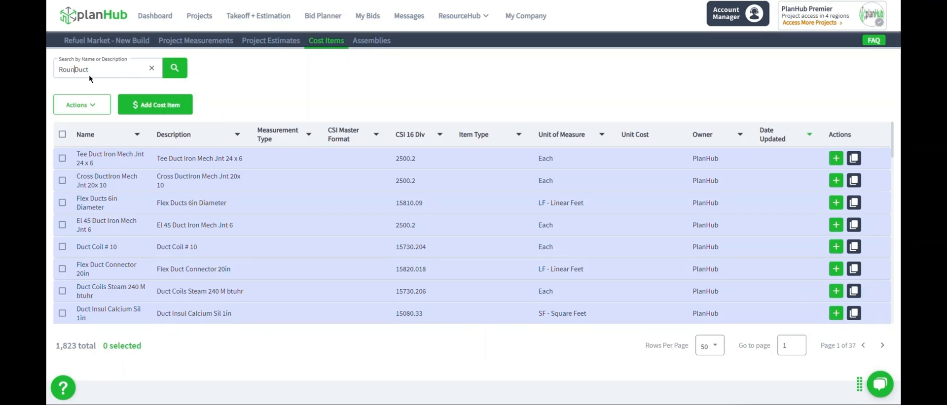
key("Return")
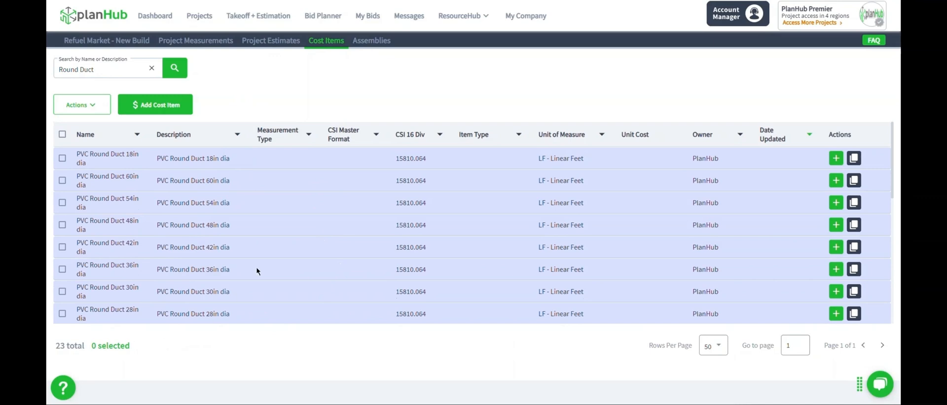
scroll(282, 227, "down", 3)
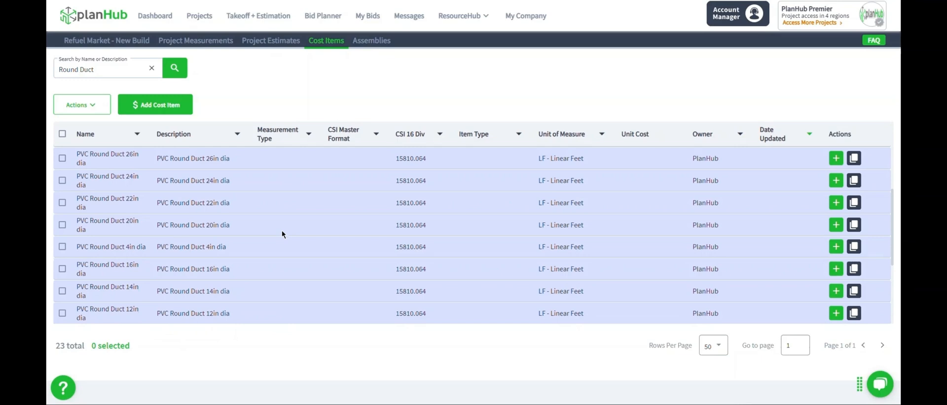
scroll(282, 229, "down", 1)
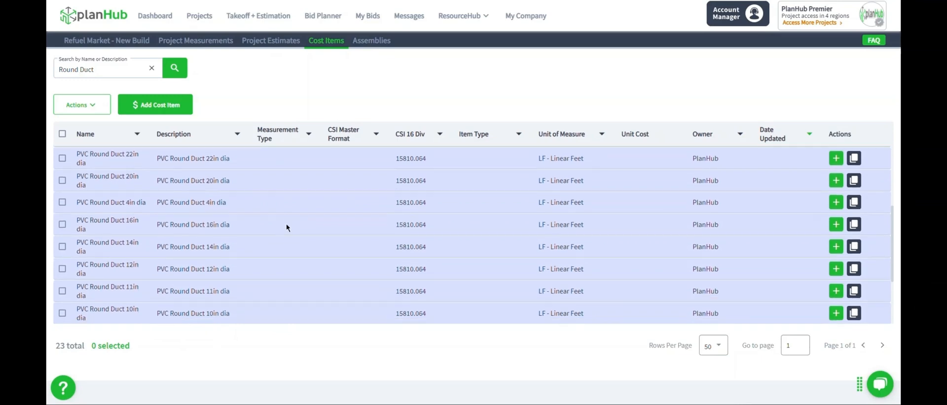
left_click(834, 224)
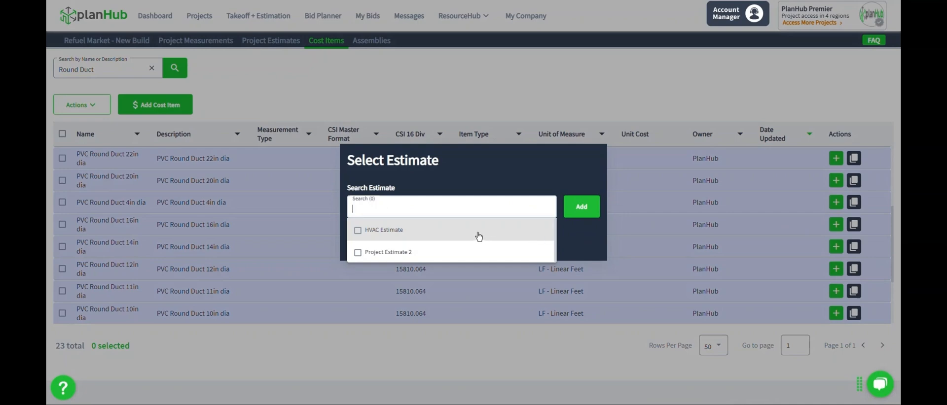
left_click(357, 231)
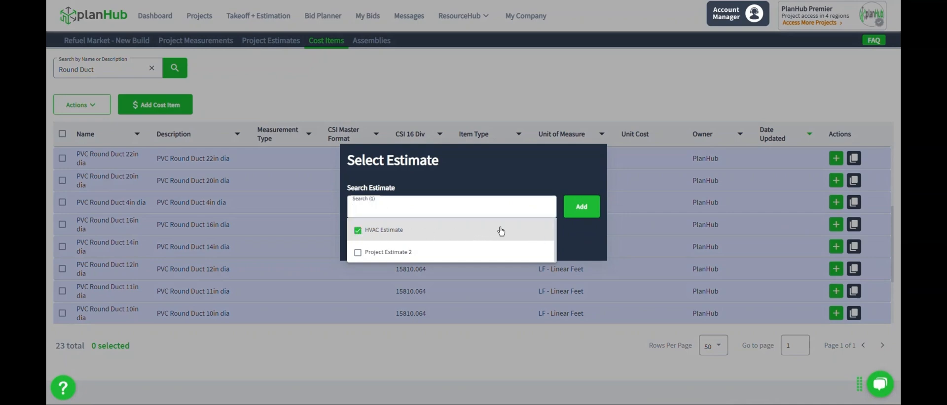
left_click(579, 216)
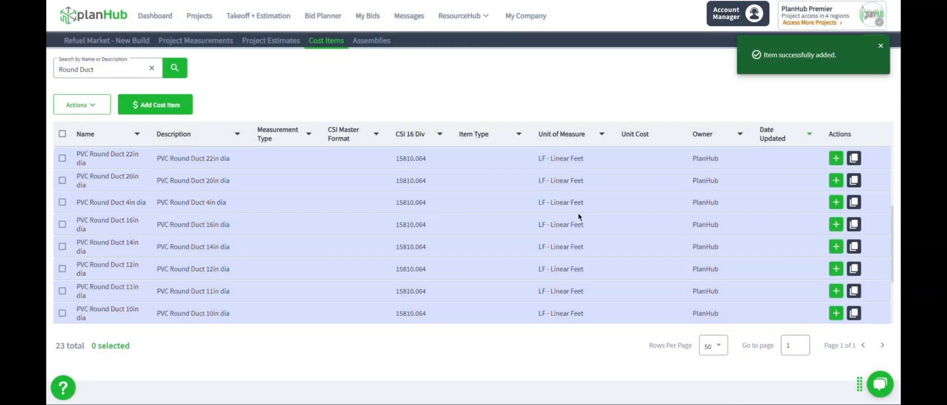
- Edit the PVC Round Duct 16in dia item in HVAC Estimate, replacing PVC with Metal in its name and description
left_click(267, 41)
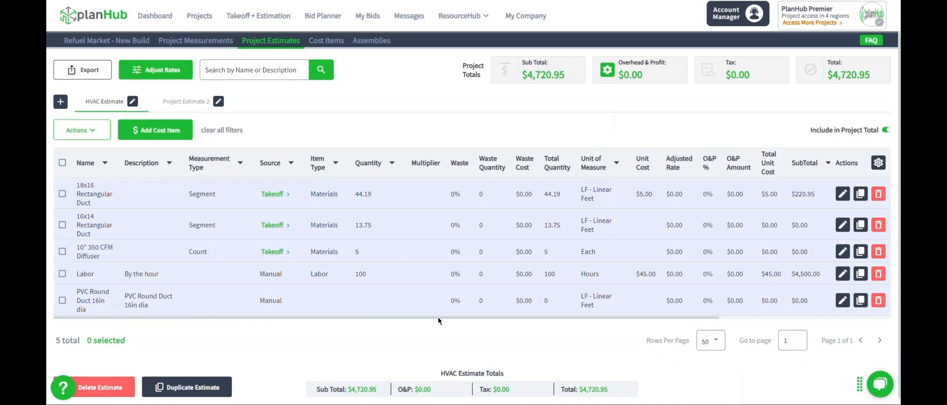
left_click_drag(438, 318, 403, 326)
left_click(842, 300)
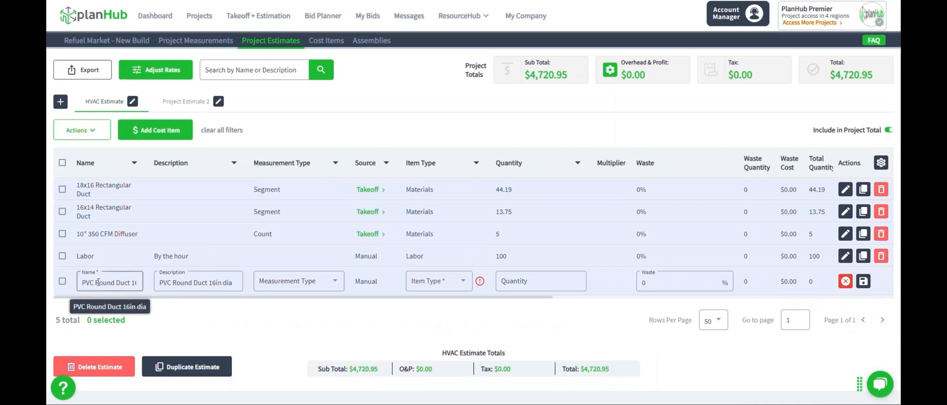
left_click_drag(94, 282, 76, 282)
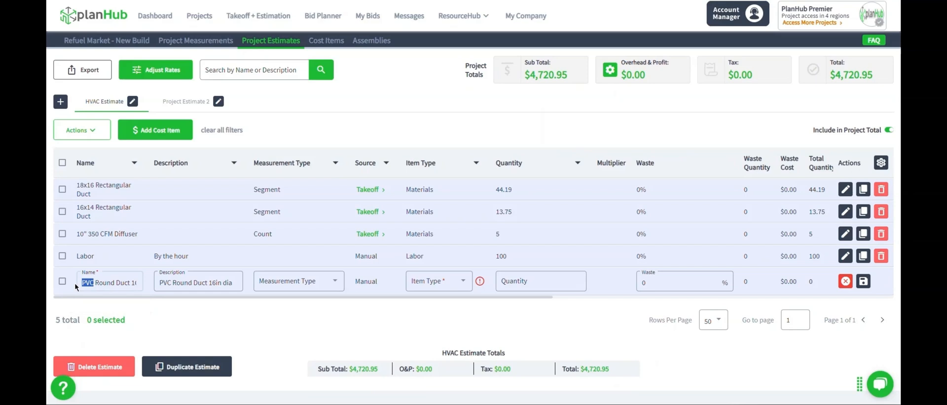
type("Metal")
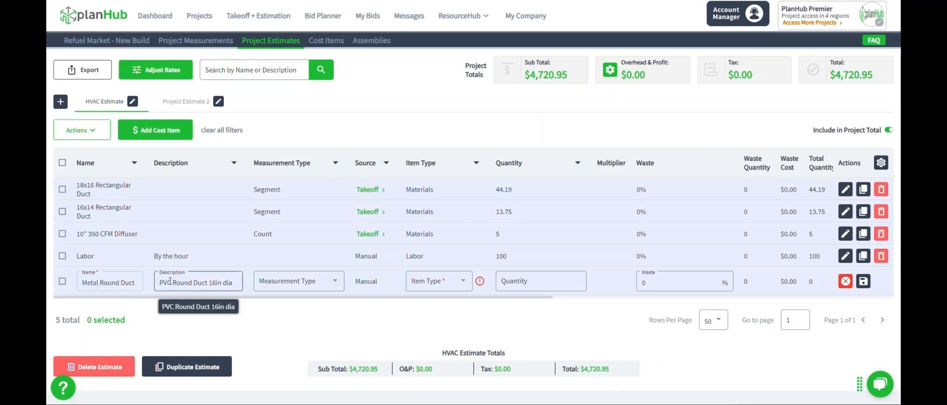
left_click_drag(172, 282, 158, 282)
type("Metal")
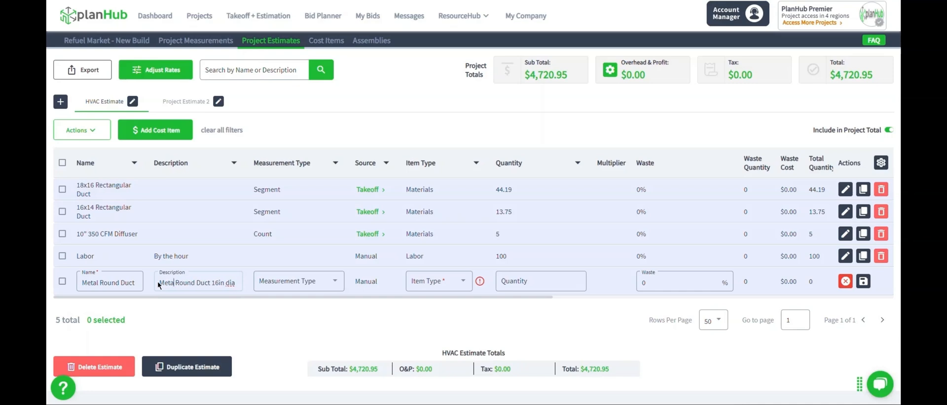
- Set the Metal Round Duct item's type to Materials and its quantity to 25
left_click(459, 288)
left_click(425, 346)
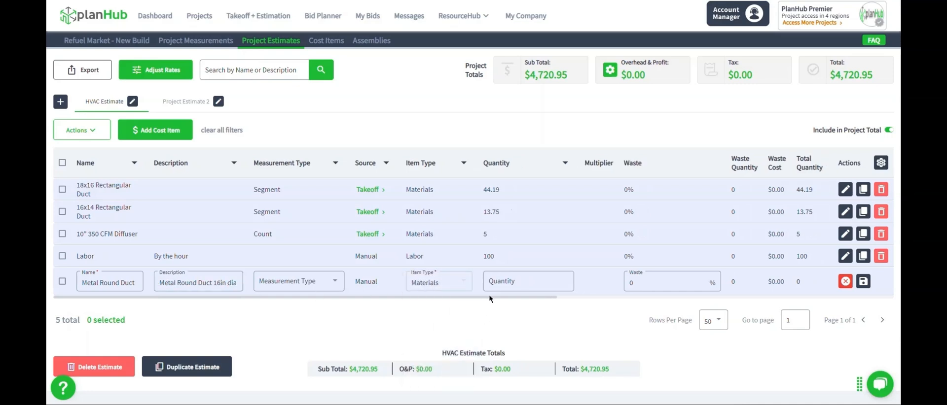
left_click_drag(491, 297, 569, 300)
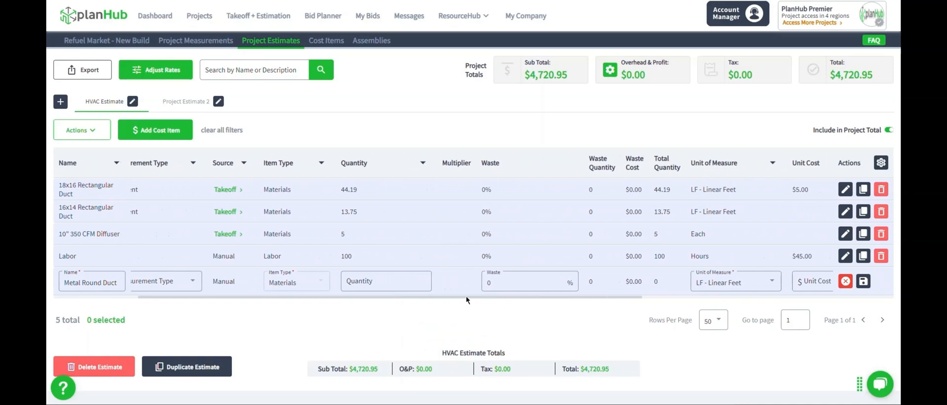
left_click(418, 281)
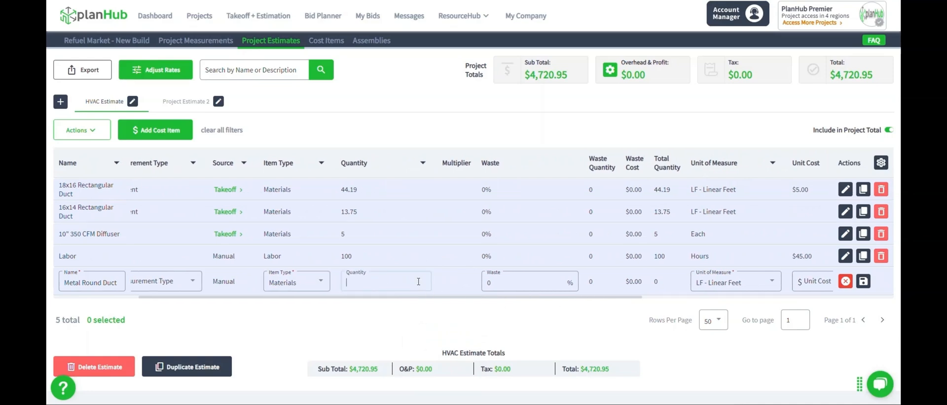
type("25")
- Set the Metal Round Duct item's unit cost to $5 and save the item
left_click_drag(540, 297, 790, 299)
left_click(433, 281)
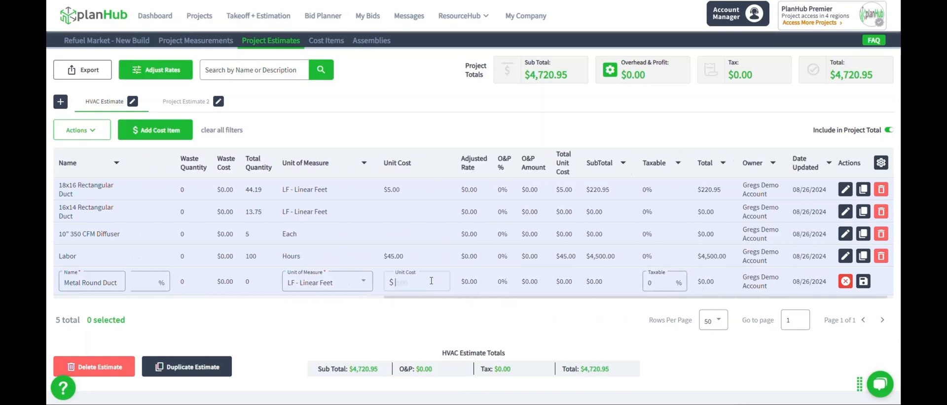
type("5")
left_click_drag(581, 296, 751, 300)
left_click(863, 281)
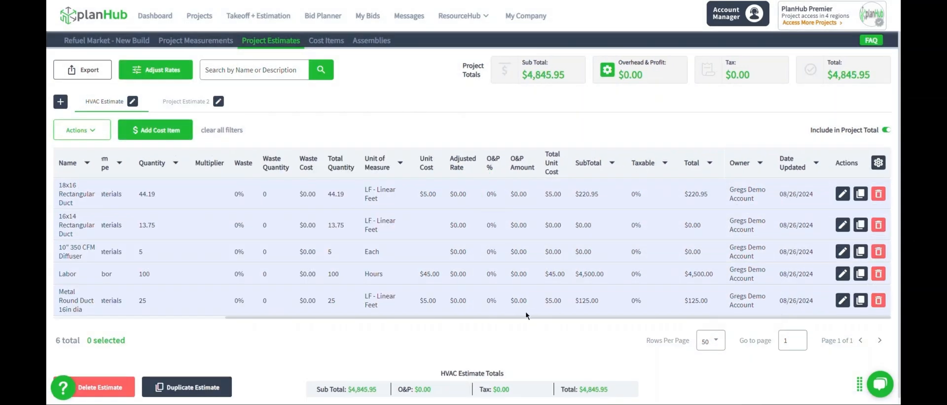
- Add the Metal Round Duct 16in dia item from HVAC Estimate to the cost items library
left_click_drag(529, 316, 253, 325)
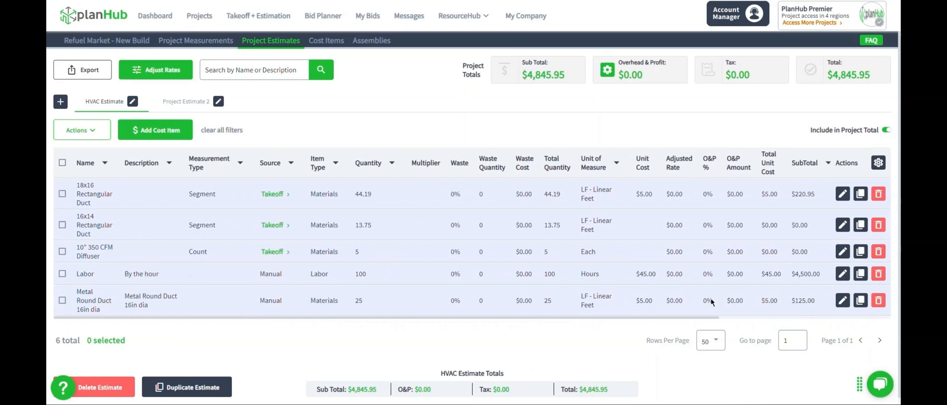
left_click(62, 301)
left_click(95, 132)
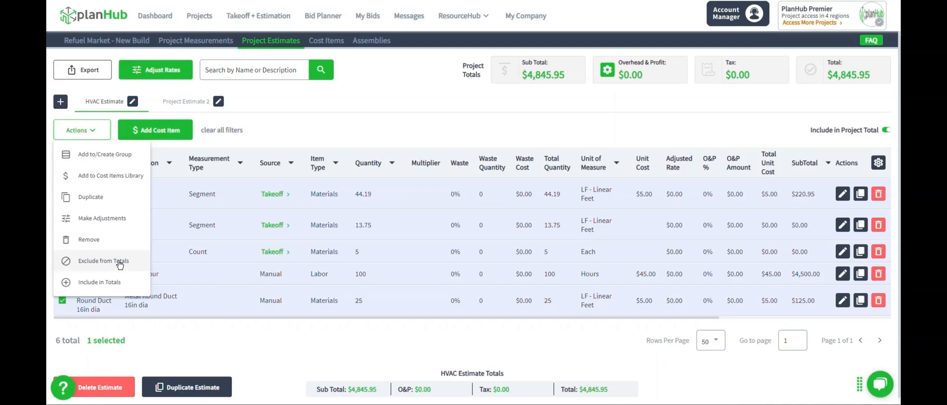
left_click(107, 178)
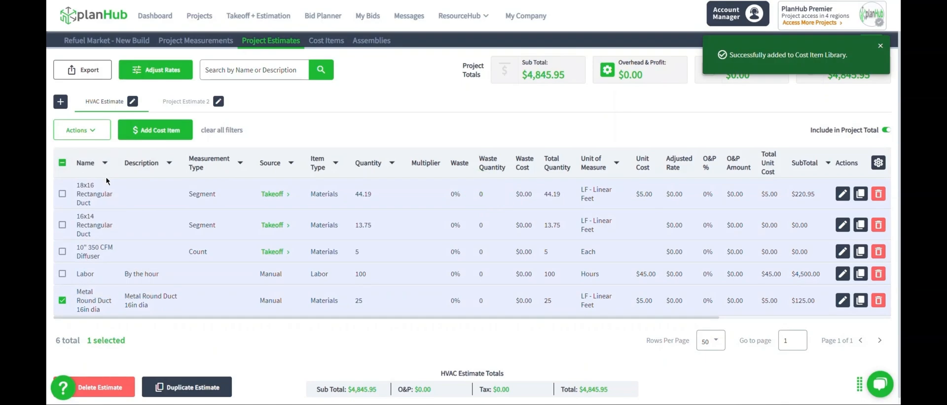
- Filter the cost items library by owner to My Company and look through the company's saved items and their unit costs
left_click(331, 43)
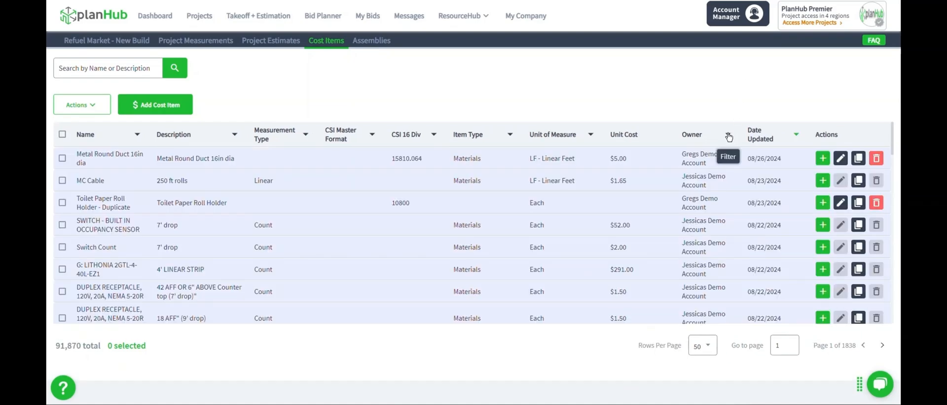
left_click(728, 135)
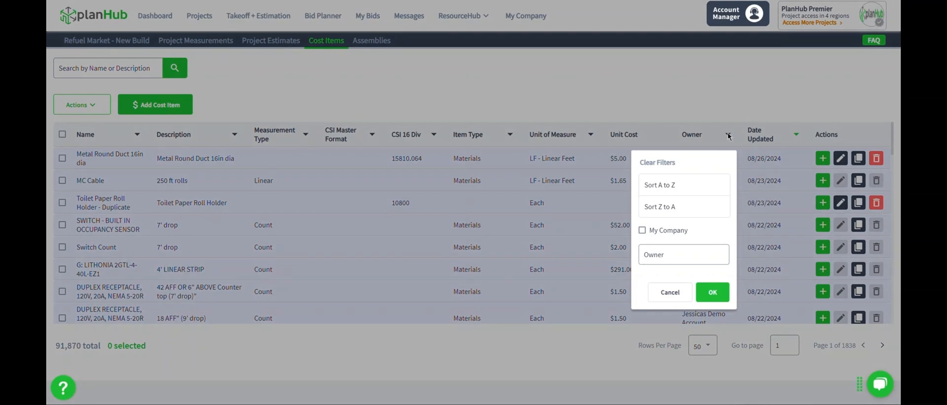
left_click(642, 231)
left_click(712, 295)
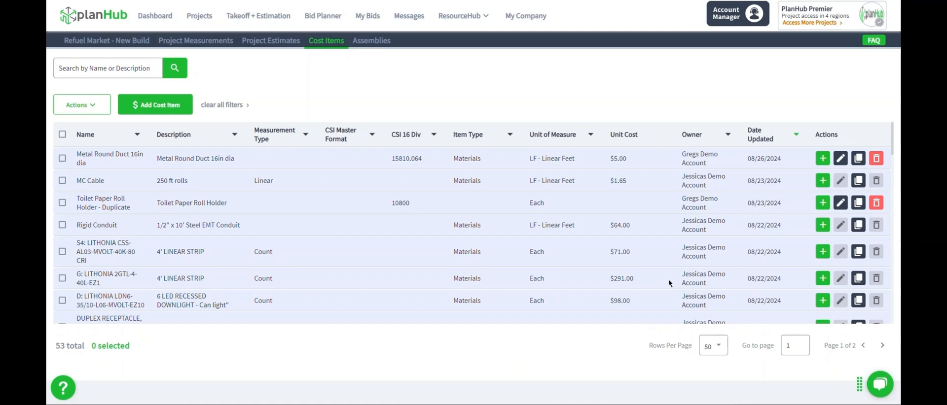
scroll(679, 236, "down", 8)
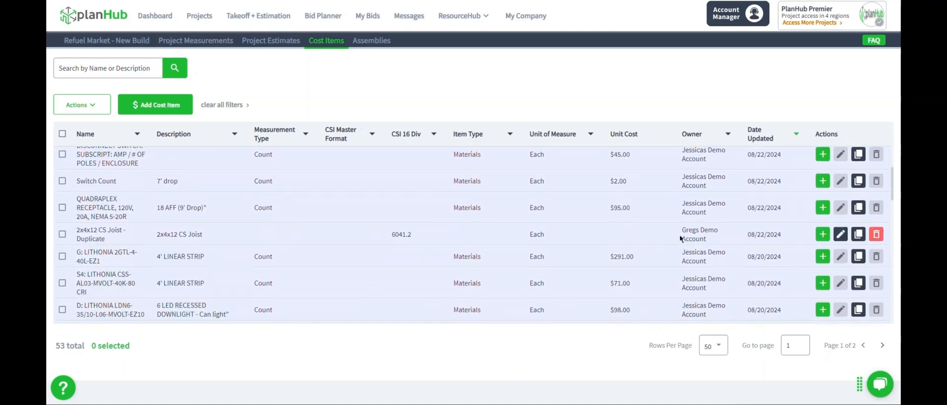
scroll(679, 238, "down", 6)
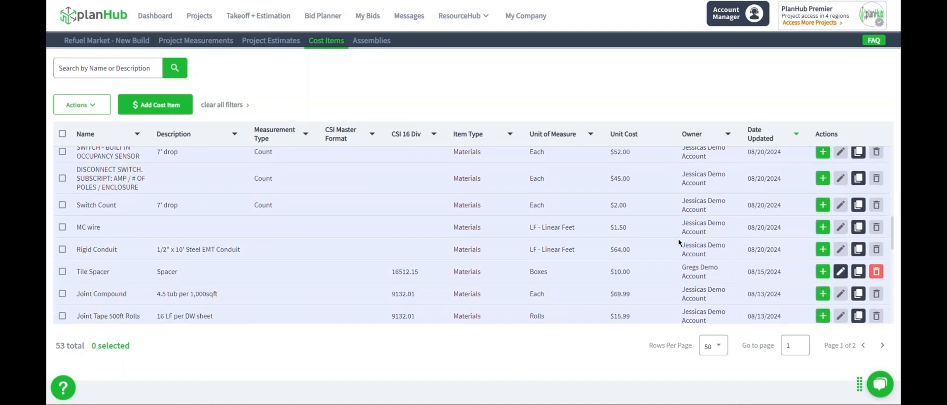
scroll(678, 239, "down", 2)
scroll(679, 238, "up", 5)
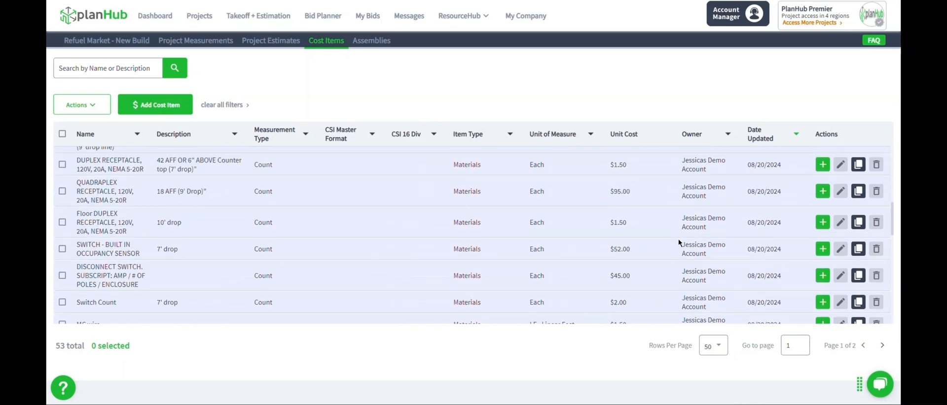
scroll(678, 239, "up", 6)
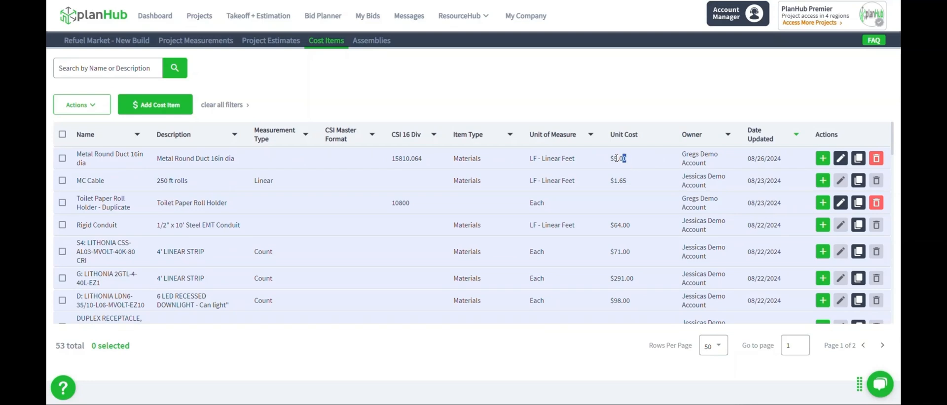
left_click(650, 159)
- Review HVAC Estimate in the project estimates and open the assemblies library
left_click(265, 45)
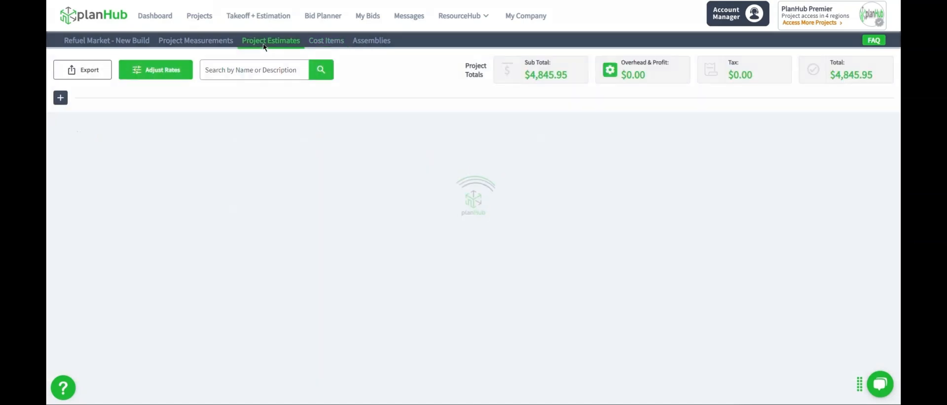
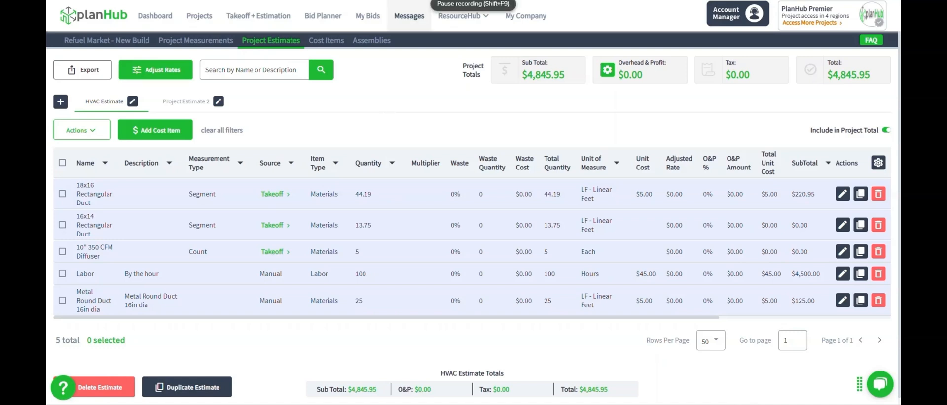
left_click(374, 45)
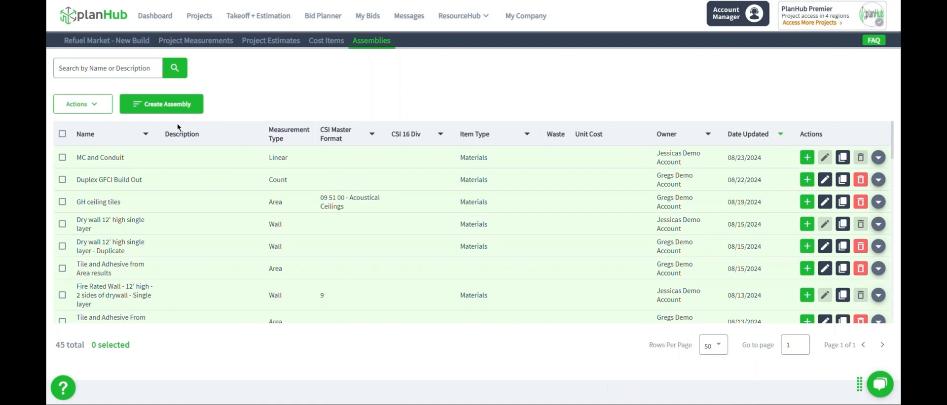
- Create a new assembly named Duct and Strap with the Segment measurement type and the Materials item type
left_click(170, 106)
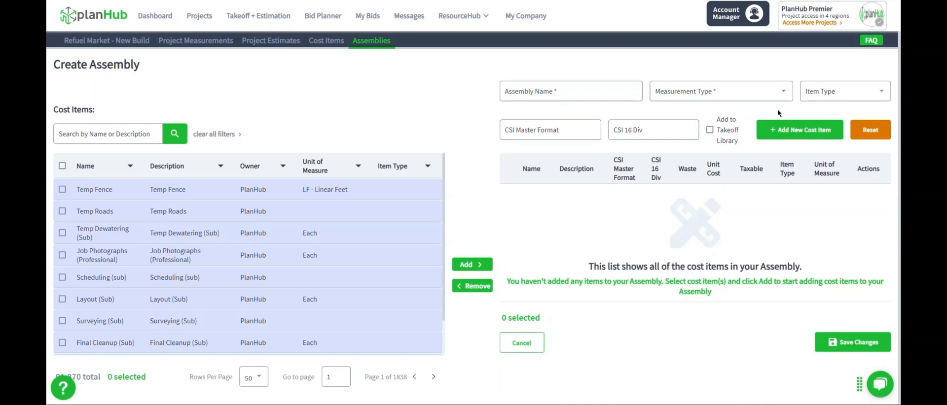
left_click(597, 87)
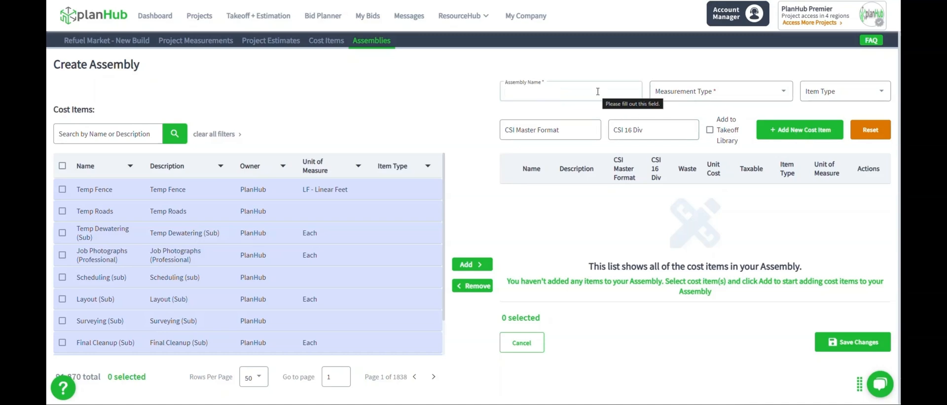
type("D")
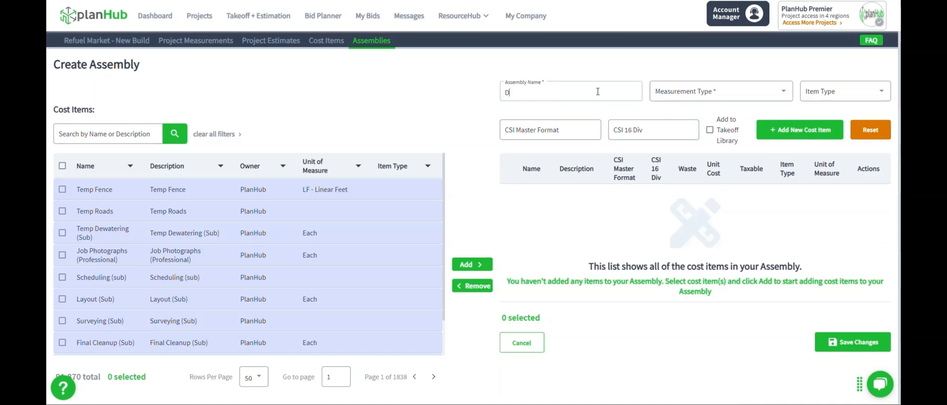
type("uct and Strap")
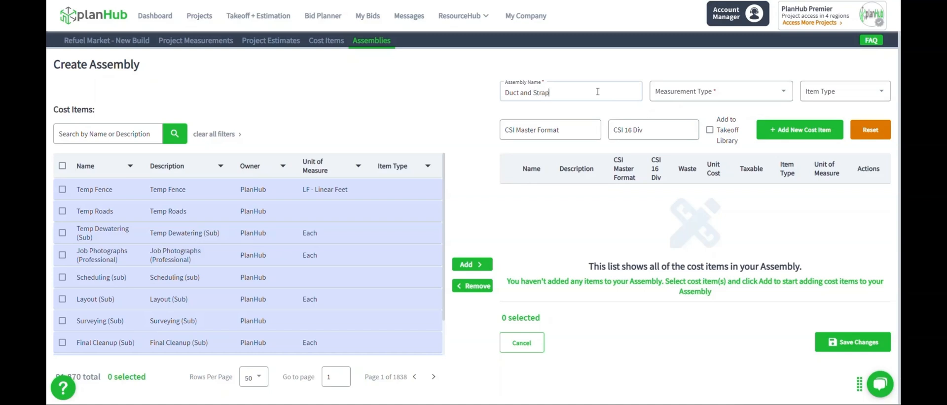
left_click(707, 92)
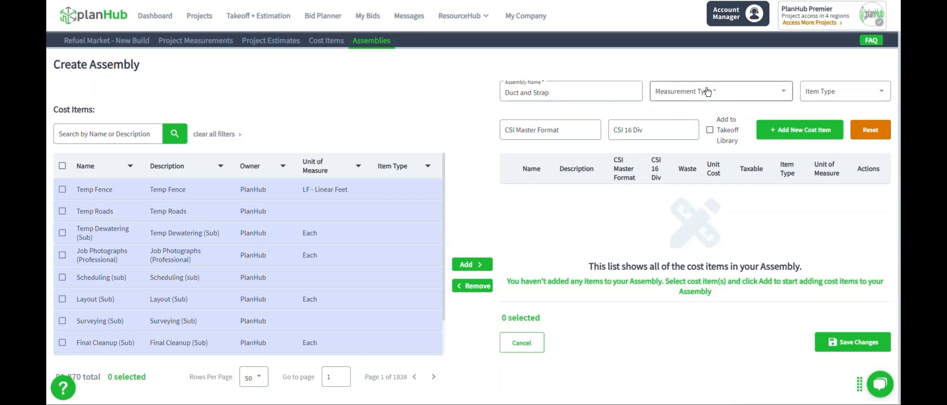
scroll(706, 104, "down", 2)
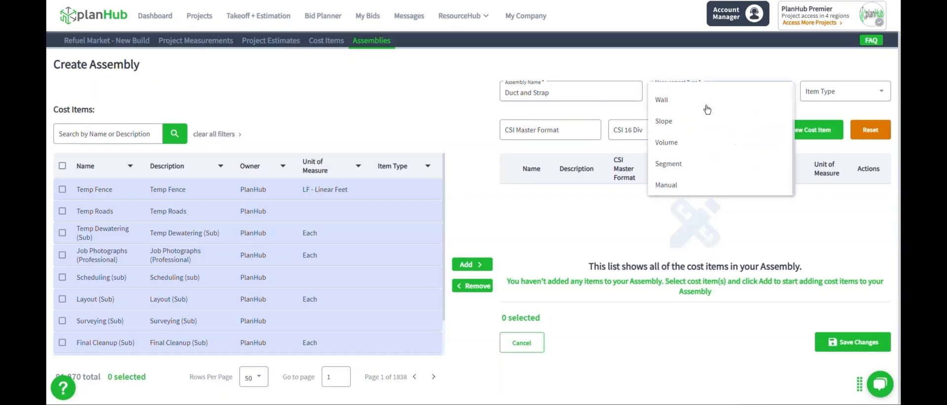
left_click(701, 168)
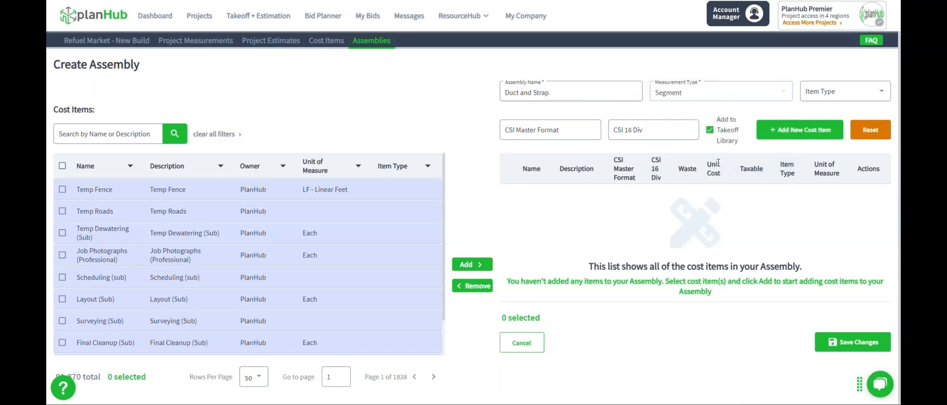
left_click(802, 96)
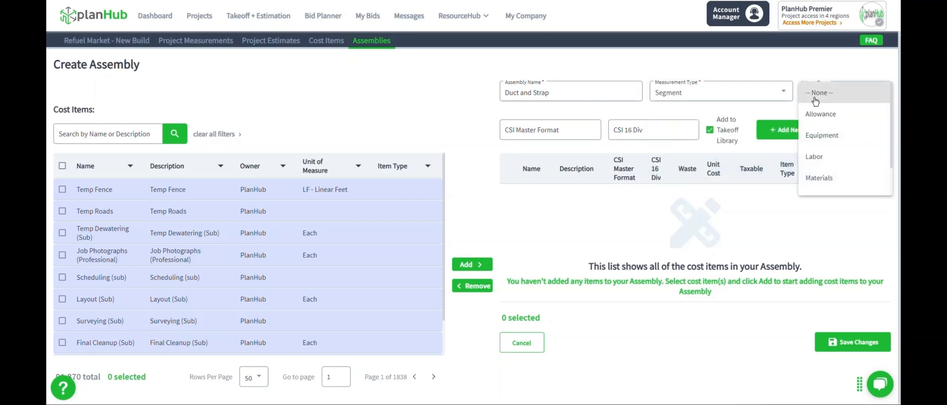
left_click(827, 178)
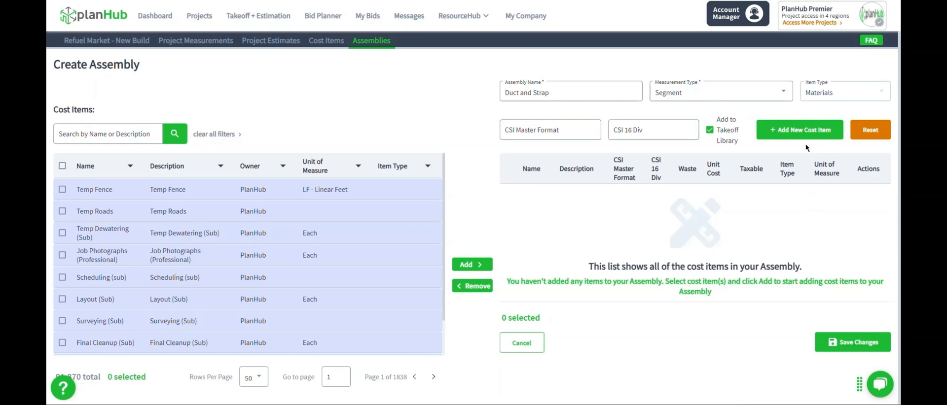
- Add a new cost item named Length of Duct to the assembly with a $5 unit cost in LF - Linear Feet
left_click(806, 132)
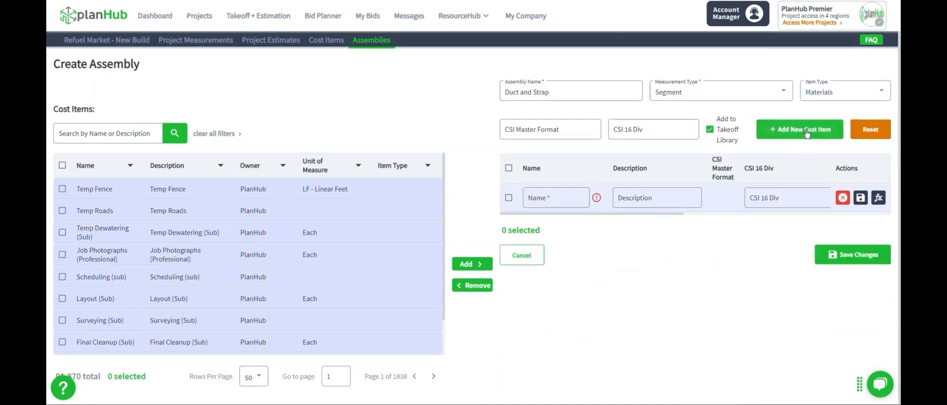
left_click(552, 201)
type("L")
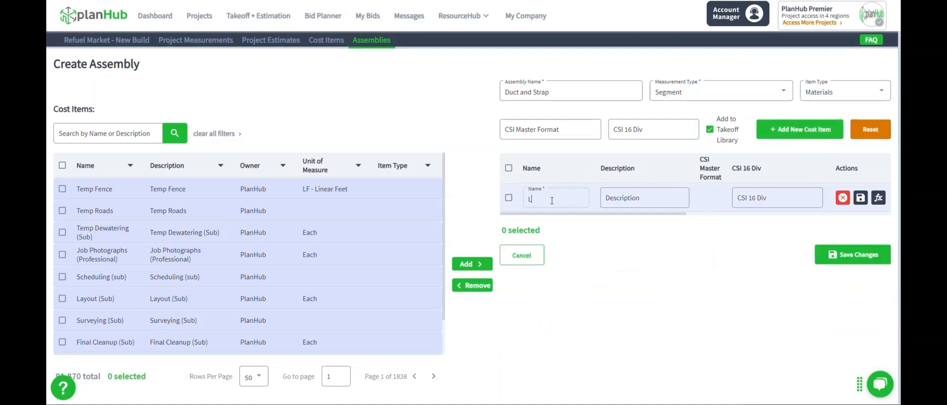
type("ength of Duct")
left_click_drag(594, 214, 716, 215)
left_click(715, 198)
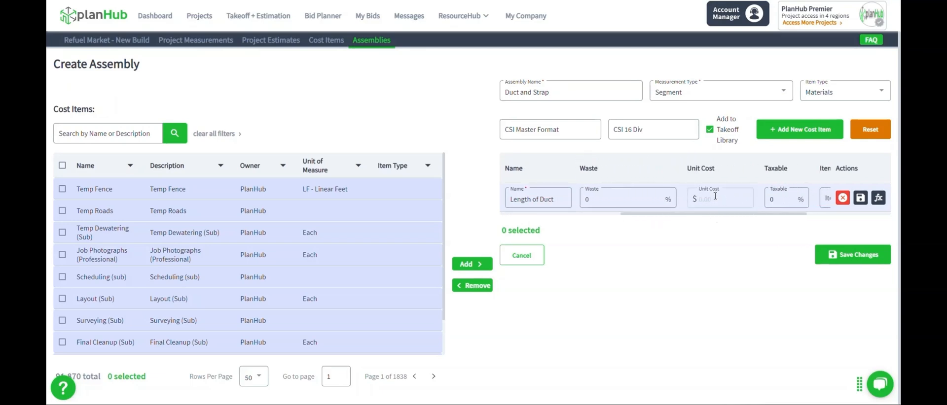
type("5")
left_click_drag(727, 214, 818, 212)
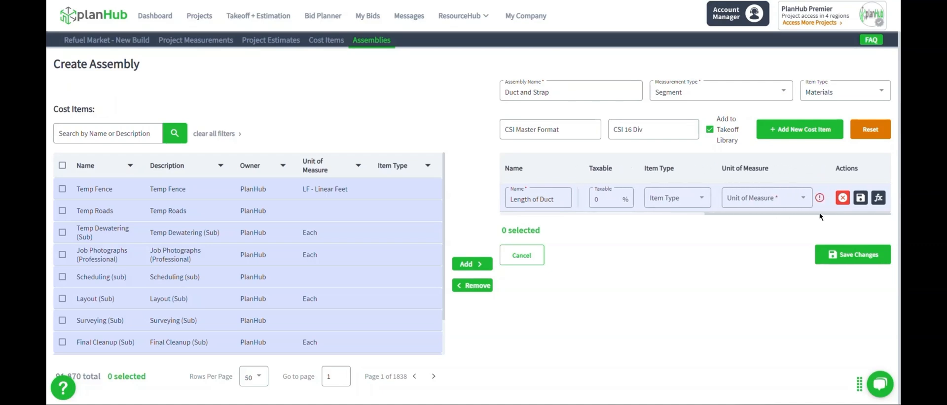
left_click(797, 202)
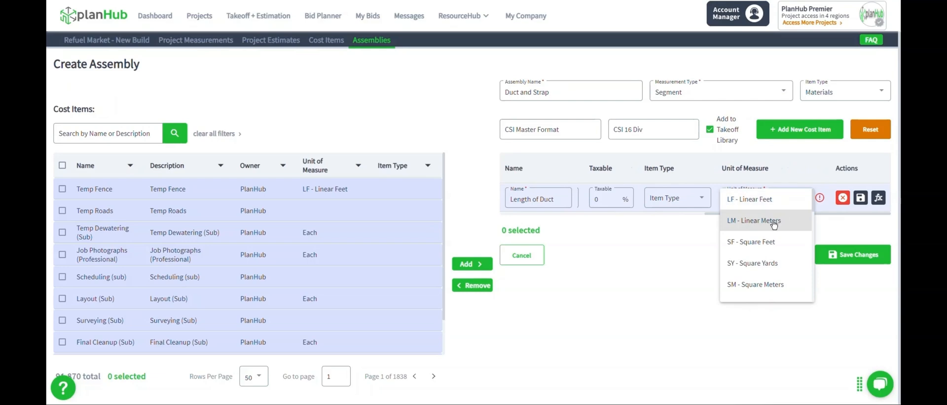
left_click(768, 199)
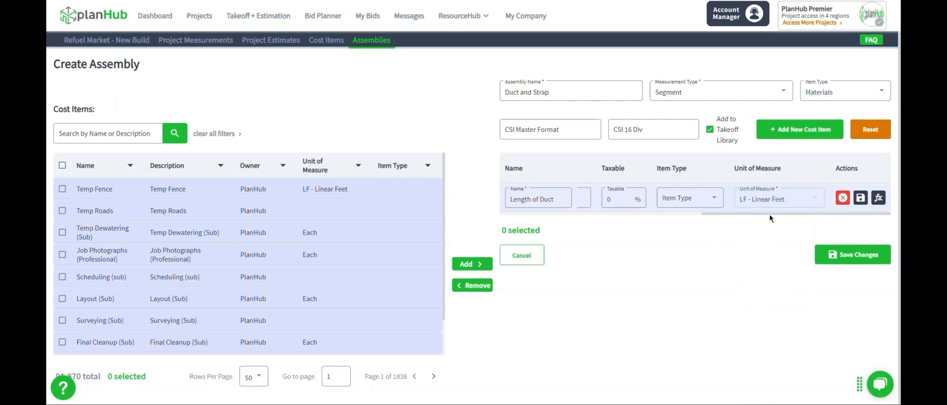
left_click_drag(770, 215, 794, 212)
left_click(859, 198)
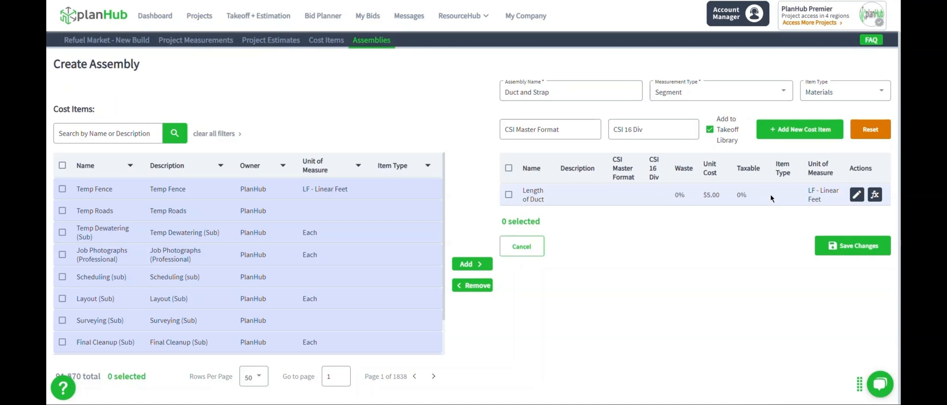
- Apply the saved Length formula from the formula library to the Length of Duct item, discarding the unsaved formula
left_click(874, 196)
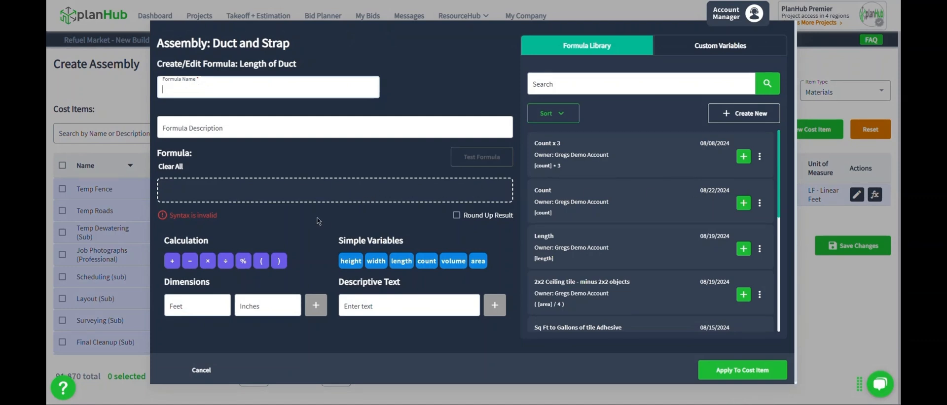
left_click(400, 266)
left_click(276, 86)
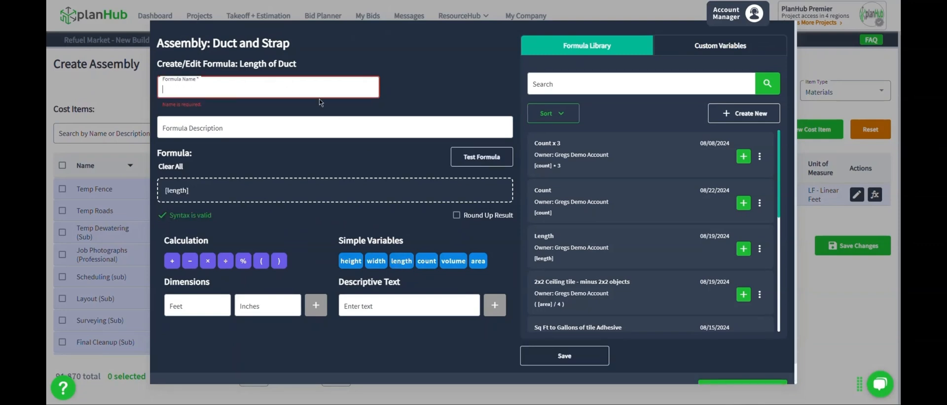
scroll(655, 329, "down", 1)
scroll(655, 328, "down", 2)
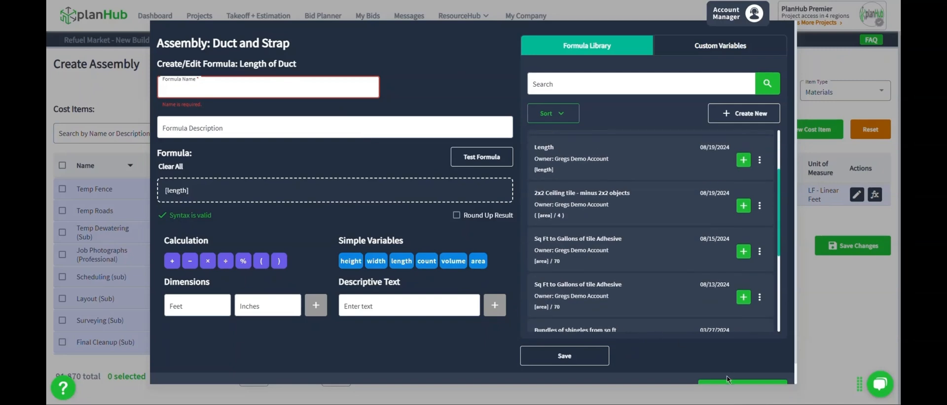
scroll(578, 283, "up", 1)
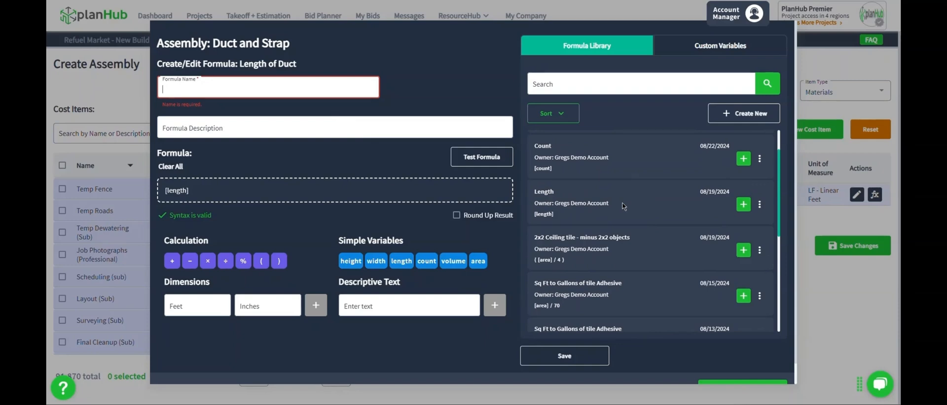
left_click(743, 205)
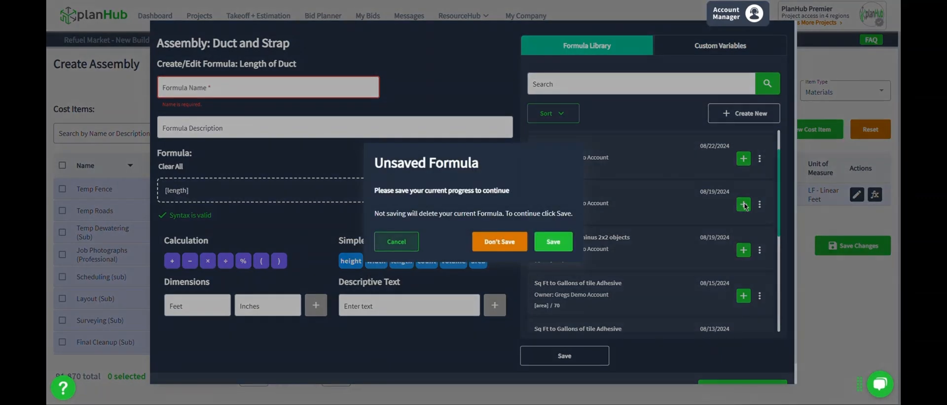
left_click(519, 246)
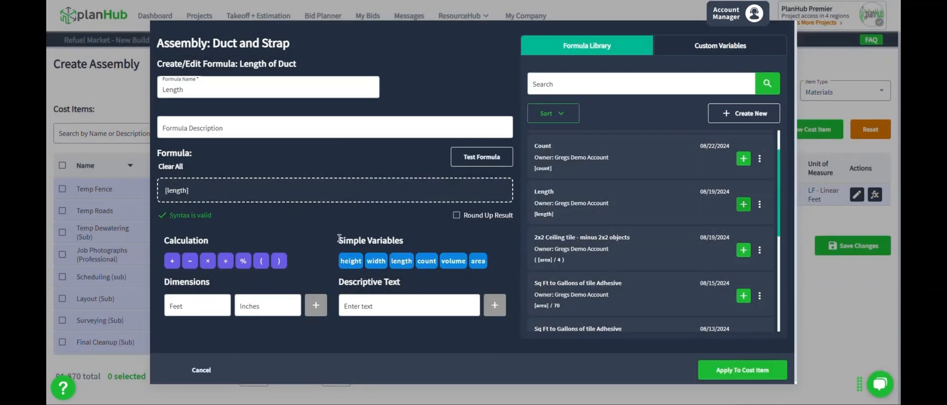
left_click(745, 369)
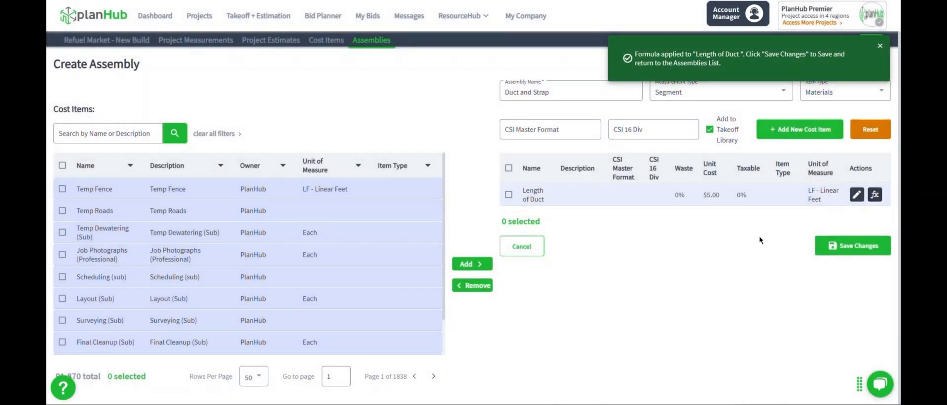
- Add a second cost item named Duct Strap to the assembly with a $0.50 unit cost in LF - Linear Feet
left_click(796, 137)
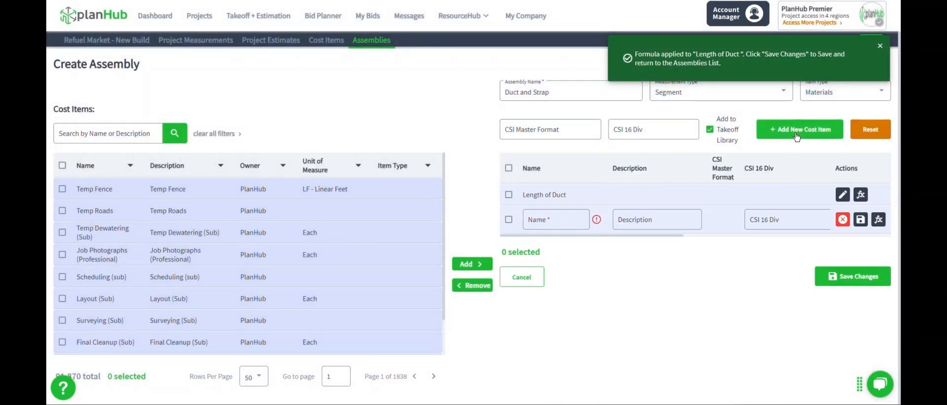
left_click(578, 220)
type("D")
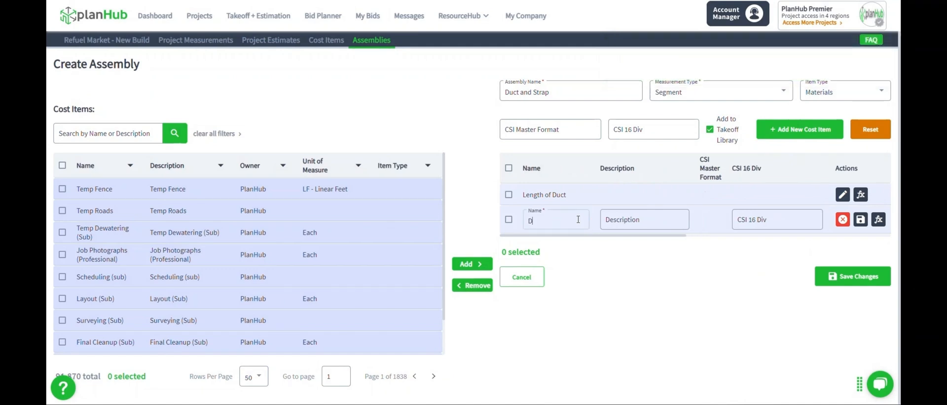
type("uct Strap")
key("Tab")
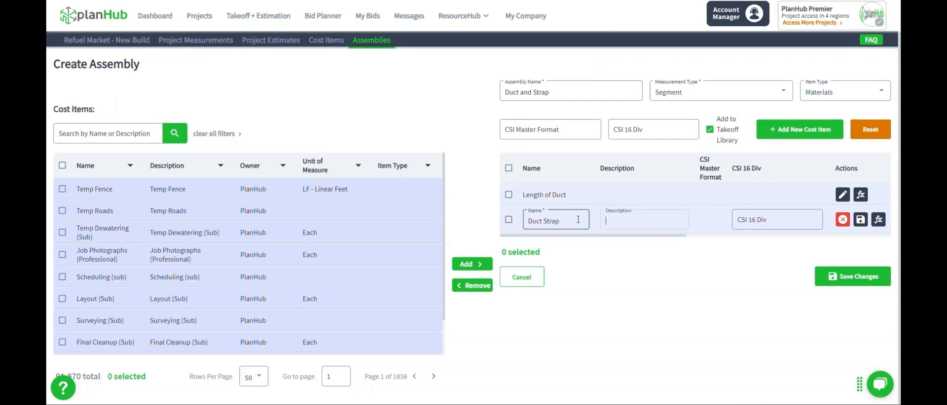
key("Tab")
key("Tab")
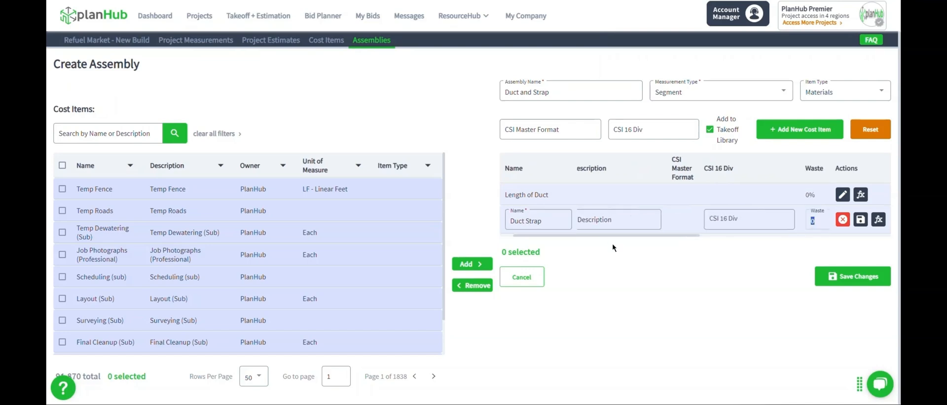
left_click_drag(631, 235, 785, 235)
left_click(621, 218)
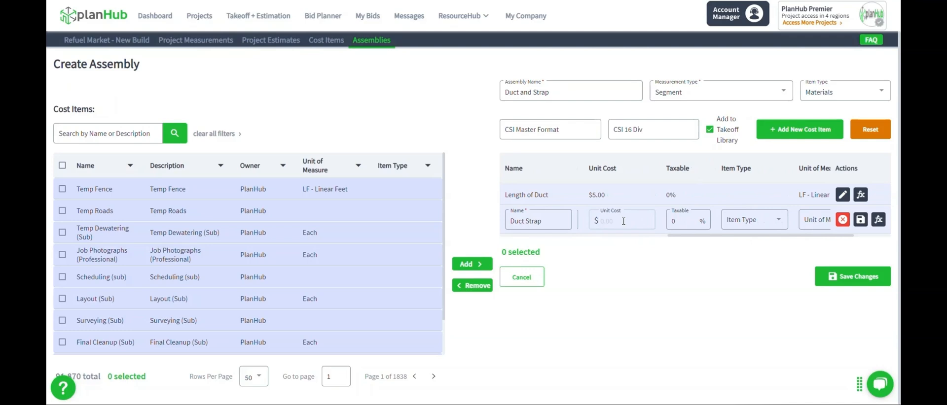
type(".50")
left_click_drag(715, 235, 764, 235)
left_click(768, 224)
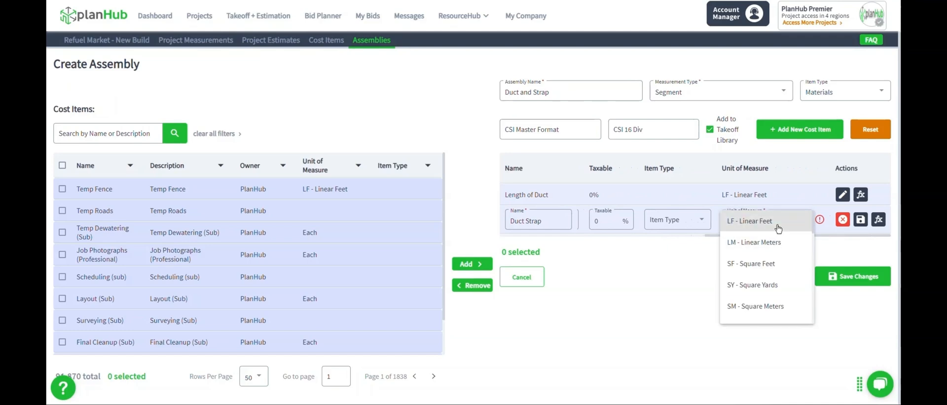
left_click(778, 229)
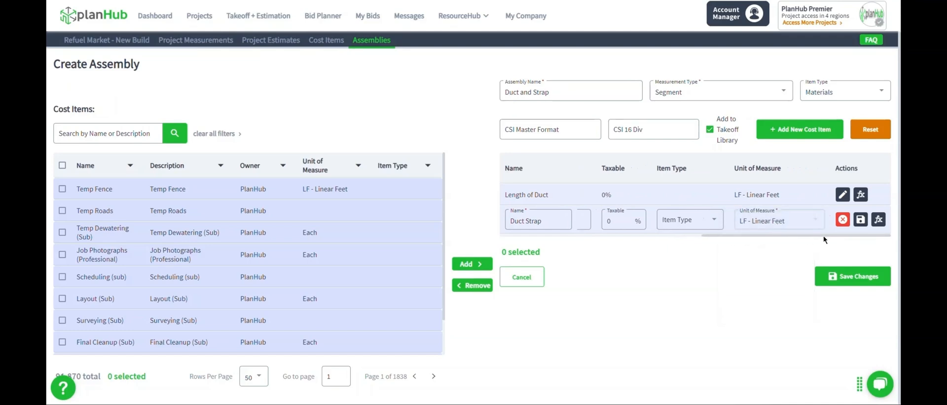
left_click(873, 225)
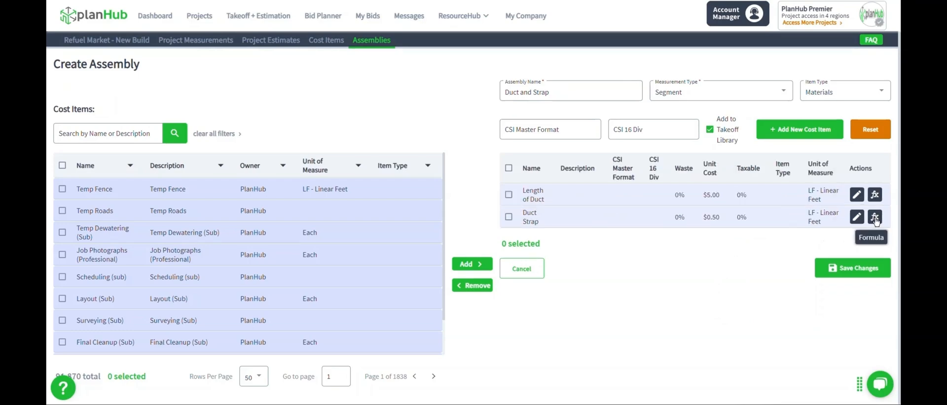
- Start a formula for the Duct Strap item, named Duct Strap and described as "Amount of 6" long straps per 4" of duct"
left_click(875, 220)
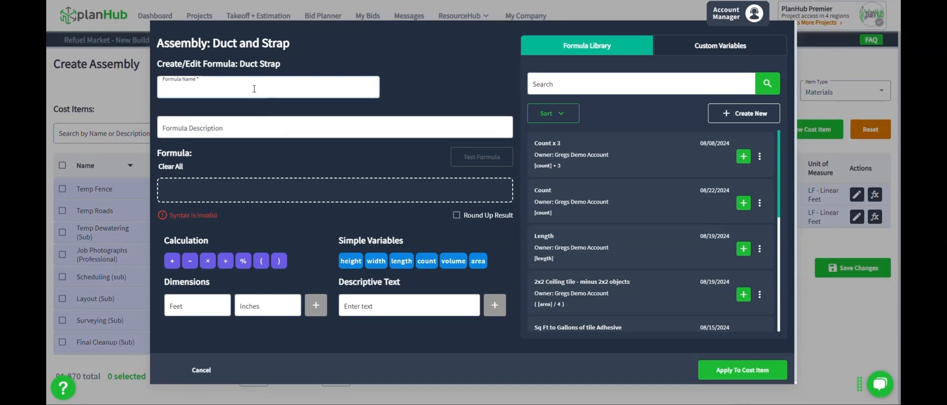
type("Duc")
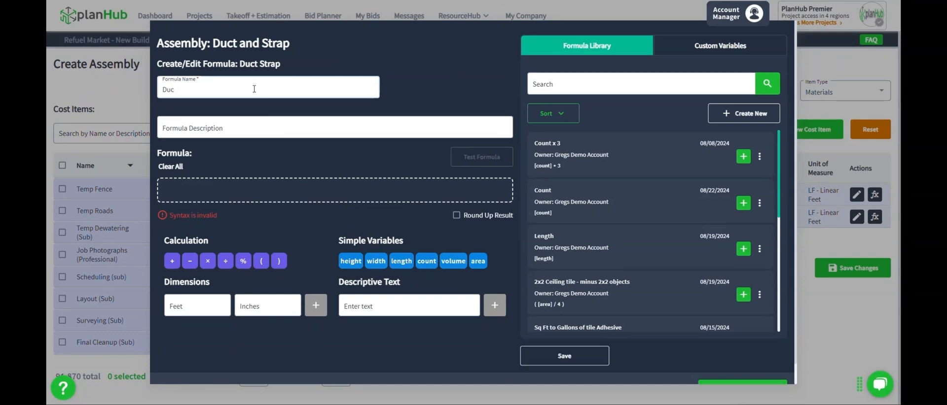
type("t Strap")
left_click(254, 126)
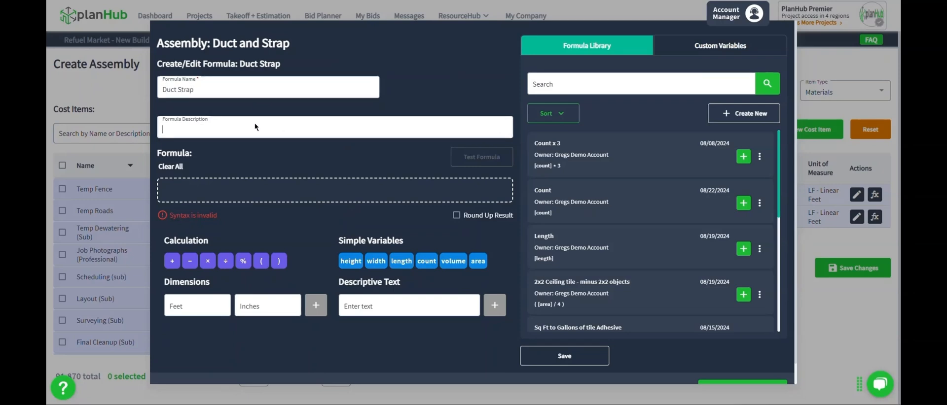
type("Amount of strap")
key("BackSpace")
key("BackSpace")
key("BackSpace")
key("BackSpace")
key("BackSpace")
key("BackSpace")
type("6\" long straps per 4\" of duct")
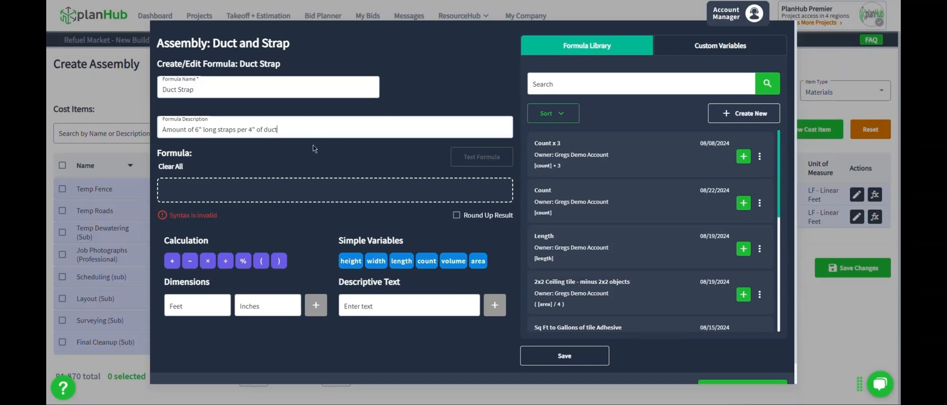
- Build the Duct Strap formula as ([length]/4)*6
left_click(243, 191)
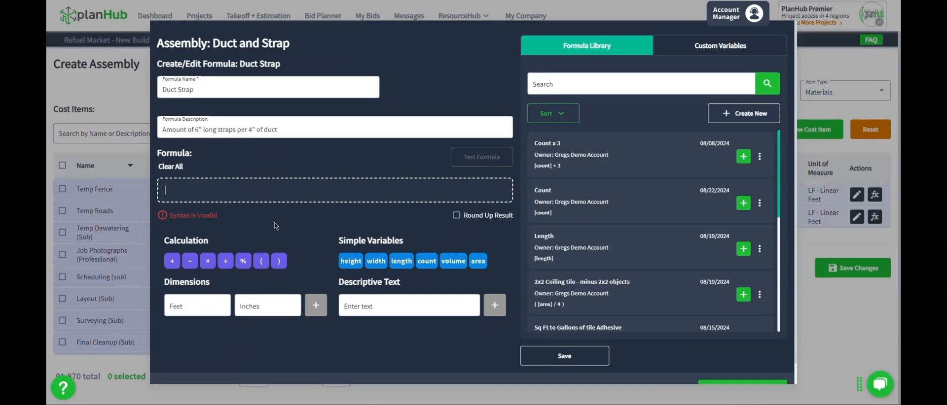
left_click(262, 261)
left_click(404, 262)
left_click(229, 262)
type("4")
left_click(278, 261)
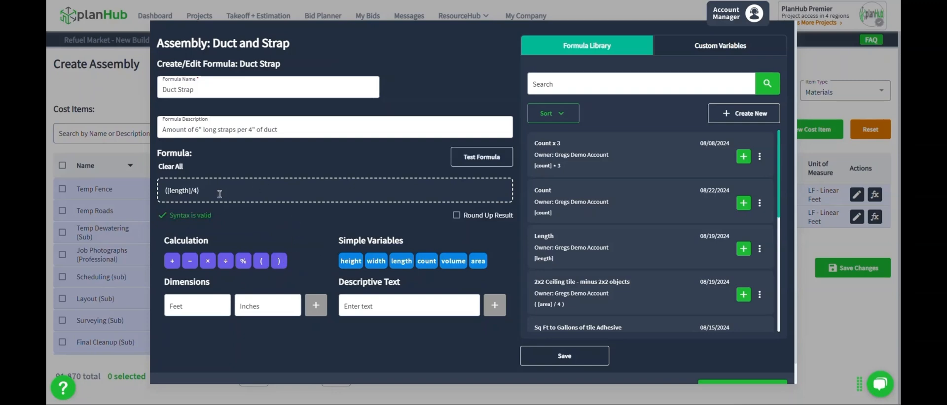
left_click(208, 265)
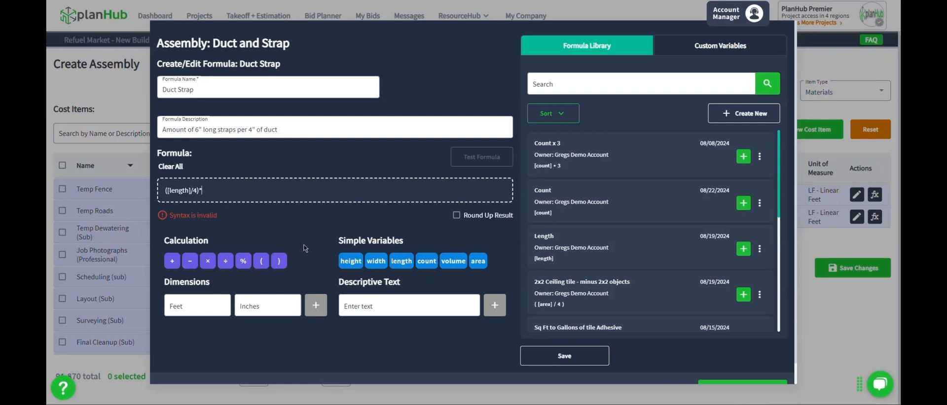
type("6")
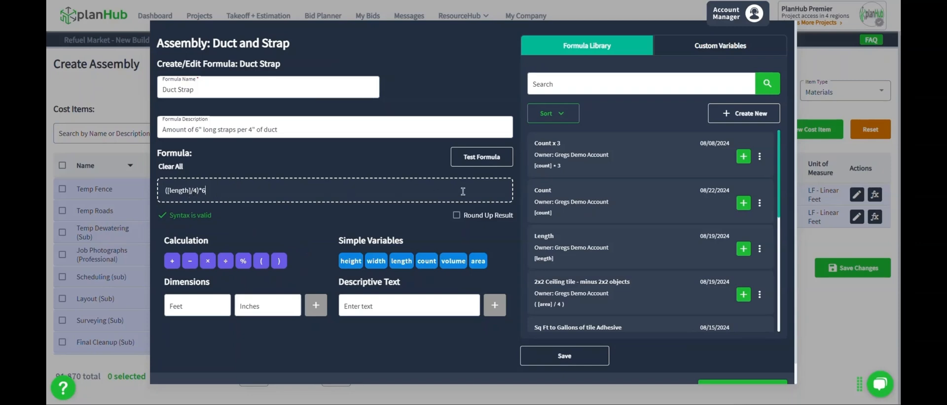
- Test the Duct Strap formula with a length of 24
left_click(491, 163)
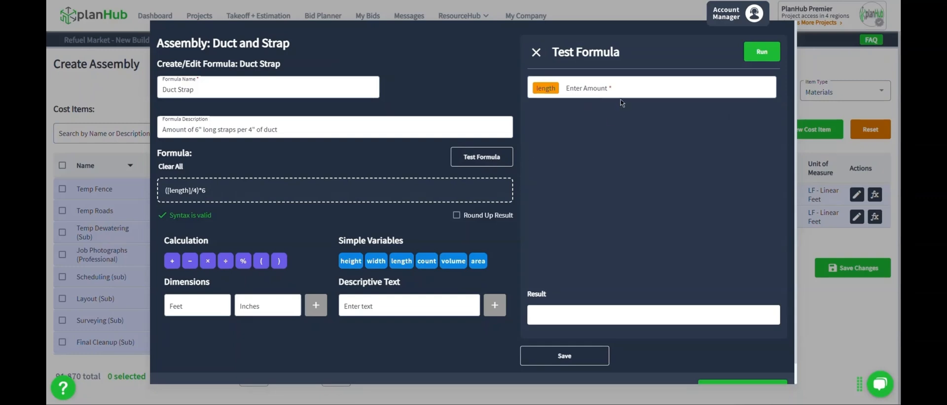
left_click(632, 91)
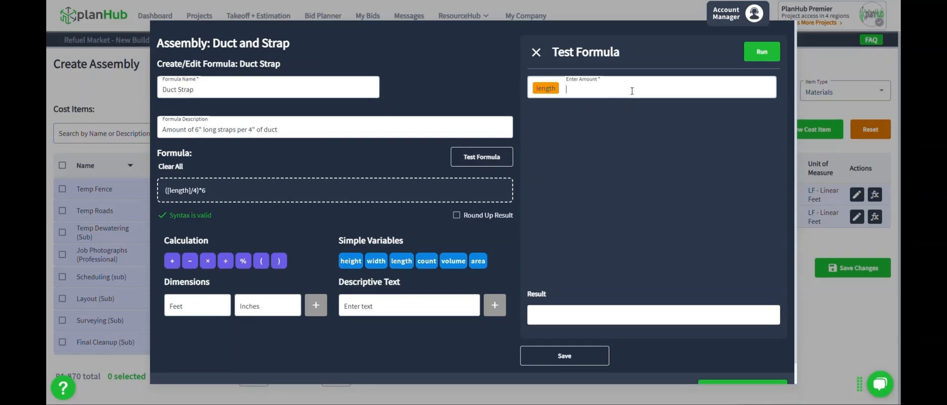
type("24")
left_click(760, 53)
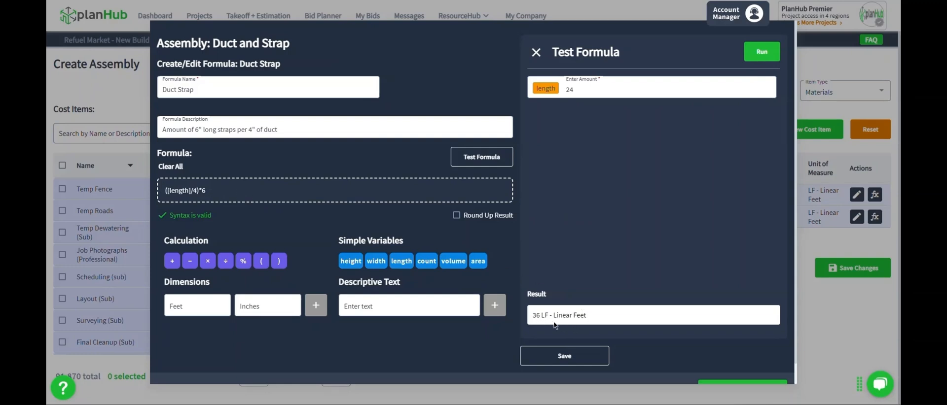
- Save the Duct Strap formula, apply it to the cost item, and save the Duct and Strap assembly
scroll(573, 328, "down", 1)
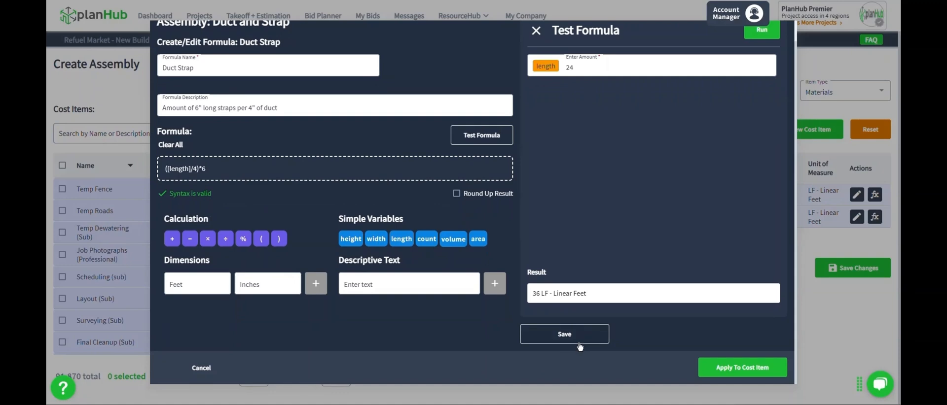
left_click(579, 336)
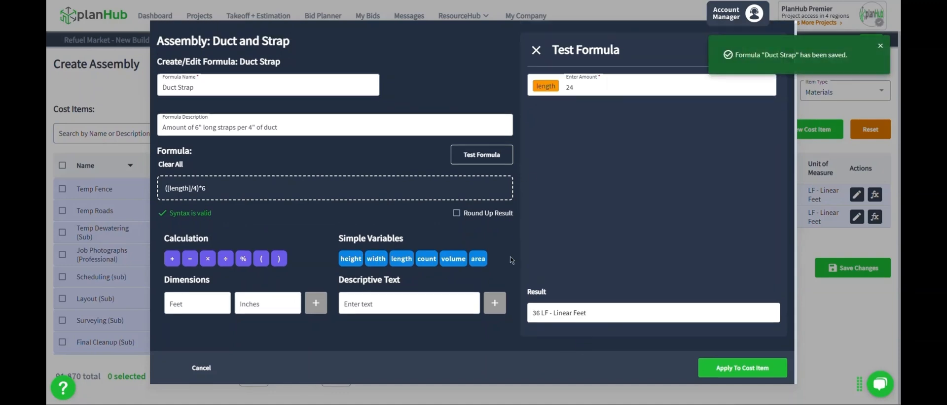
left_click(747, 368)
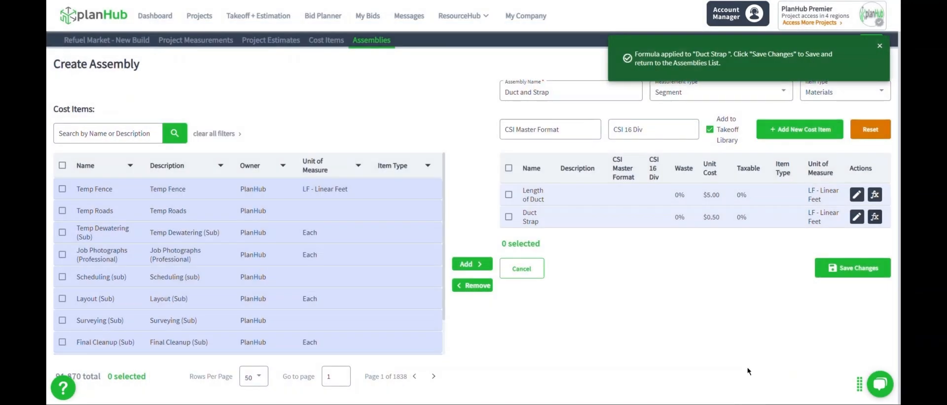
left_click(842, 270)
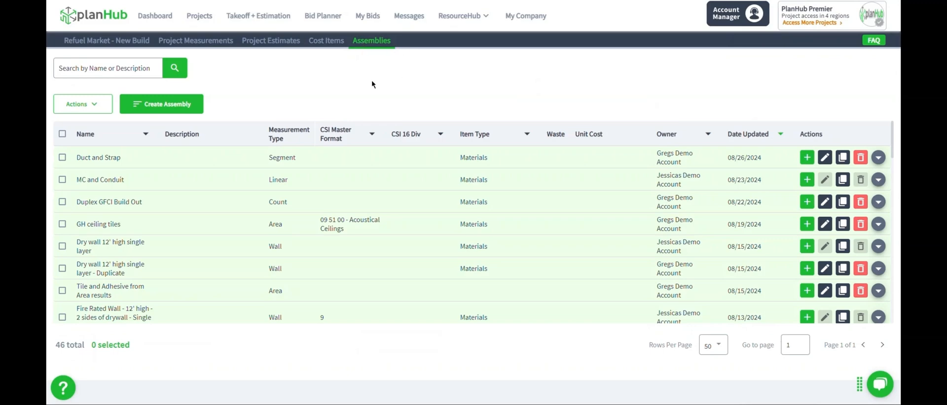
- Send the 18x16 Rectangular Duct takeoff measurement to the Duct and Strap assembly in HVAC Estimate, inserting its measured length for both cost items
left_click(129, 43)
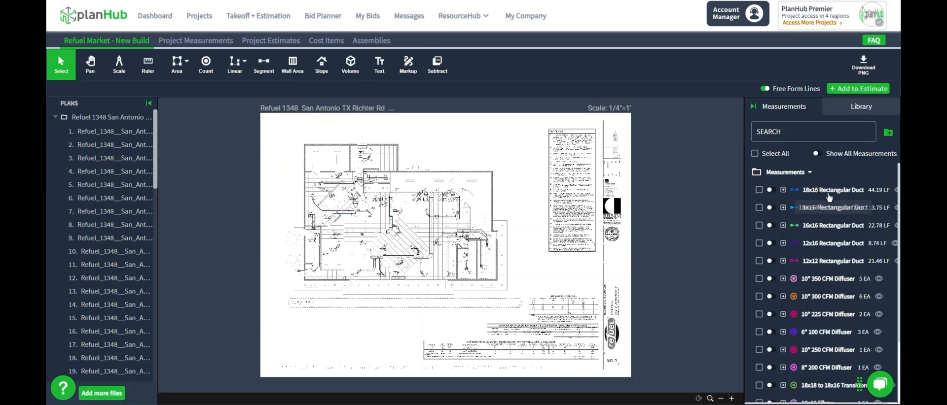
right_click(829, 194)
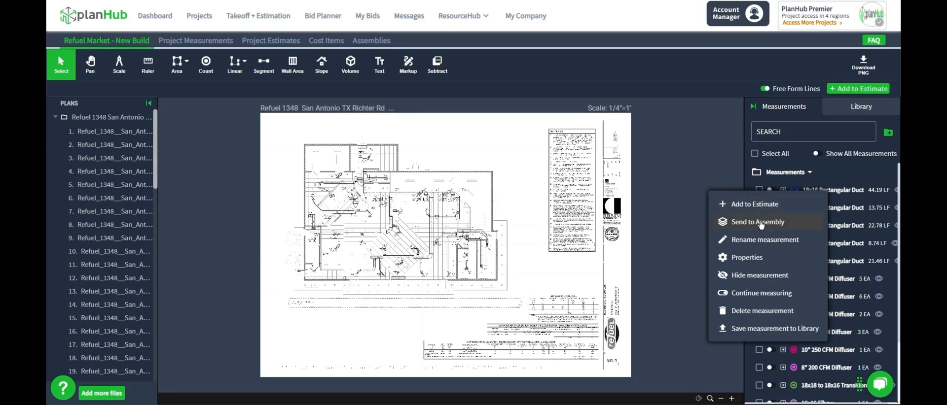
left_click(761, 225)
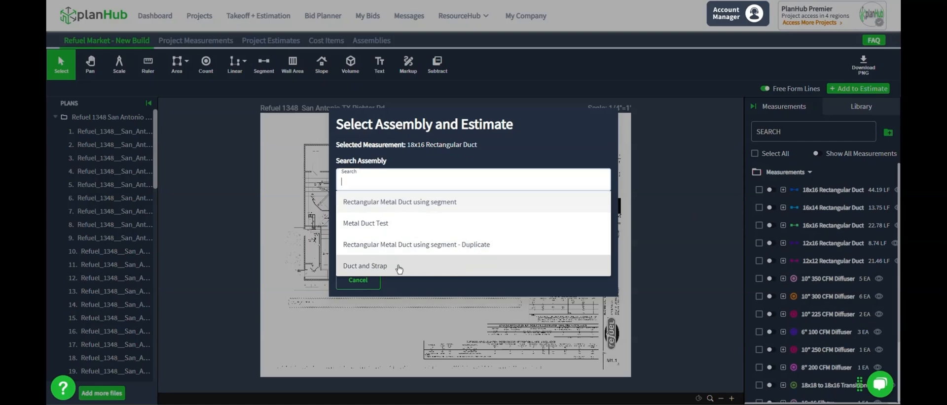
left_click(416, 269)
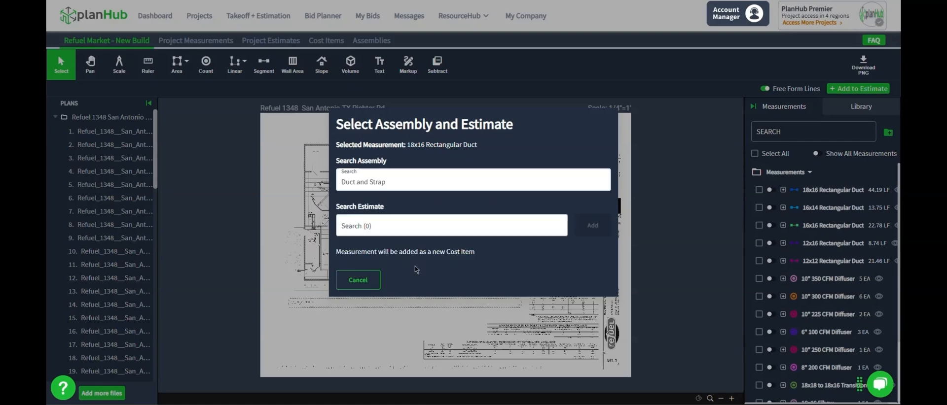
left_click(445, 226)
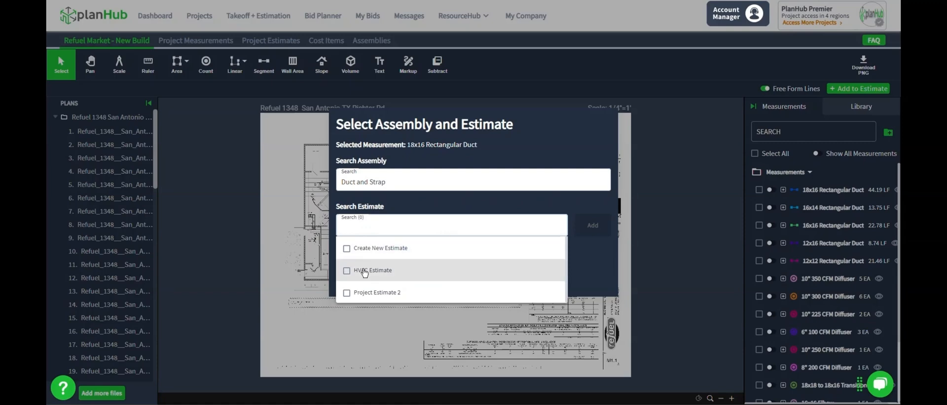
left_click(347, 271)
left_click(583, 263)
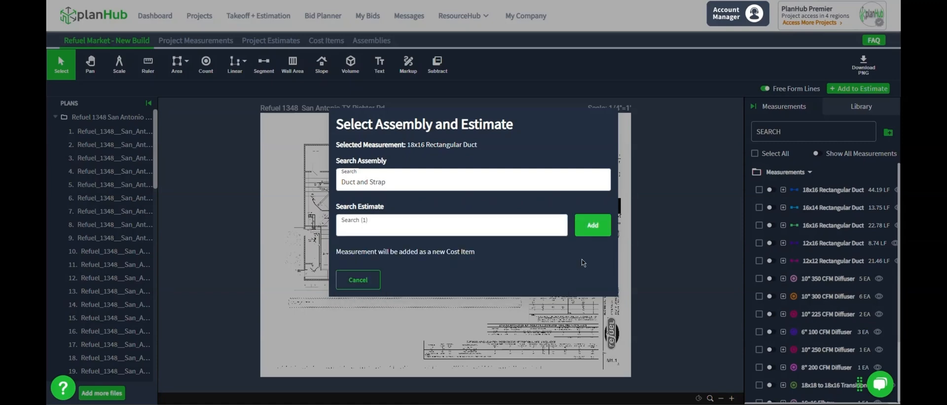
left_click(593, 232)
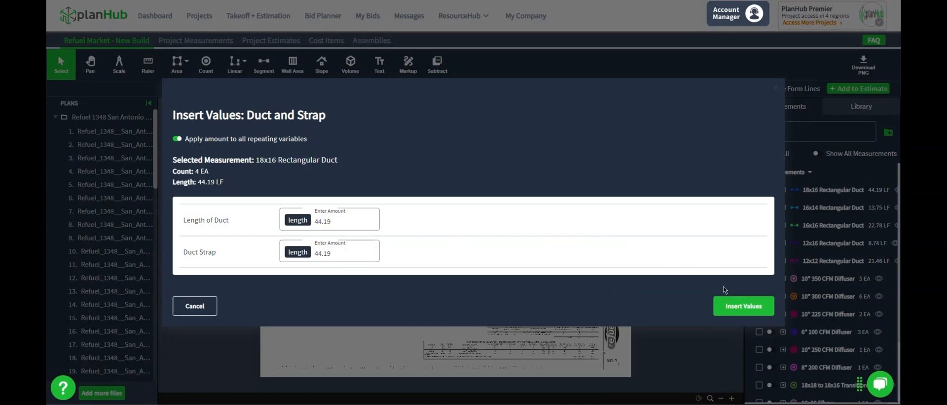
left_click(745, 306)
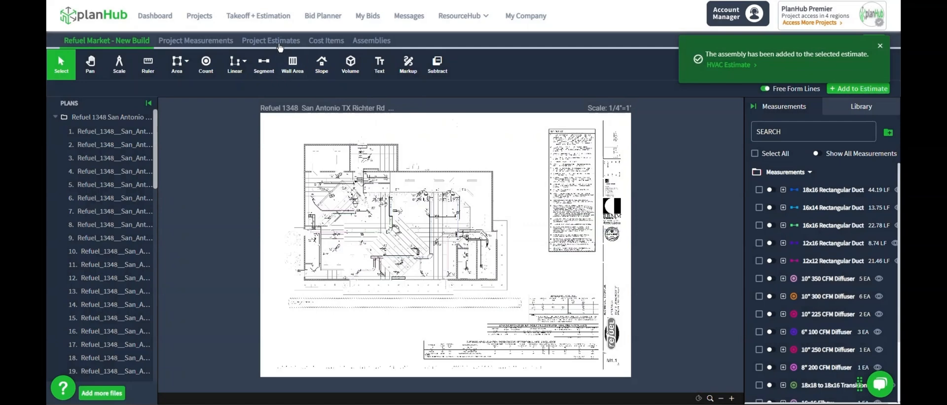
- Examine the 18x16 Rectangular Duct assembly in HVAC Estimate, including its Length of Duct and Duct Strap quantities, costs and the project totals
left_click(279, 44)
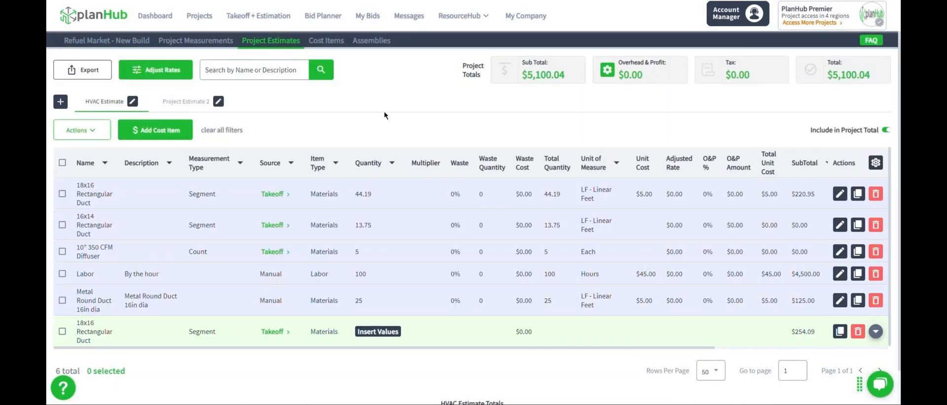
scroll(511, 236, "down", 1)
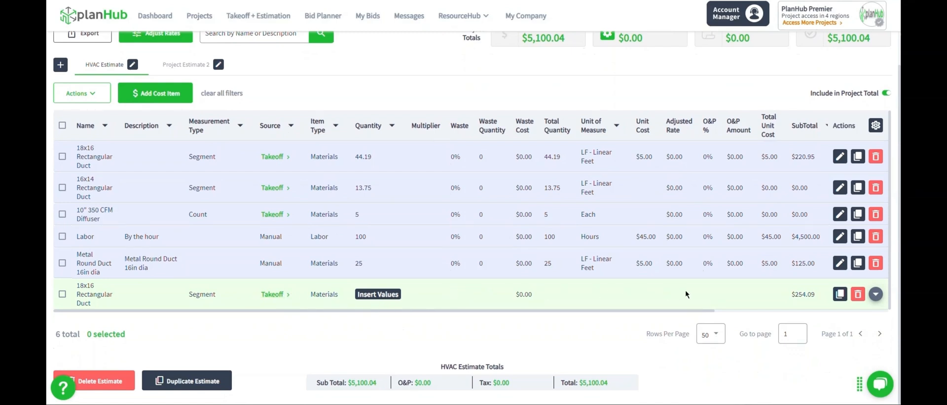
left_click(875, 294)
scroll(711, 240, "down", 1)
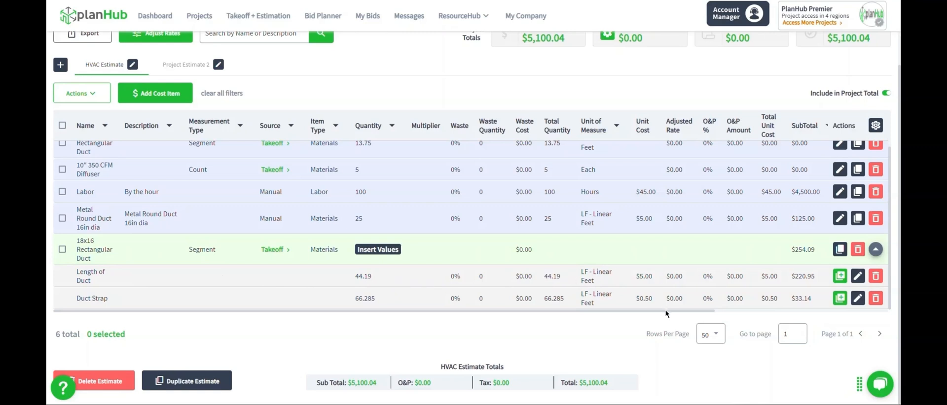
left_click_drag(664, 309, 799, 306)
left_click_drag(725, 308, 749, 311)
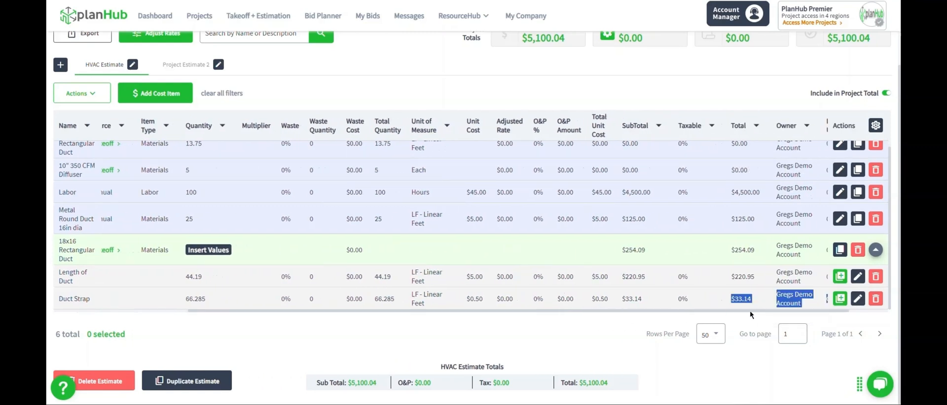
left_click(652, 282)
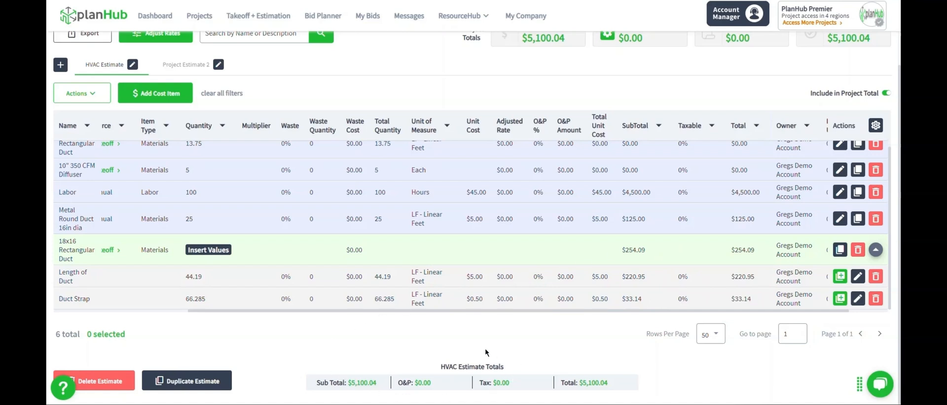
scroll(578, 110, "up", 5)
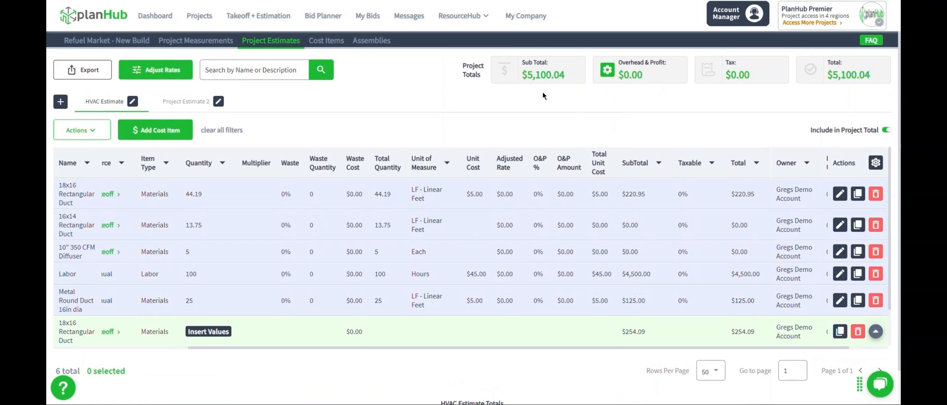
scroll(695, 302, "left", 5)
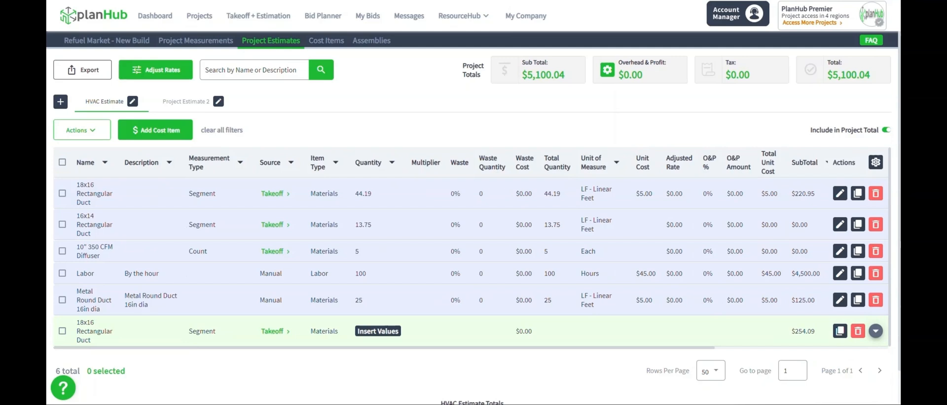
- Set the waste to 10% for the standalone 18x16 Rectangular Duct cost item and save the row
left_click(840, 194)
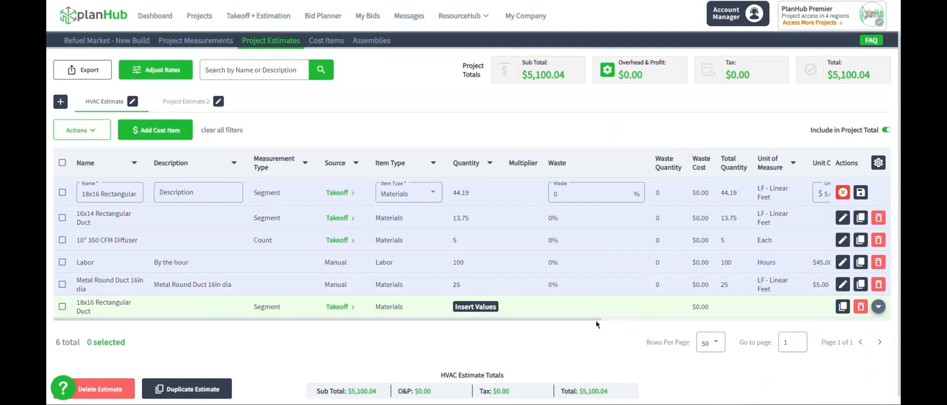
left_click_drag(596, 320, 702, 309)
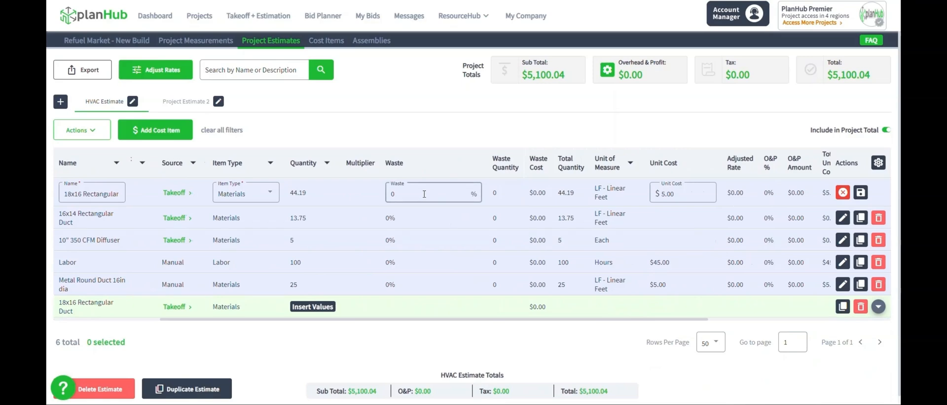
left_click_drag(424, 194, 383, 200)
type("10")
left_click(862, 193)
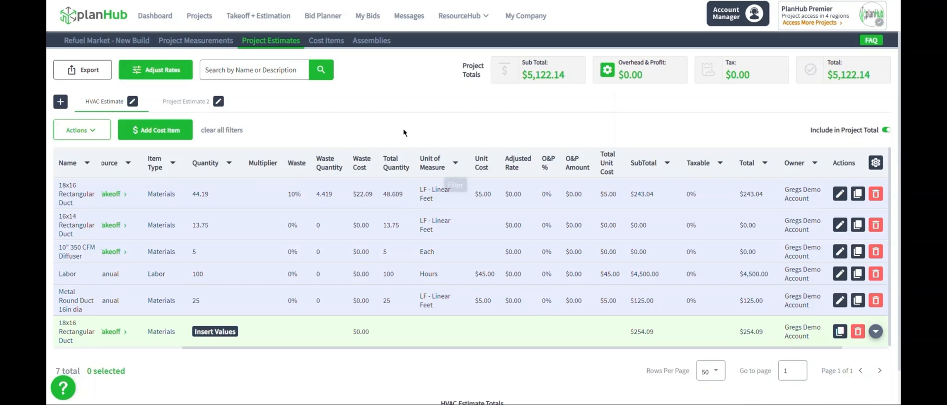
- Apply a $5 rate adjustment to the Materials item type in HVAC Estimate
left_click(157, 77)
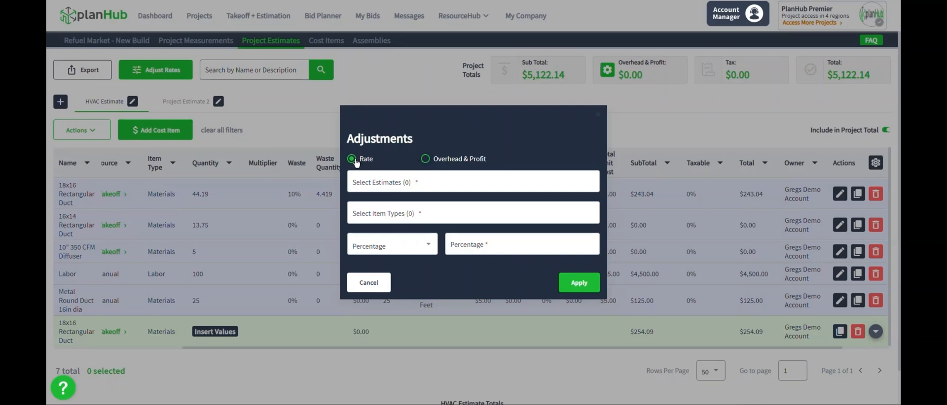
left_click(429, 180)
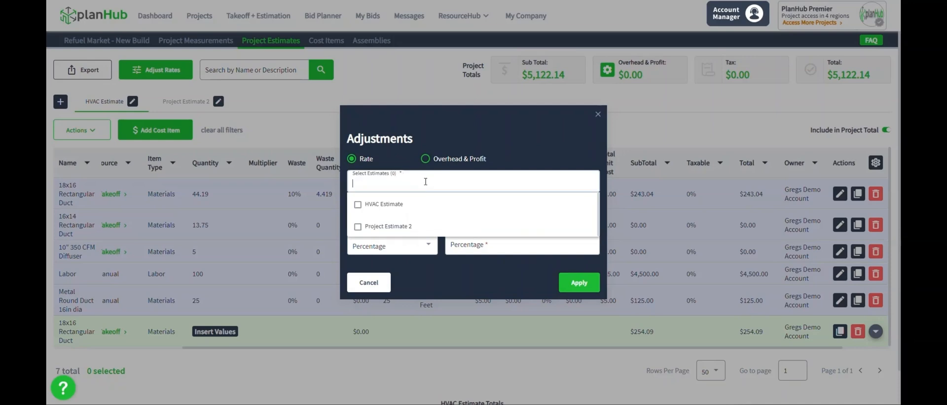
left_click(358, 207)
left_click(427, 211)
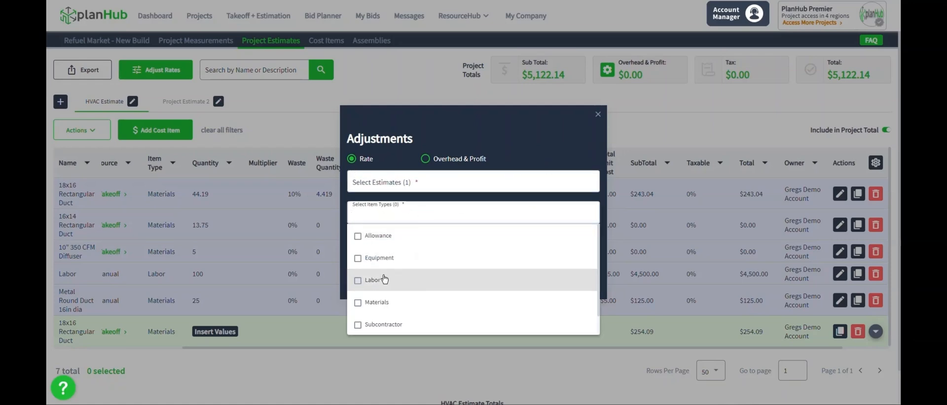
left_click(359, 303)
left_click(511, 159)
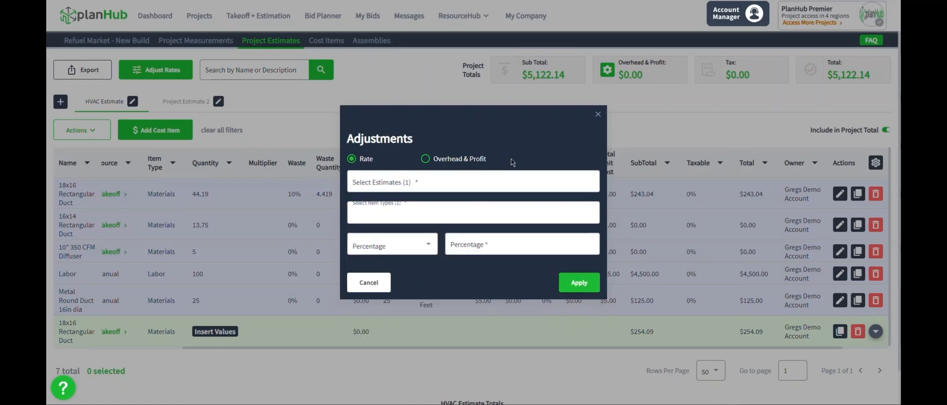
left_click(416, 249)
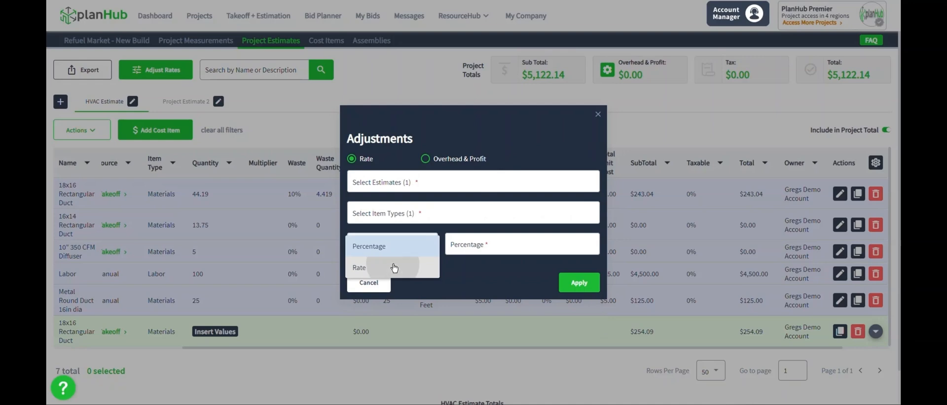
left_click(410, 267)
left_click(471, 249)
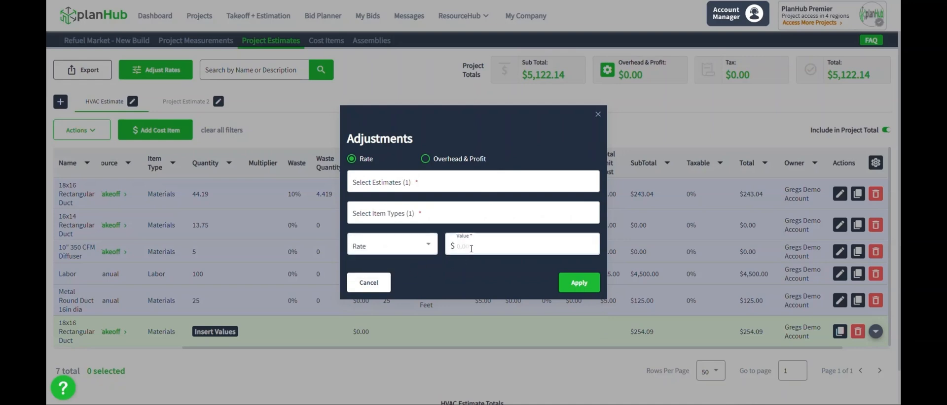
type("5")
left_click(578, 278)
left_click(579, 280)
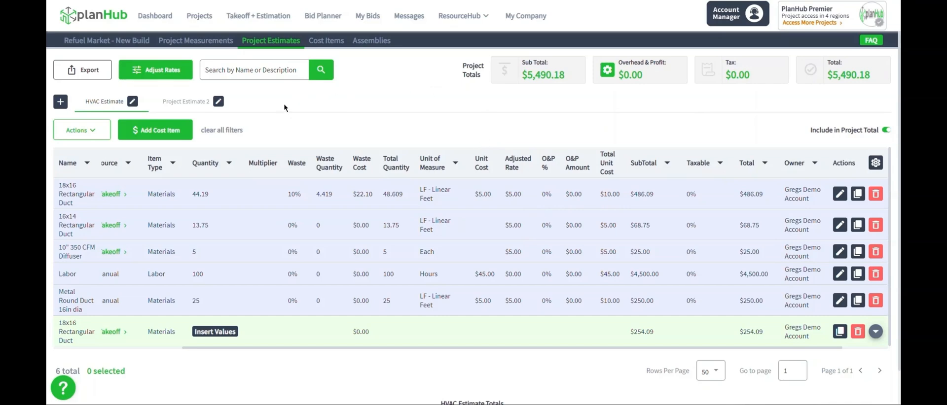
- Apply a 25% overhead and profit adjustment to the Labor and Materials item types in HVAC Estimate
left_click(162, 76)
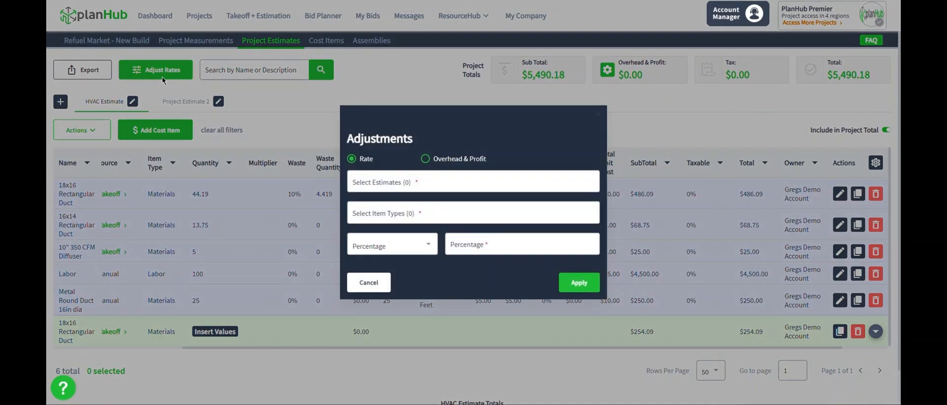
left_click(425, 158)
left_click(432, 180)
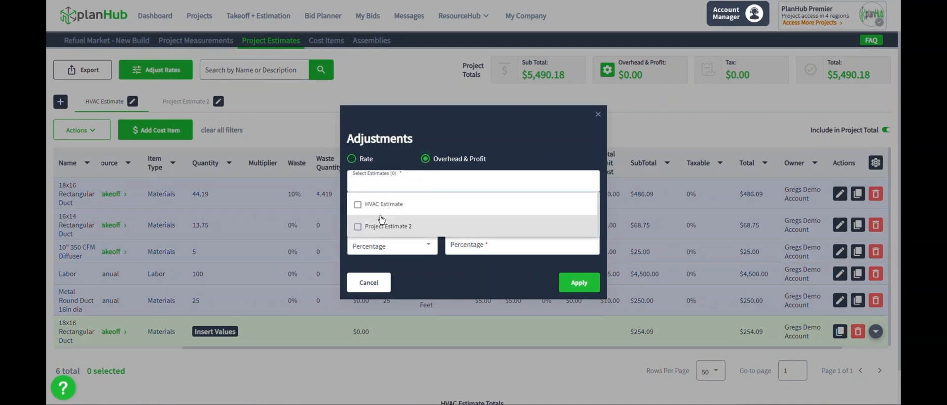
left_click(358, 205)
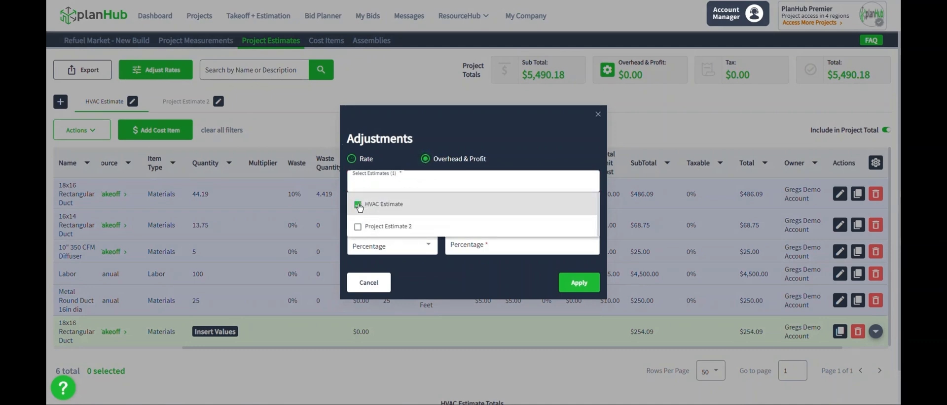
left_click(544, 153)
left_click(431, 211)
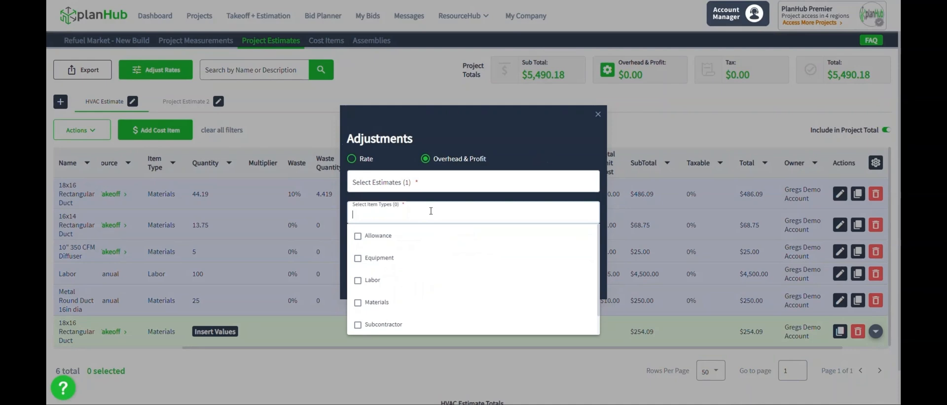
left_click(358, 280)
left_click(358, 303)
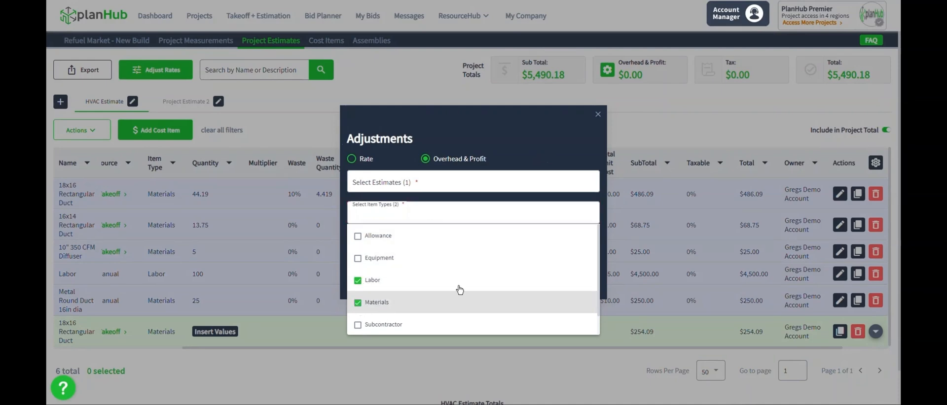
left_click(535, 158)
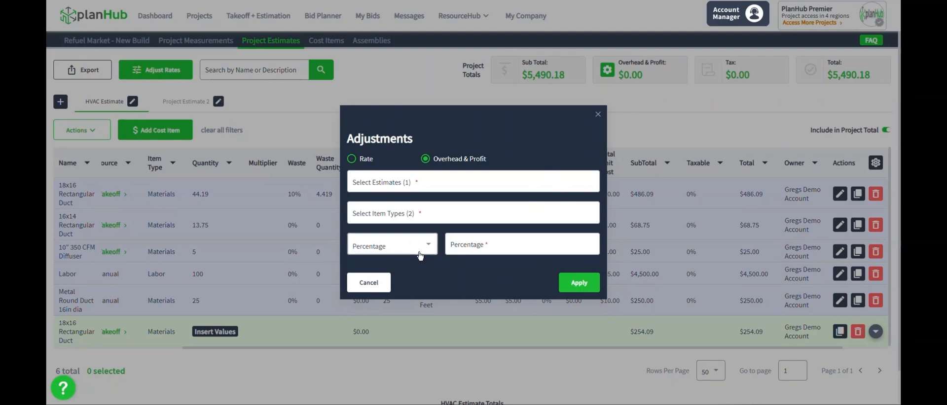
left_click(494, 246)
type("25")
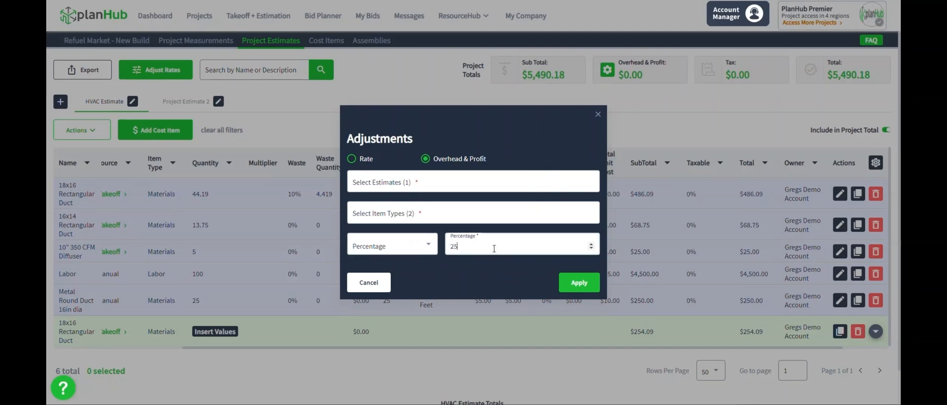
left_click(579, 283)
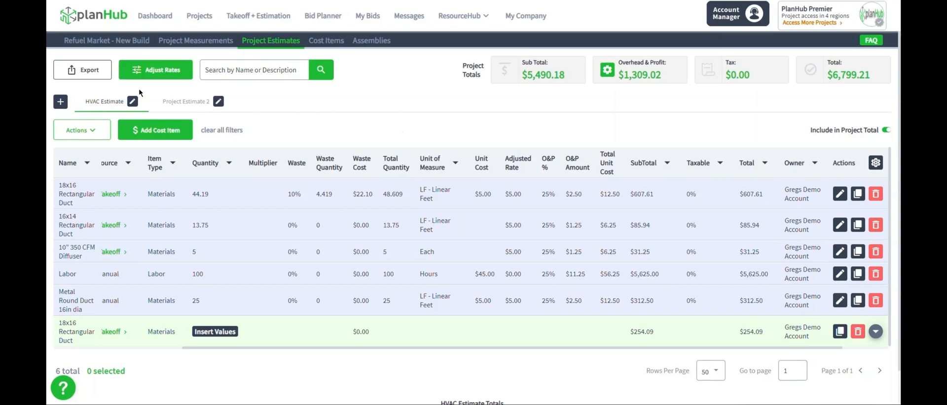
- Export HVAC Estimate and Project Estimate 2 without hidden columns and download the resulting file
left_click(86, 74)
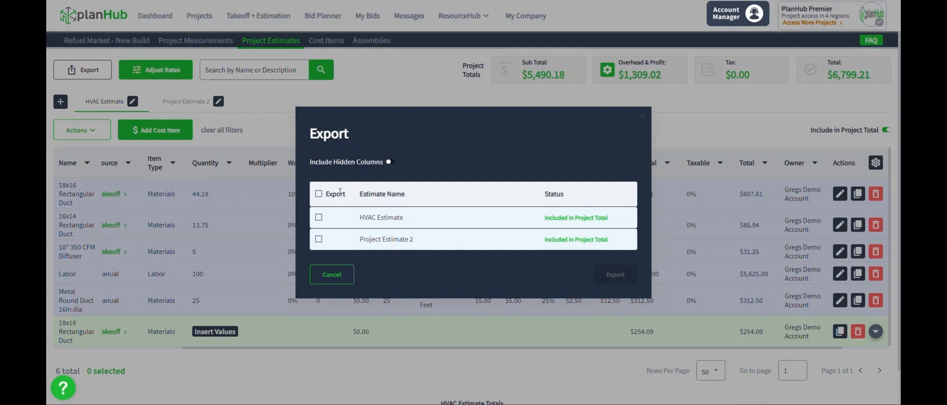
left_click(319, 218)
left_click(319, 240)
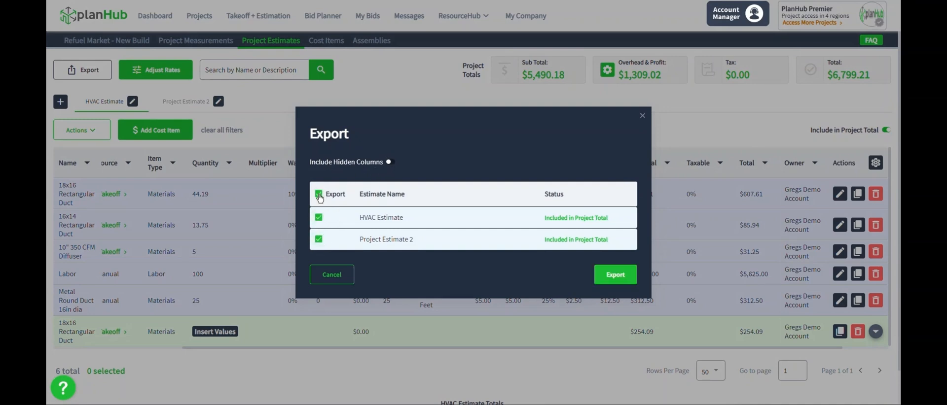
left_click(319, 195)
left_click(319, 195)
left_click(620, 283)
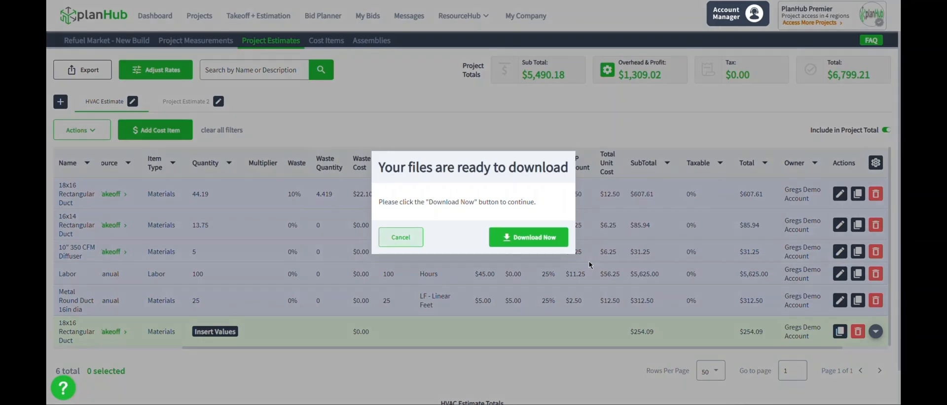
left_click(536, 240)
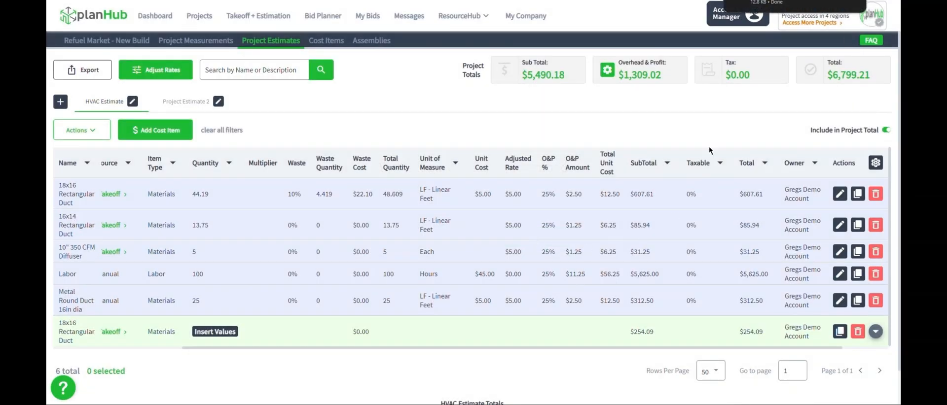
- Open the exported workbook in Excel, examine its Summary, HVAC Estimate, Project Estimate 2 and Bill of Materials sheets, and close it
left_click(784, 2)
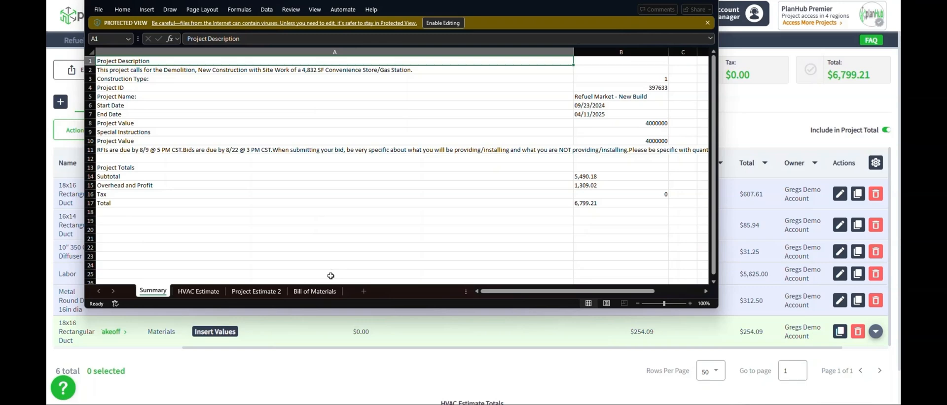
left_click(198, 295)
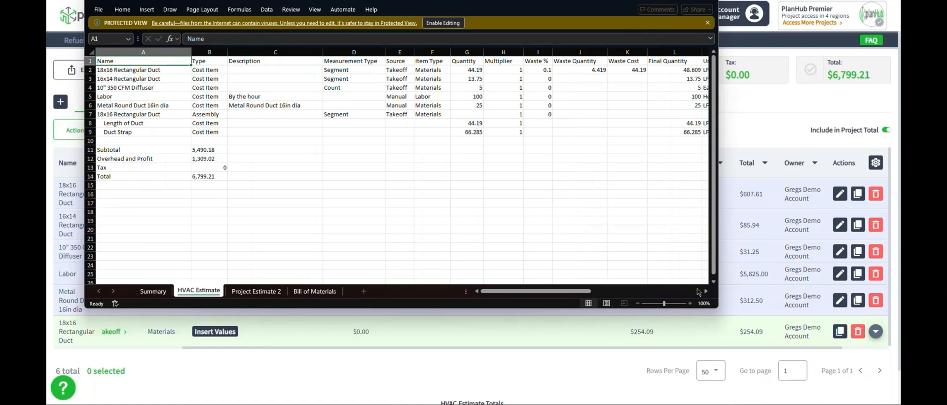
left_click_drag(719, 283, 895, 279)
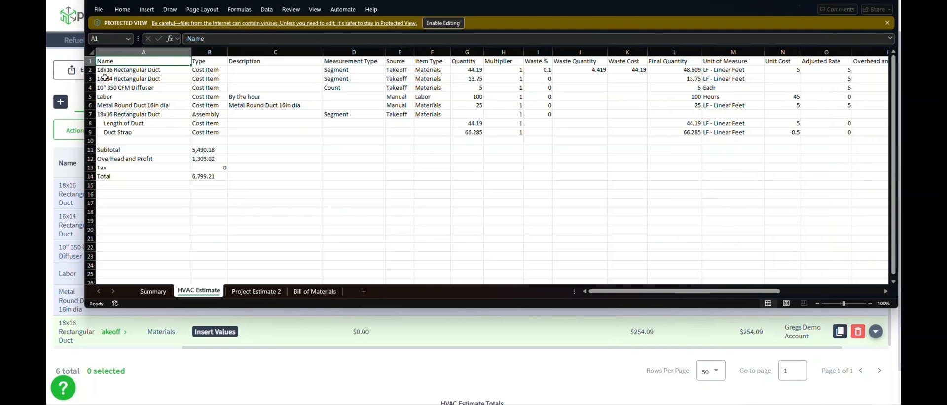
left_click(204, 178)
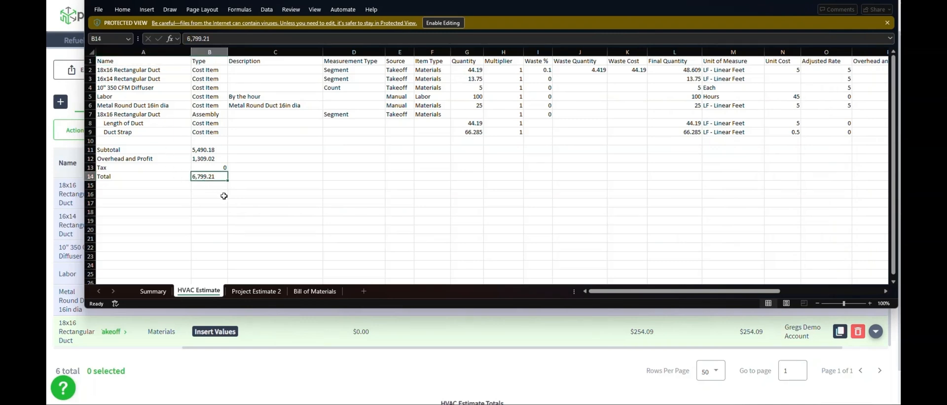
left_click(267, 293)
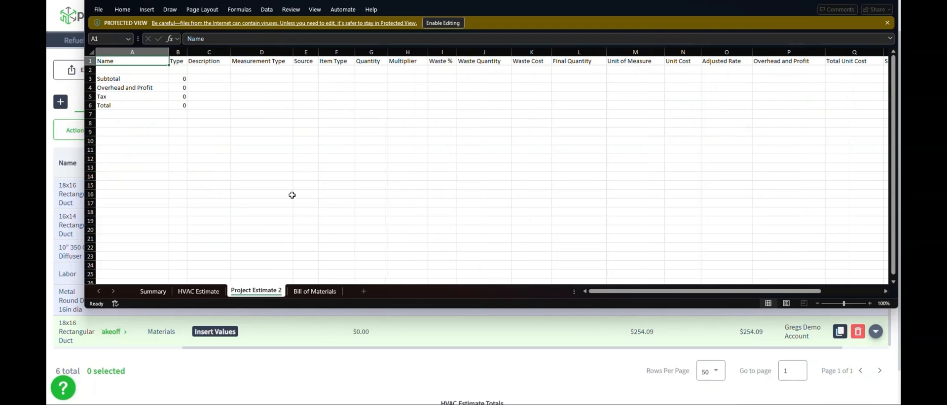
left_click(321, 295)
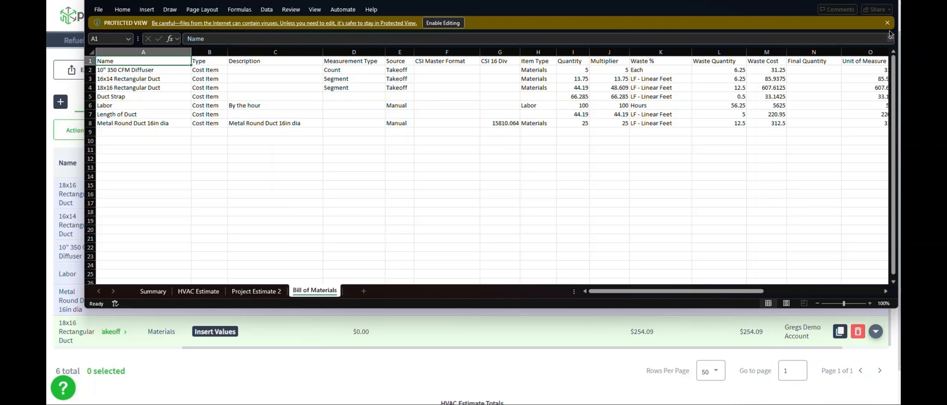
left_click(890, 1)
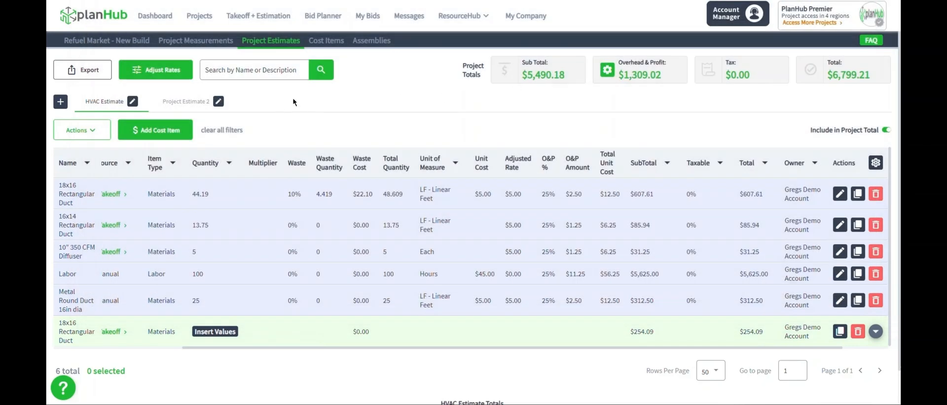
- Download the Refuel Market mechanical plan with its takeoff markings as a PNG, view the image, and close it
left_click(117, 42)
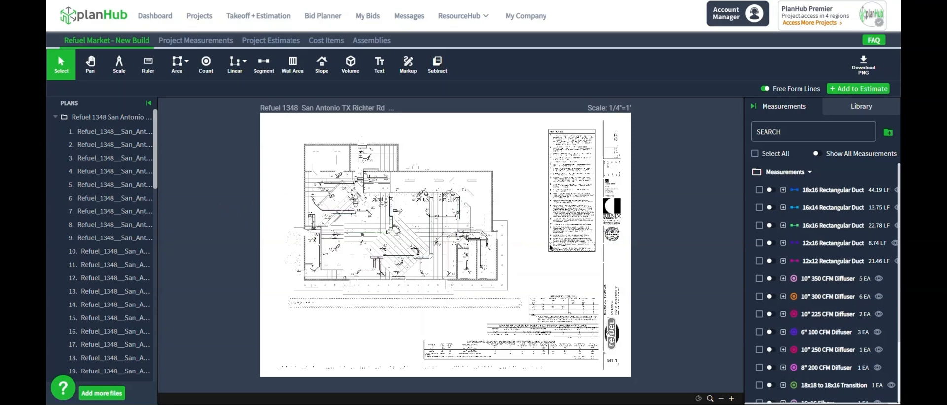
left_click(863, 72)
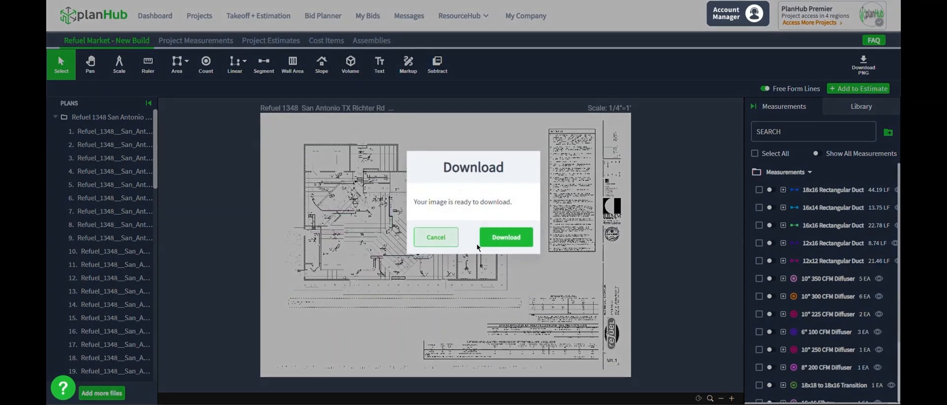
left_click(504, 244)
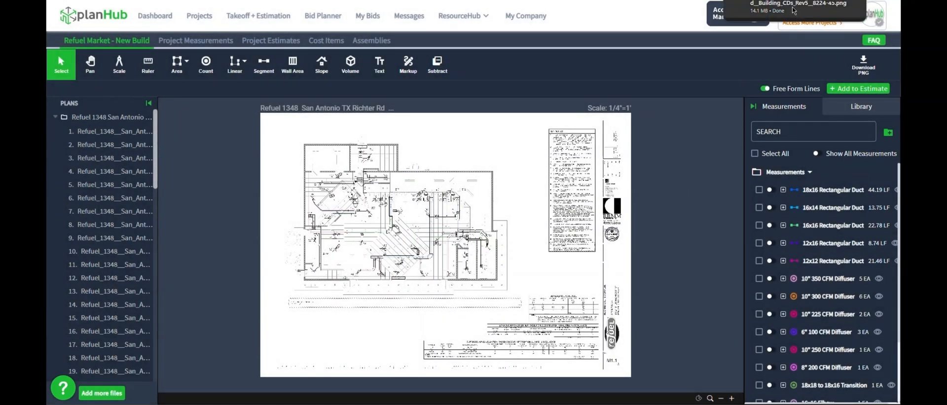
left_click(794, 10)
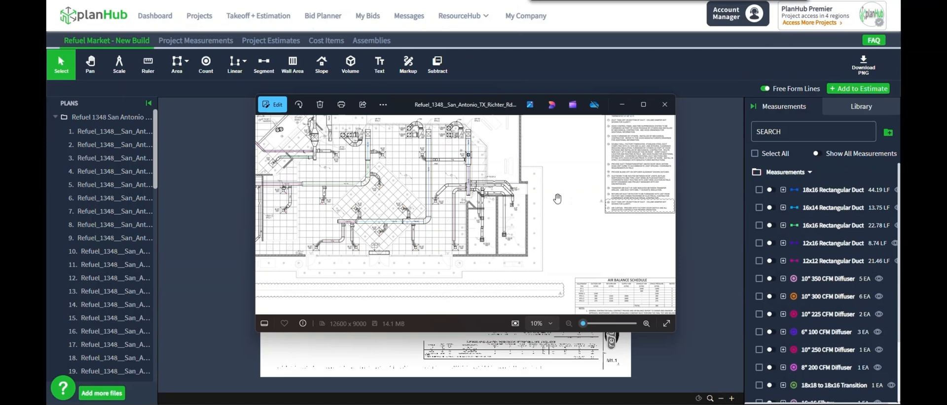
left_click(667, 108)
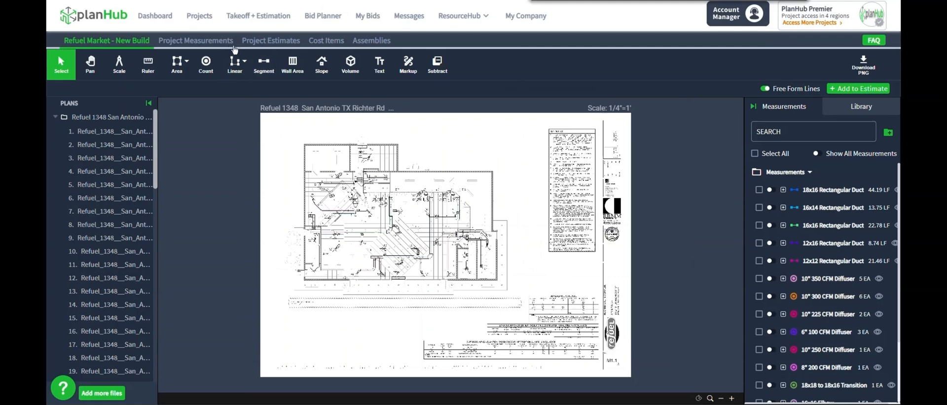
- Review the Project Measurements list of ducts, diffusers and fittings, and export it
left_click(196, 42)
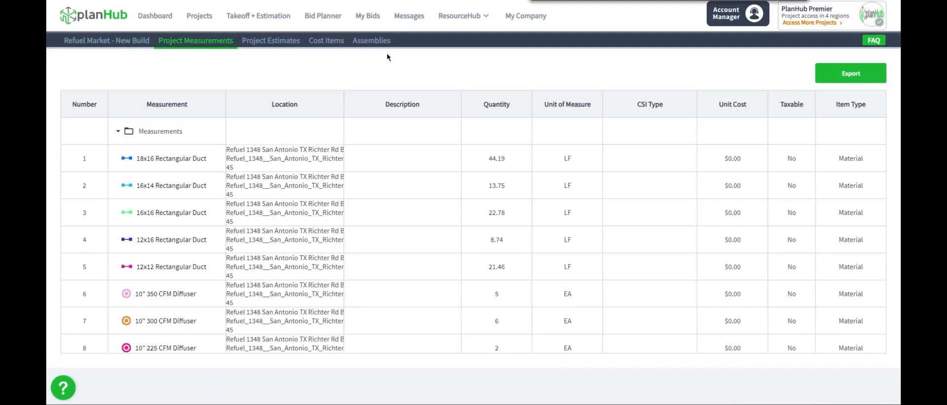
scroll(487, 146, "down", 5)
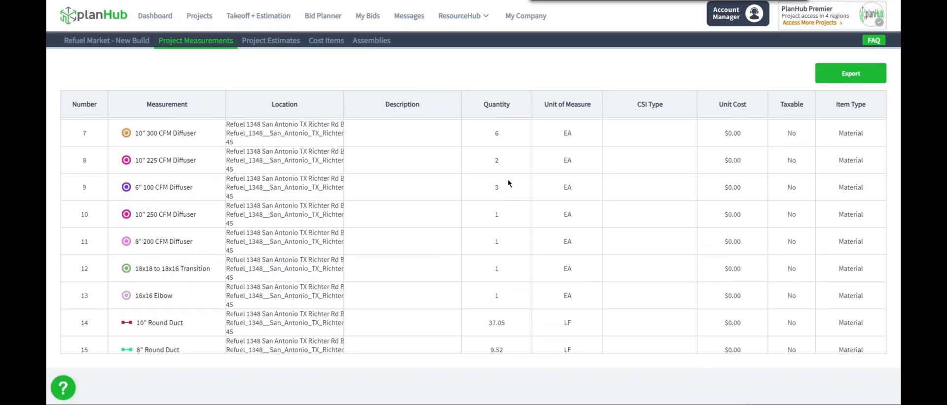
scroll(527, 205, "up", 5)
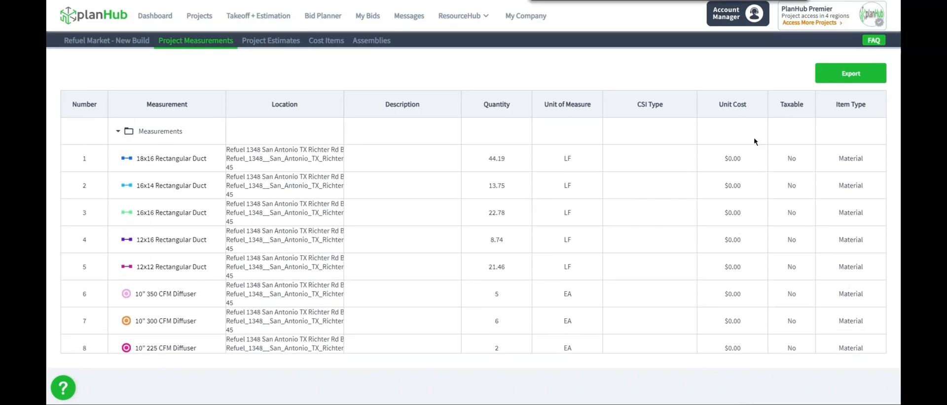
left_click(848, 84)
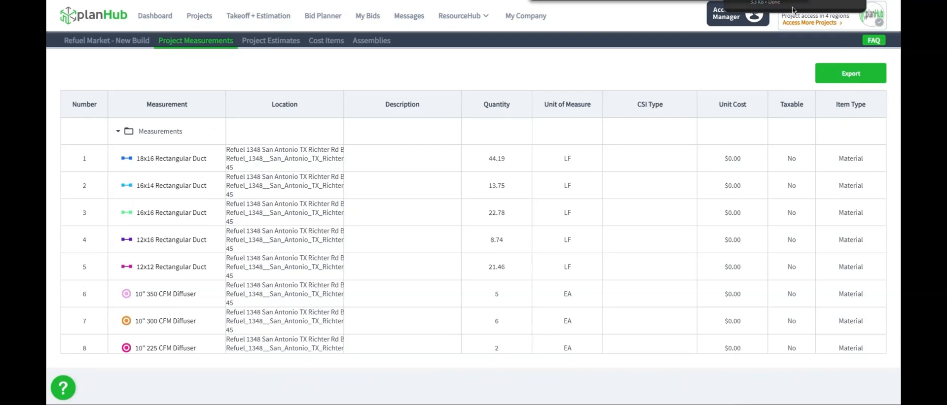
- Open the downloaded summary (100).csv in Excel and auto-fit all columns to examine the exported duct, diffuser and fitting measurements
left_click(814, 5)
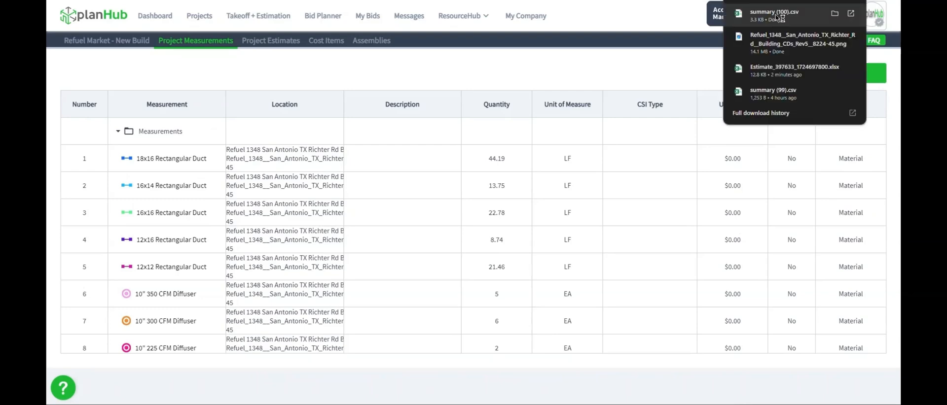
left_click(783, 19)
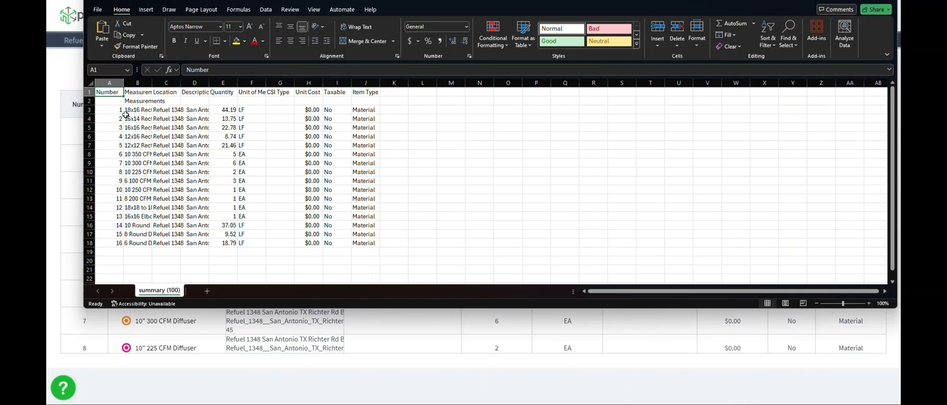
left_click(90, 83)
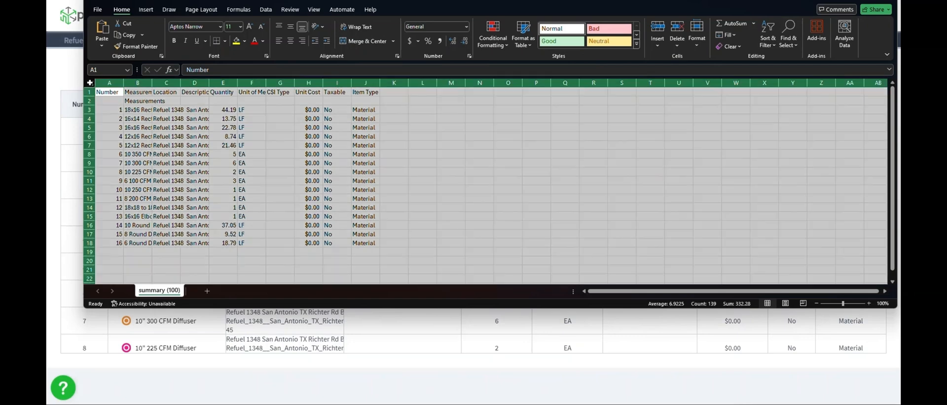
double_click(123, 82)
left_click(113, 252)
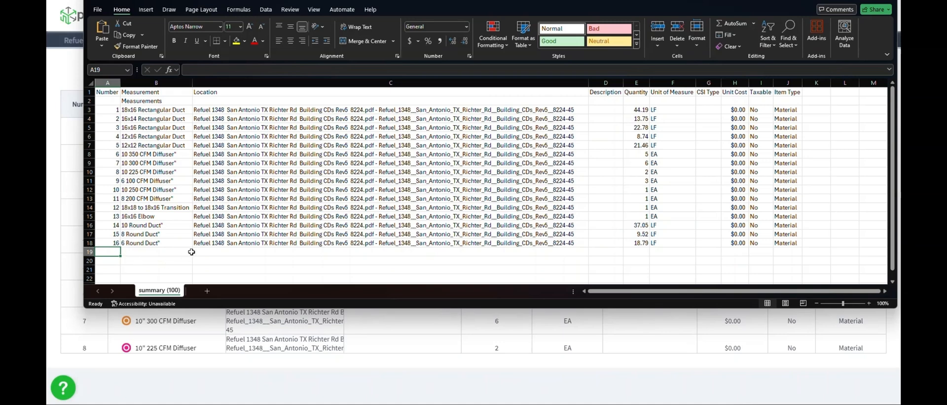
left_click_drag(157, 109, 163, 244)
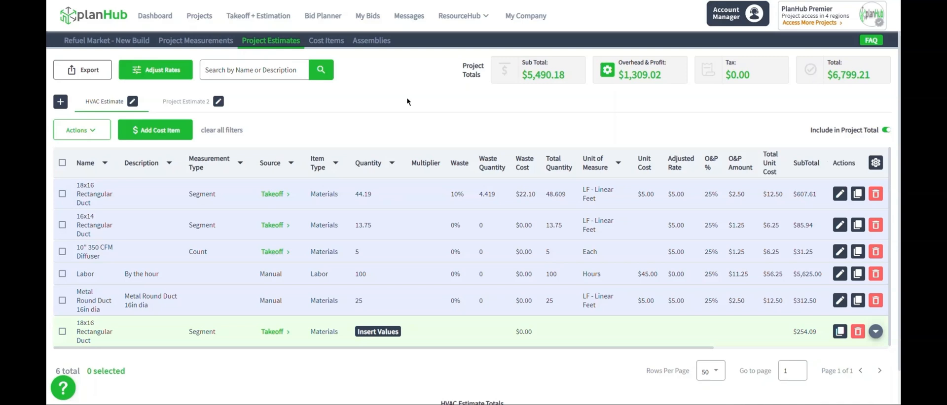
- Open the account manager's contact details from the HVAC Estimate page
left_click(731, 25)
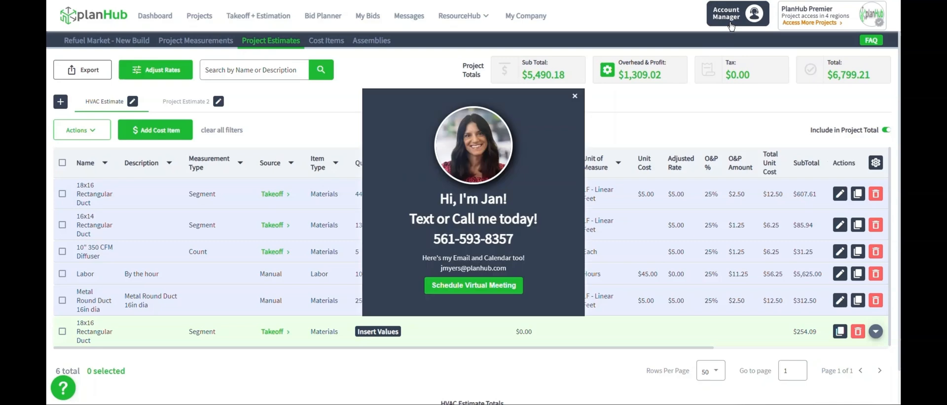